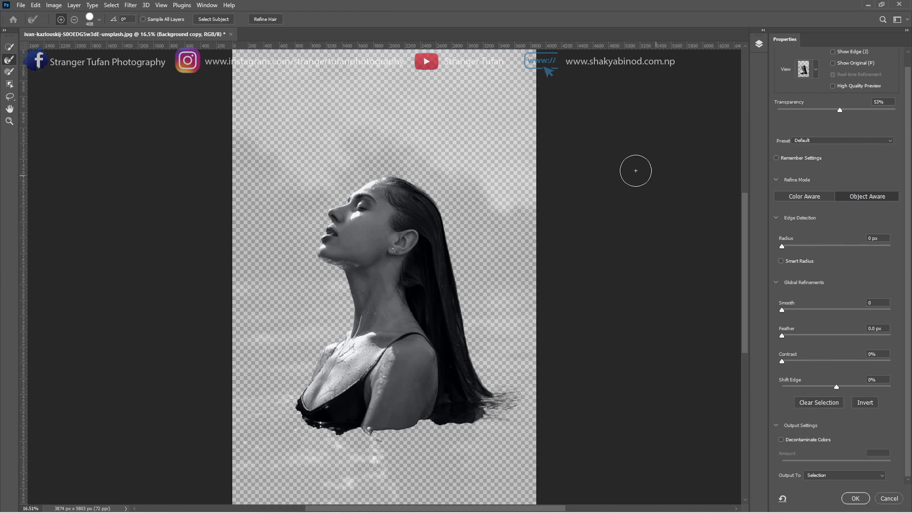
Refine the hair in the woman's selection, output it as a selection and add it as a mask on Background copy
{"action": "left_click", "coordinate": [265, 20]}
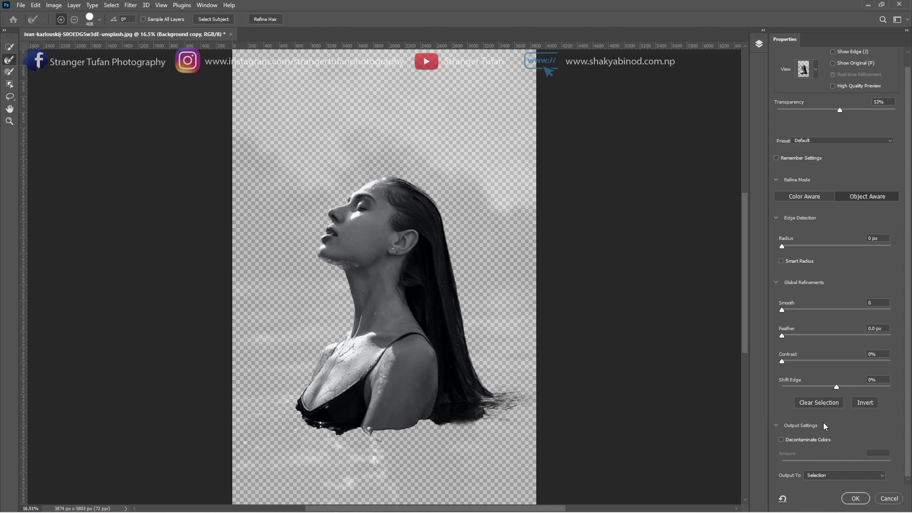
{"action": "left_click", "coordinate": [855, 499]}
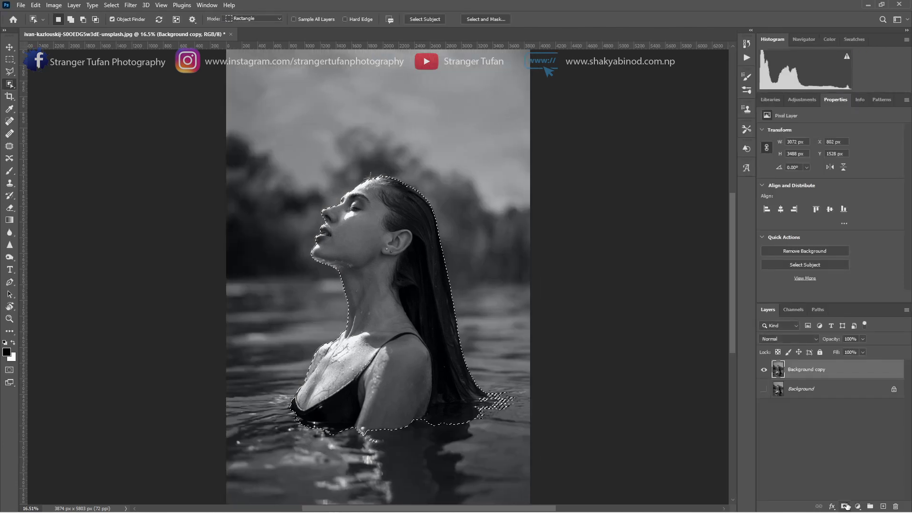
{"action": "left_click", "coordinate": [845, 506]}
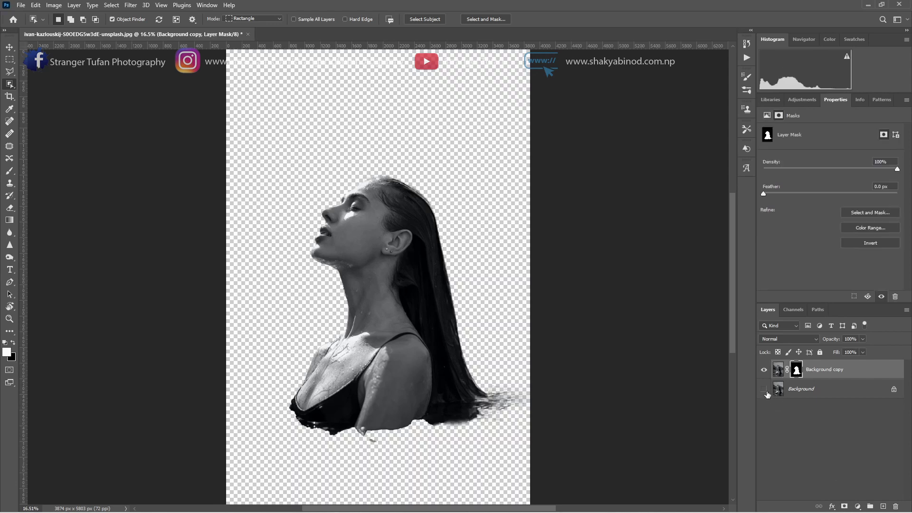
Show the Background layer, duplicate it beneath the masked cutout and hide the original Background
{"action": "left_click", "coordinate": [764, 389]}
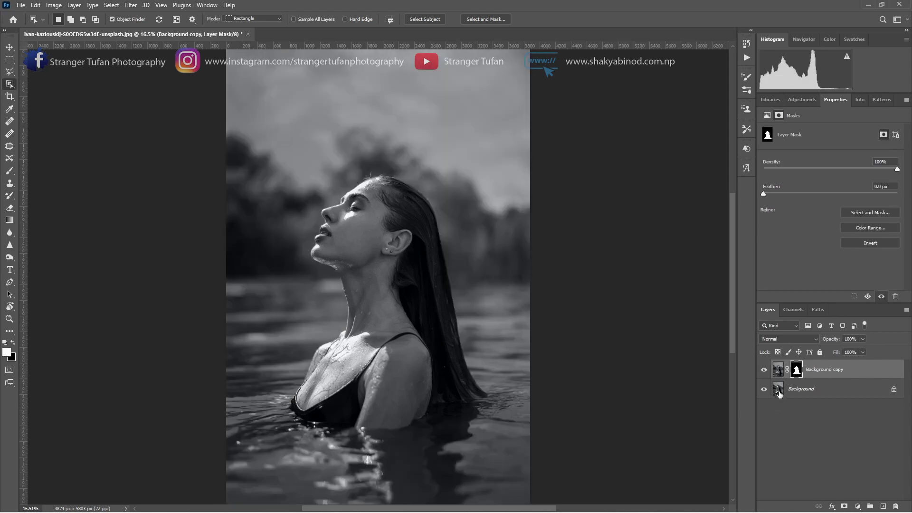
{"action": "left_click", "coordinate": [779, 393]}
{"action": "left_click_drag", "start_coordinate": [779, 393], "coordinate": [884, 508]}
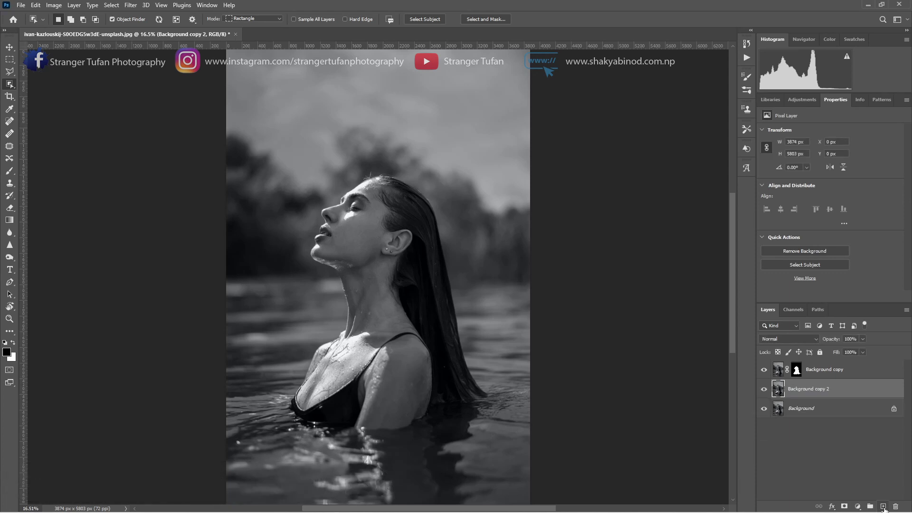
{"action": "left_click", "coordinate": [763, 409]}
Load the woman's layer mask as a selection and expand it by 20 pixels
{"action": "left_click", "coordinate": [796, 371], "text": "ctrl"}
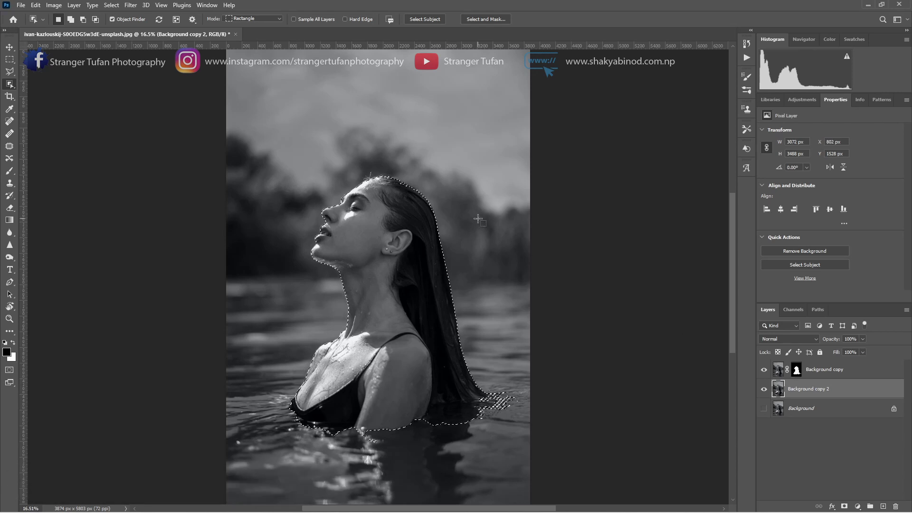
{"action": "left_click", "coordinate": [111, 4]}
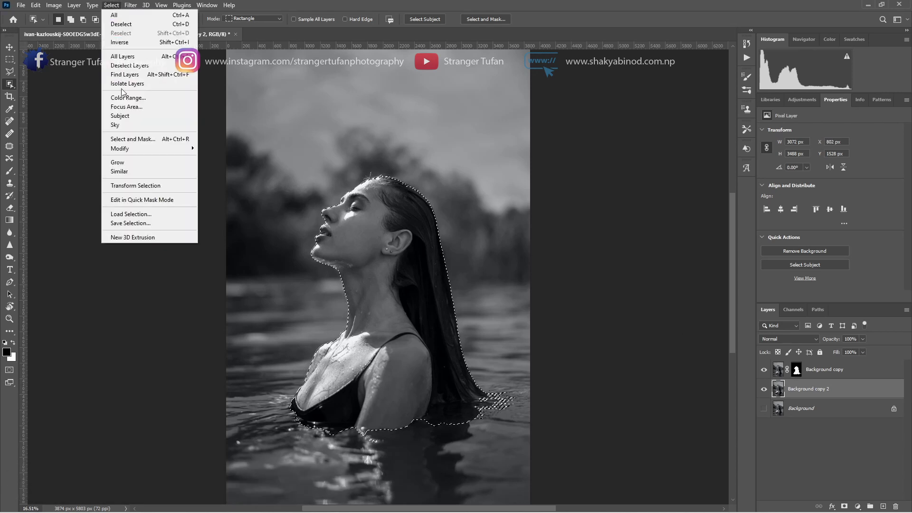
{"action": "mouse_move", "coordinate": [123, 147]}
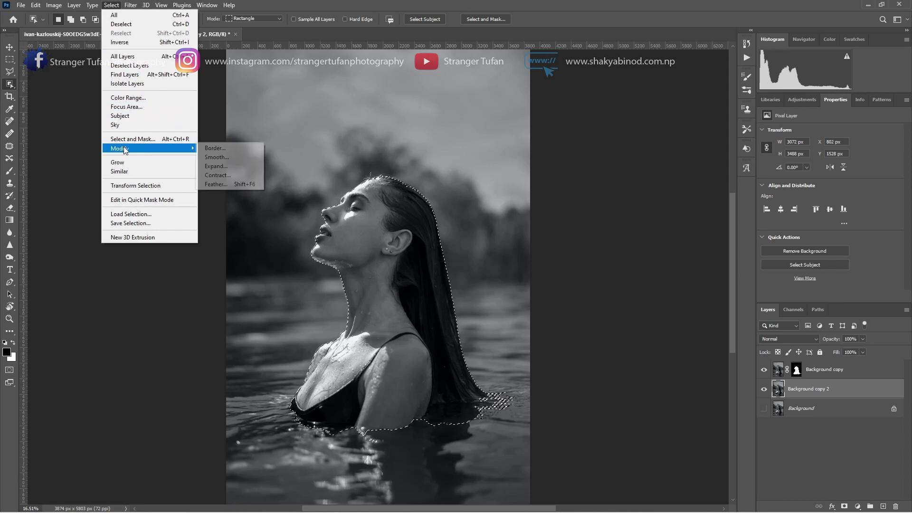
{"action": "left_click", "coordinate": [208, 165]}
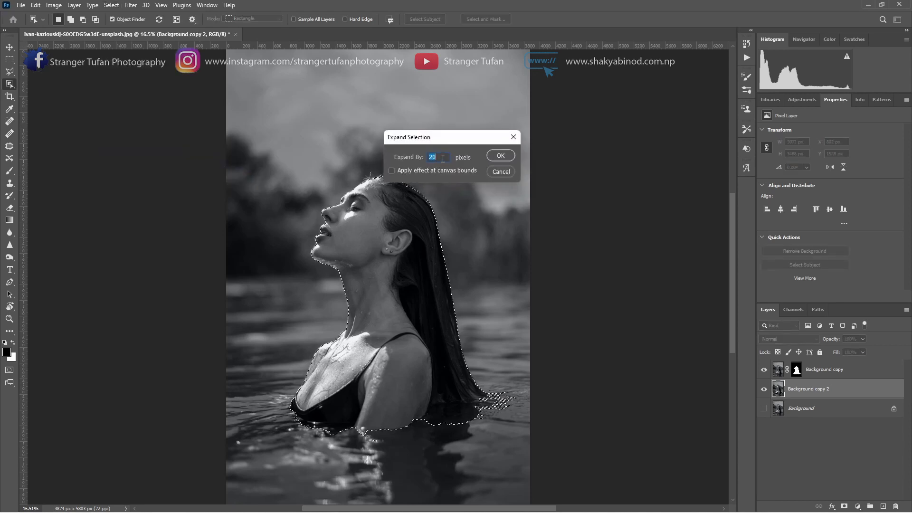
{"action": "type", "text": "2"}
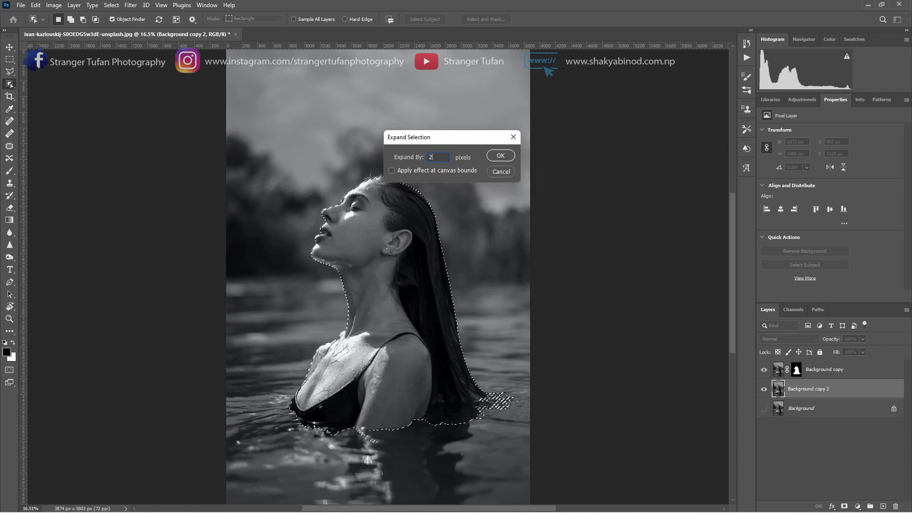
{"action": "left_click", "coordinate": [500, 156]}
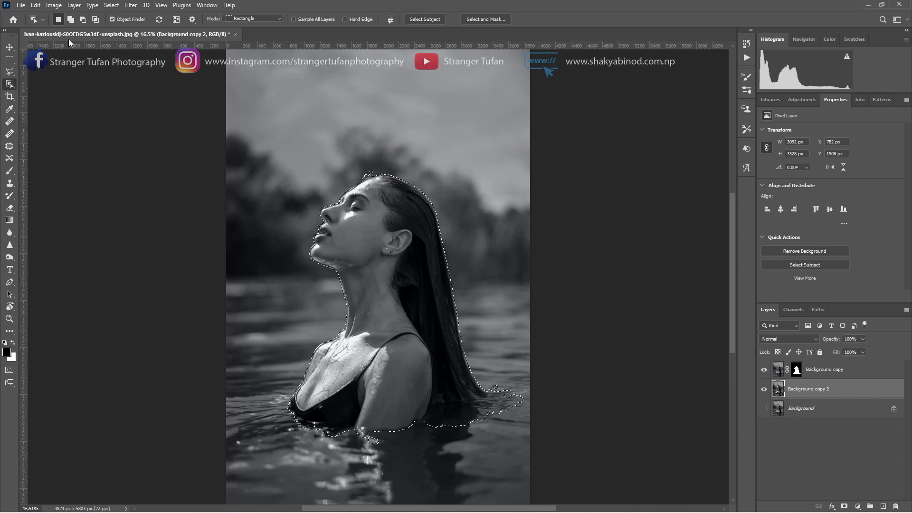
Fill the woman's area on Background copy 2 with Content-Aware, hide the masked cutout layer and deselect
{"action": "left_click", "coordinate": [35, 5]}
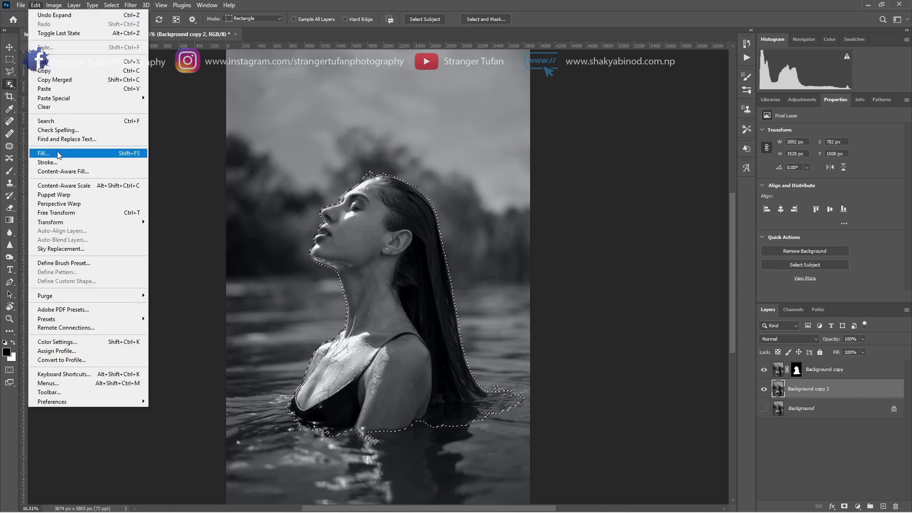
{"action": "left_click", "coordinate": [58, 154]}
{"action": "left_click", "coordinate": [459, 125]}
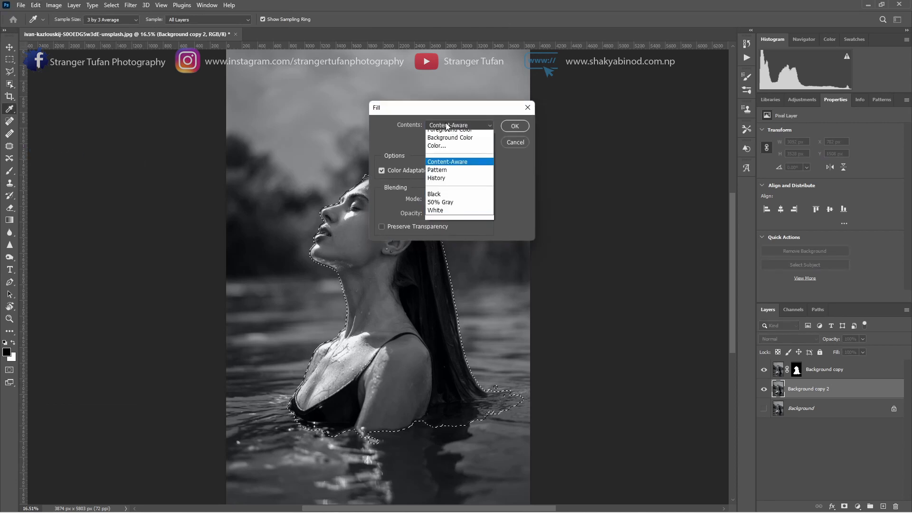
{"action": "left_click", "coordinate": [437, 158]}
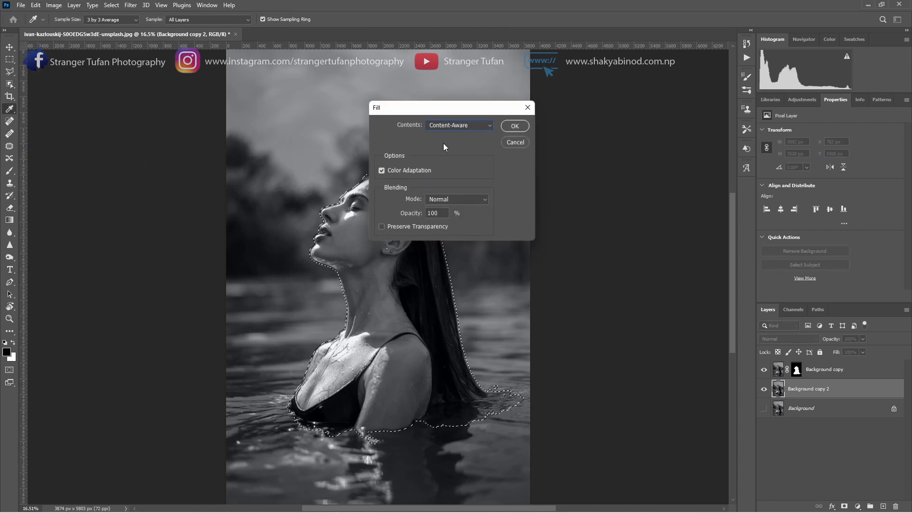
{"action": "left_click", "coordinate": [515, 126]}
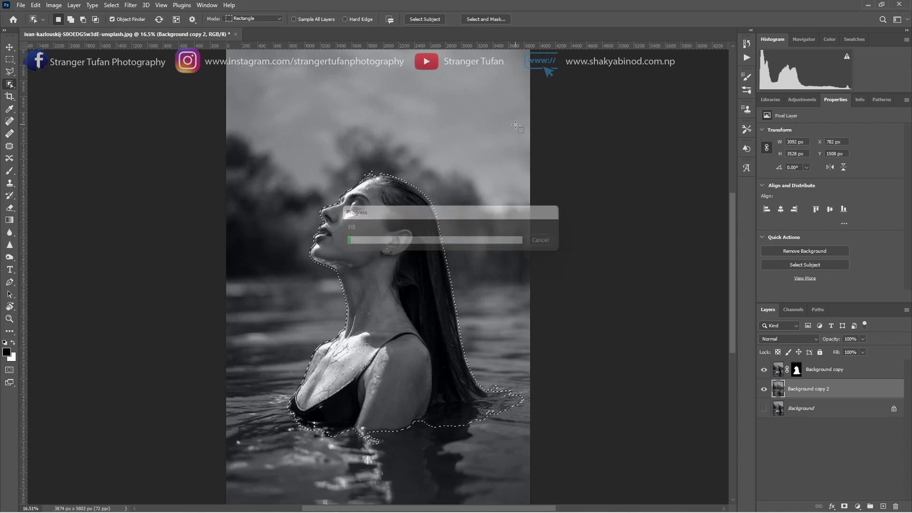
{"action": "left_click", "coordinate": [763, 370]}
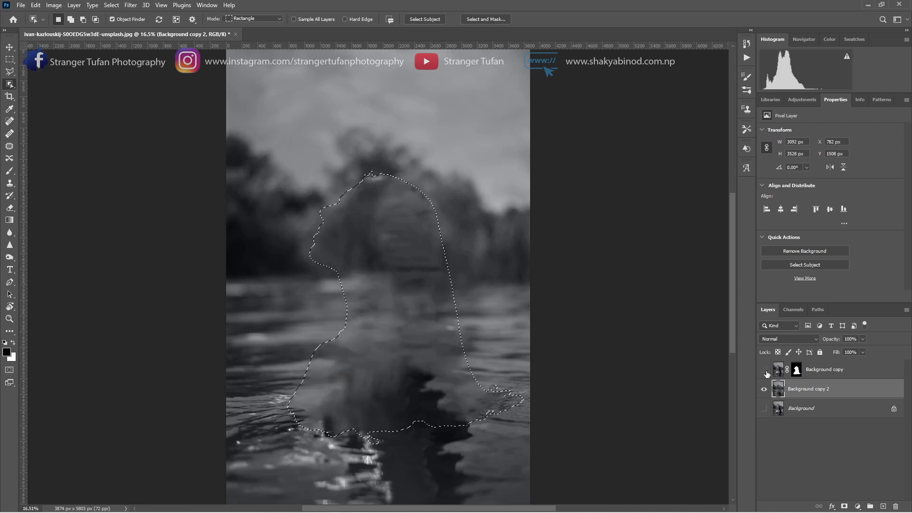
{"action": "key", "text": "ctrl+d"}
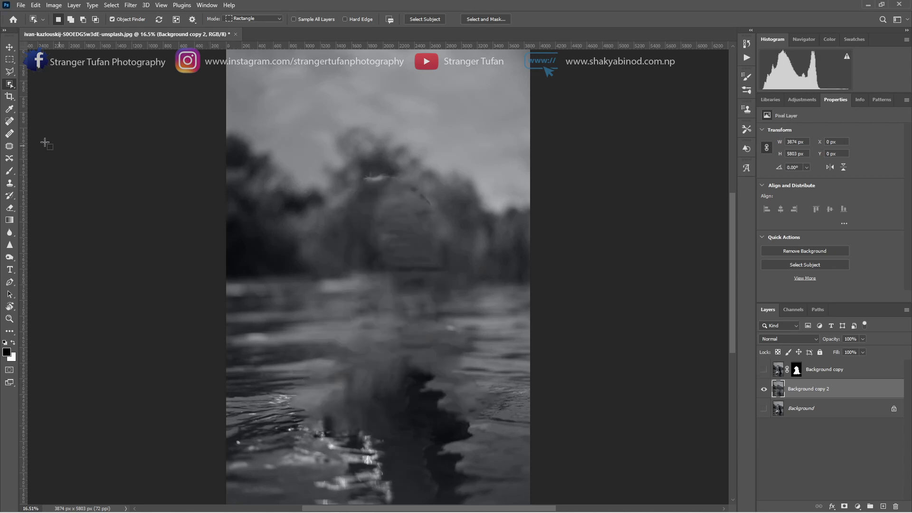
Patch the leftover bright spot and dark edge line in the trees, and compare the background with the cutout shown
{"action": "left_click", "coordinate": [9, 147]}
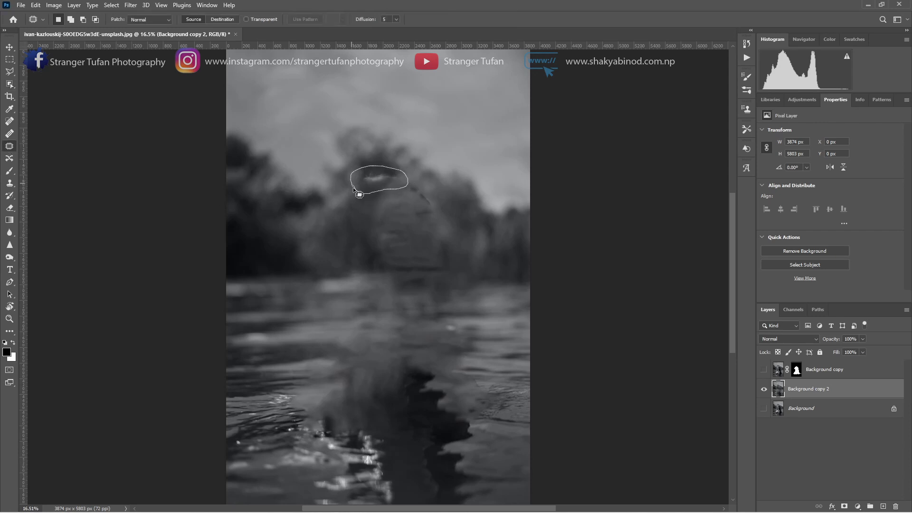
{"action": "mouse_move", "coordinate": [359, 195]}
{"action": "left_mouse_down"}
{"action": "mouse_move", "coordinate": [354, 189]}
{"action": "mouse_move", "coordinate": [375, 209]}
{"action": "mouse_move", "coordinate": [373, 228]}
{"action": "left_mouse_up"}
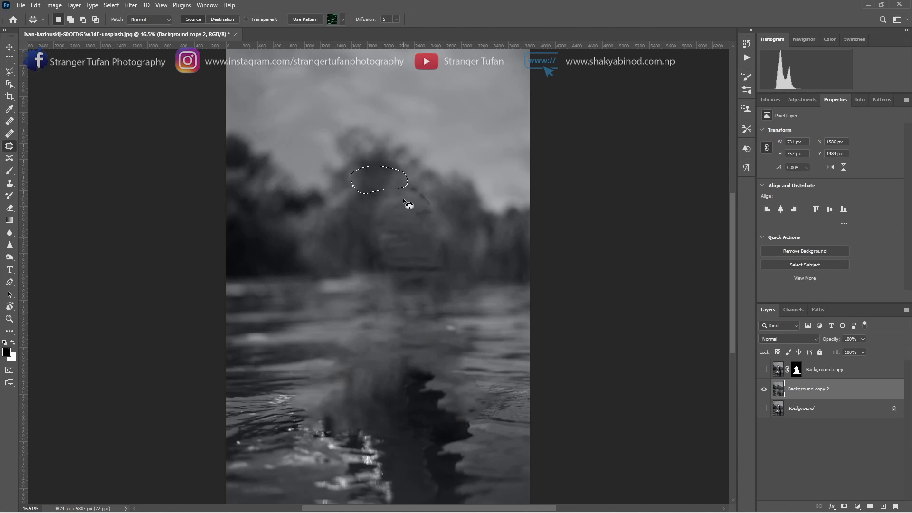
{"action": "mouse_move", "coordinate": [403, 196]}
{"action": "left_mouse_down"}
{"action": "mouse_move", "coordinate": [441, 218]}
{"action": "mouse_move", "coordinate": [438, 196]}
{"action": "mouse_move", "coordinate": [395, 180]}
{"action": "mouse_move", "coordinate": [408, 202]}
{"action": "mouse_move", "coordinate": [382, 232]}
{"action": "mouse_move", "coordinate": [430, 246]}
{"action": "mouse_move", "coordinate": [435, 266]}
{"action": "mouse_move", "coordinate": [455, 261]}
{"action": "mouse_move", "coordinate": [448, 230]}
{"action": "mouse_move", "coordinate": [430, 224]}
{"action": "mouse_move", "coordinate": [390, 250]}
{"action": "left_mouse_up"}
{"action": "key", "text": "ctrl+d"}
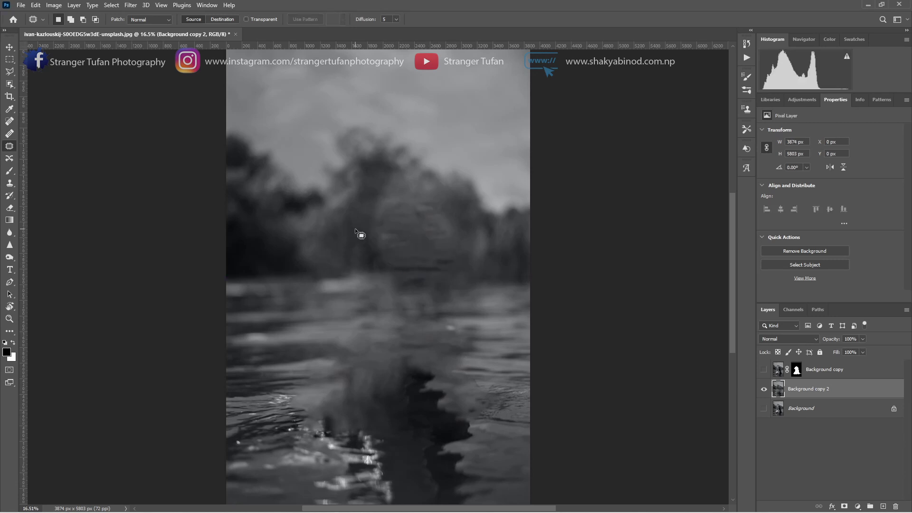
{"action": "left_click", "coordinate": [766, 373]}
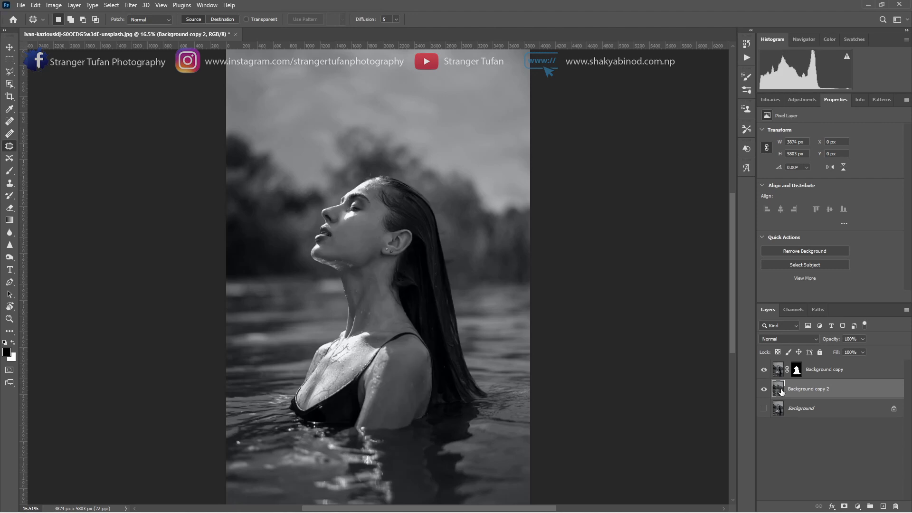
{"action": "left_click", "coordinate": [764, 370]}
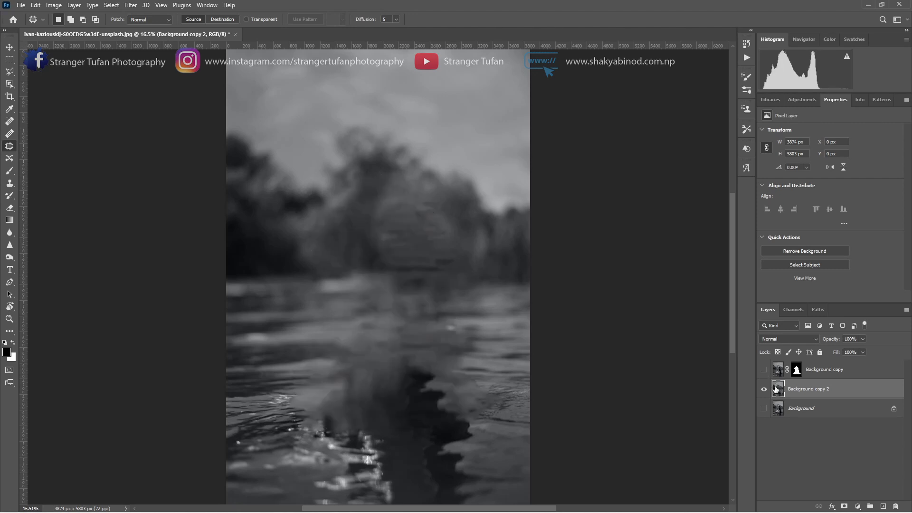
Quick-select the water area and add a Hue/Saturation adjustment layer masked to it
{"action": "key", "text": "w"}
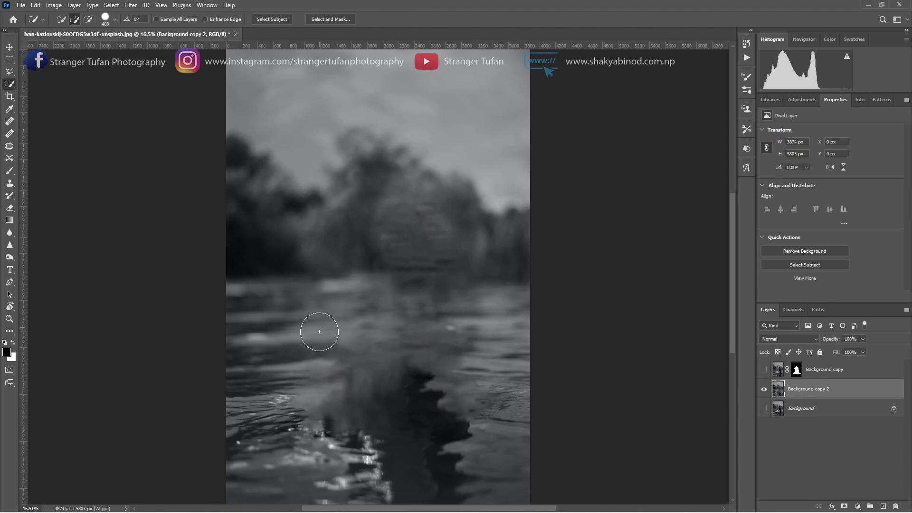
{"action": "left_click", "coordinate": [250, 312]}
{"action": "mouse_move", "coordinate": [249, 312]}
{"action": "left_mouse_down"}
{"action": "mouse_move", "coordinate": [255, 480]}
{"action": "mouse_move", "coordinate": [242, 342]}
{"action": "mouse_move", "coordinate": [250, 309]}
{"action": "mouse_move", "coordinate": [344, 328]}
{"action": "mouse_move", "coordinate": [350, 414]}
{"action": "mouse_move", "coordinate": [440, 456]}
{"action": "mouse_move", "coordinate": [531, 410]}
{"action": "left_mouse_up"}
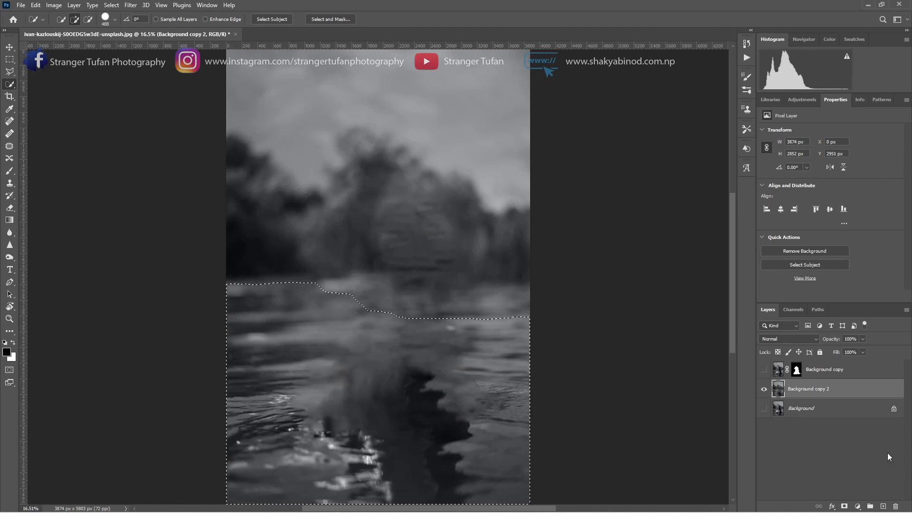
{"action": "left_click", "coordinate": [858, 507]}
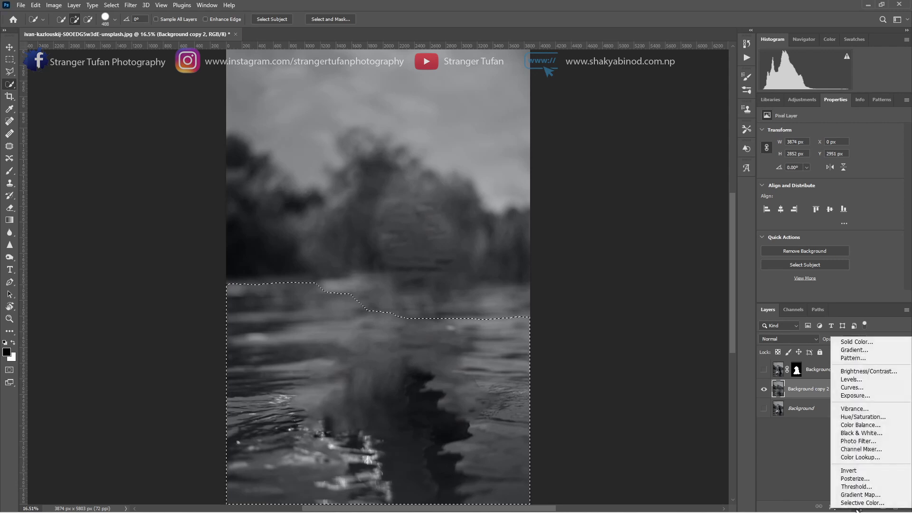
{"action": "left_click", "coordinate": [861, 416]}
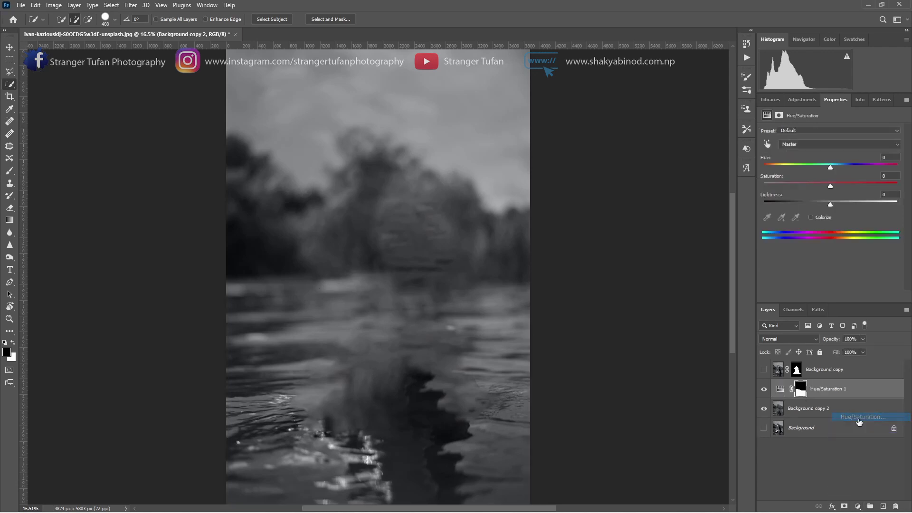
Paint white on the Hue/Saturation mask over the missed water near the waterline, using a large Soft Round brush
{"action": "left_click", "coordinate": [800, 390]}
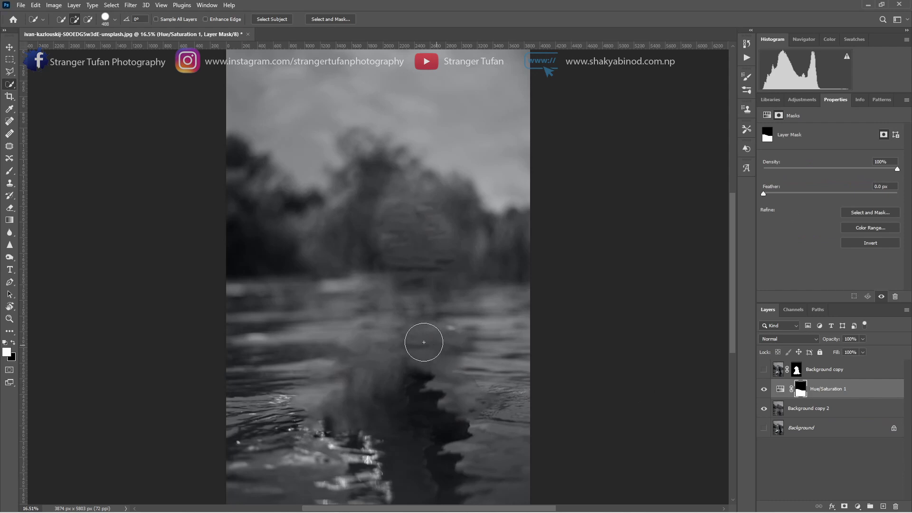
{"action": "key", "text": "b"}
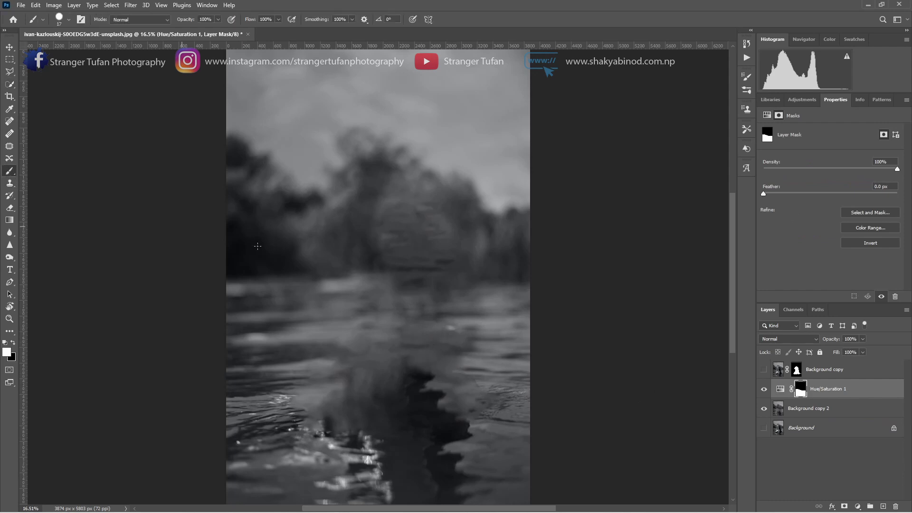
{"action": "left_click_drag", "start_coordinate": [368, 317], "coordinate": [408, 317]}
{"action": "left_click_drag", "start_coordinate": [356, 337], "coordinate": [354, 342]}
{"action": "right_click", "coordinate": [354, 315]}
{"action": "left_click_drag", "start_coordinate": [318, 315], "coordinate": [317, 320]}
{"action": "right_click", "coordinate": [387, 366]}
{"action": "double_click", "coordinate": [404, 369]}
{"action": "right_click", "coordinate": [348, 327]}
{"action": "key", "text": "Escape"}
{"action": "left_click_drag", "start_coordinate": [302, 343], "coordinate": [319, 345]}
Switch to the Hard Round brush and paint the remaining water area white in the Hue/Saturation mask view
{"action": "right_click", "coordinate": [346, 357]}
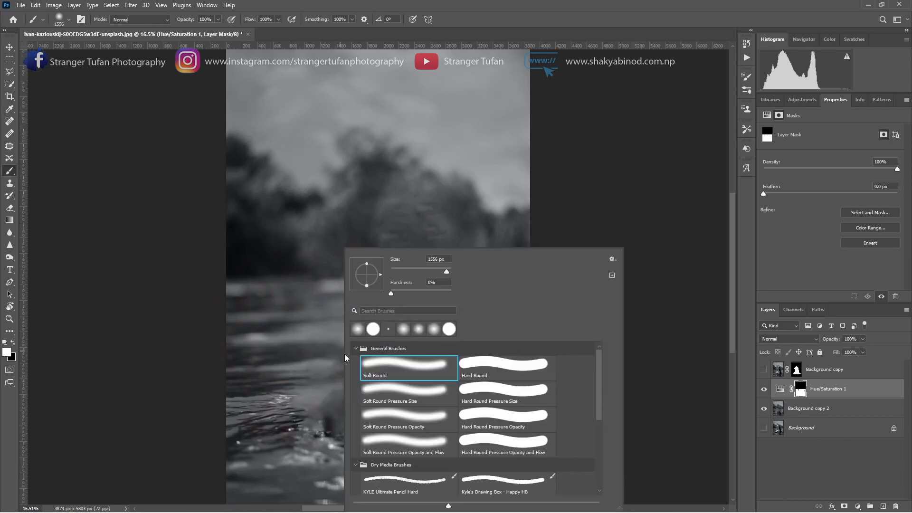
{"action": "double_click", "coordinate": [502, 375]}
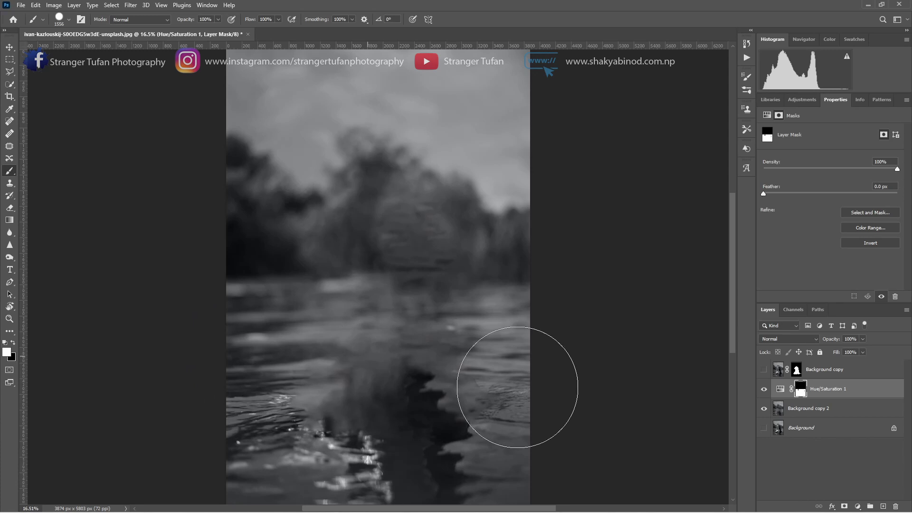
{"action": "left_click", "coordinate": [801, 392], "text": "alt"}
{"action": "mouse_move", "coordinate": [472, 356]}
{"action": "left_mouse_down"}
{"action": "mouse_move", "coordinate": [316, 356]}
{"action": "mouse_move", "coordinate": [284, 346]}
{"action": "mouse_move", "coordinate": [434, 326]}
{"action": "left_mouse_up"}
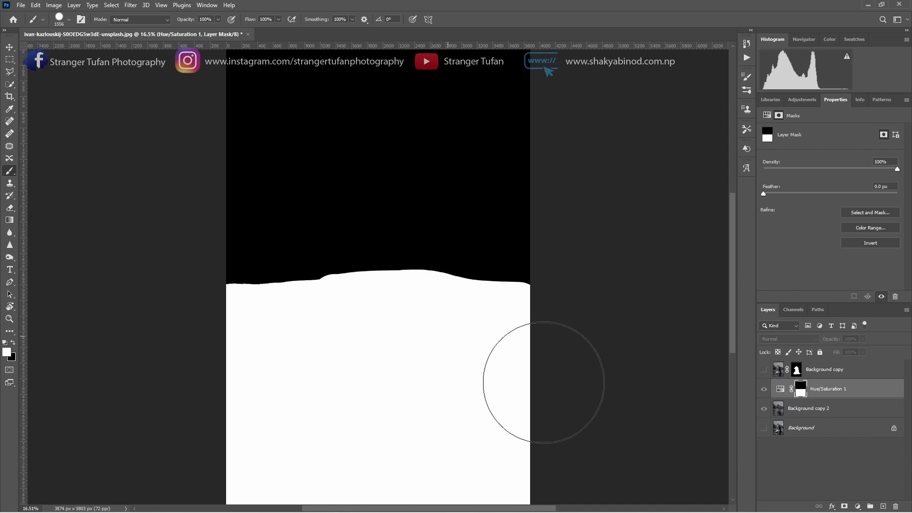
{"action": "left_click", "coordinate": [797, 392], "text": "alt"}
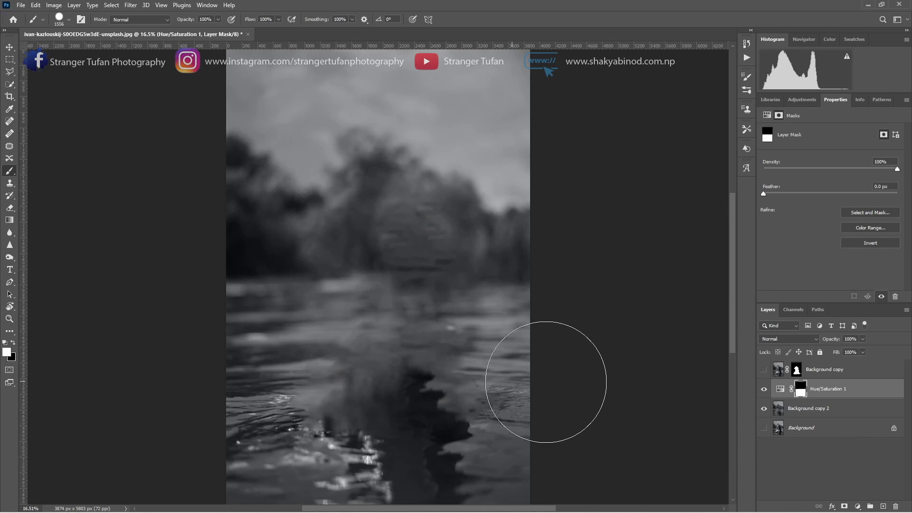
Turn on Colorize for the water's Hue/Saturation adjustment and make its layer mask active
{"action": "left_click", "coordinate": [779, 390]}
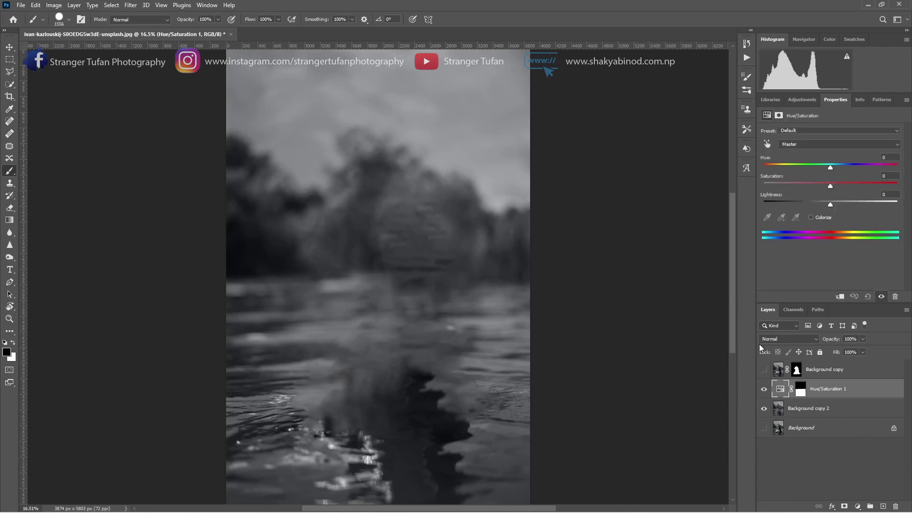
{"action": "left_click", "coordinate": [812, 218]}
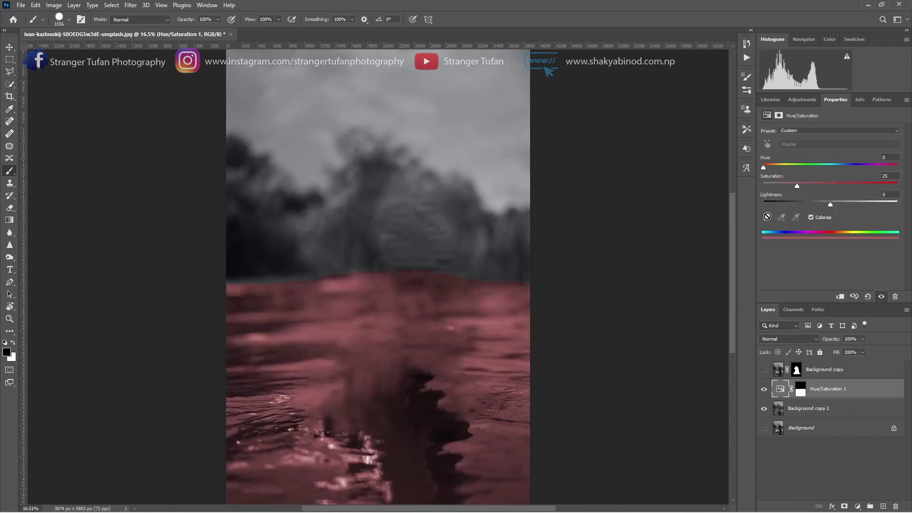
{"action": "left_click", "coordinate": [804, 395]}
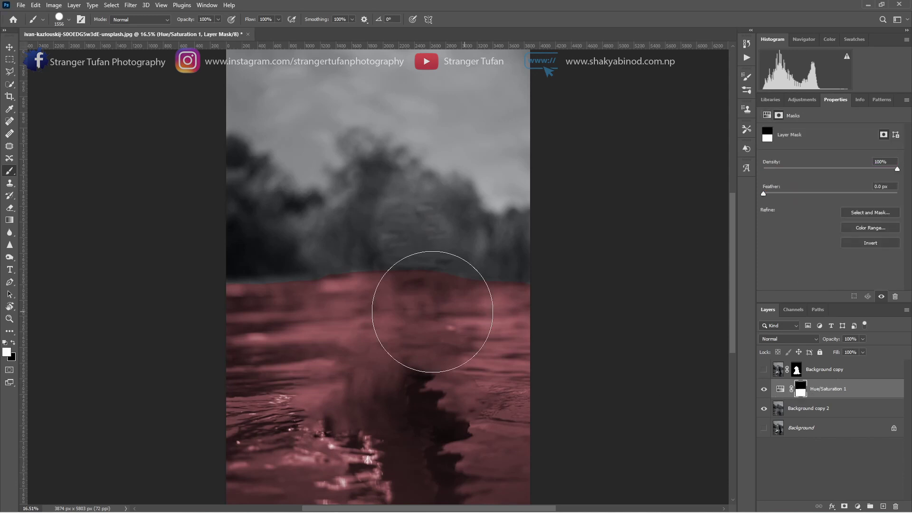
Paint black with a 935 px hard brush on the Hue/Saturation mask along the waterline to remove the red spill onto the trees
{"action": "key", "text": "x"}
{"action": "scroll", "coordinate": [300, 352], "scroll_direction": "up", "scroll_amount": 2}
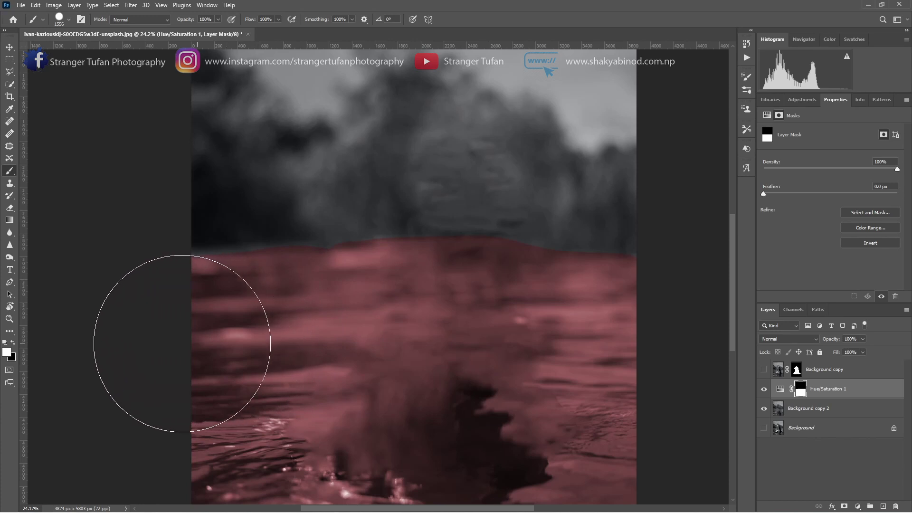
{"action": "scroll", "coordinate": [343, 341], "scroll_direction": "up", "scroll_amount": 2}
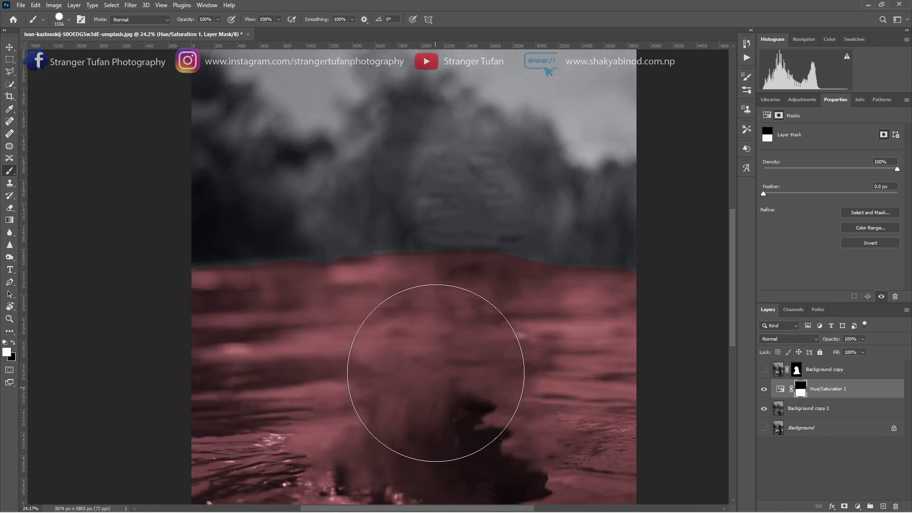
{"action": "key", "text": "x"}
{"action": "left_click_drag", "start_coordinate": [421, 268], "coordinate": [413, 265]}
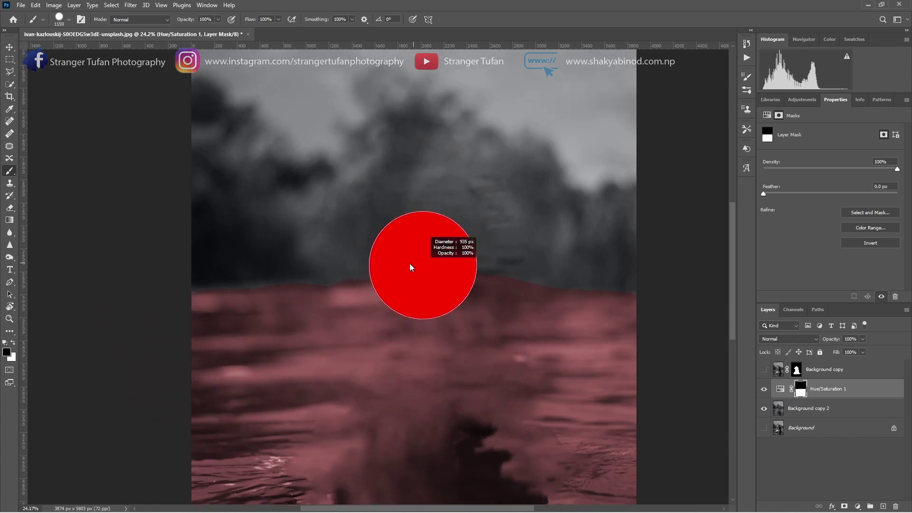
{"action": "left_click_drag", "start_coordinate": [344, 229], "coordinate": [553, 226]}
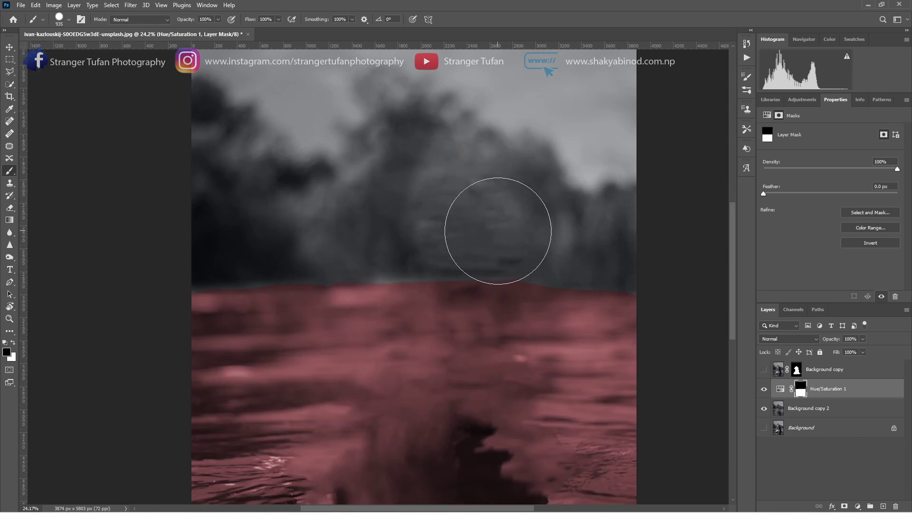
{"action": "scroll", "coordinate": [580, 229], "scroll_direction": "down", "scroll_amount": 2}
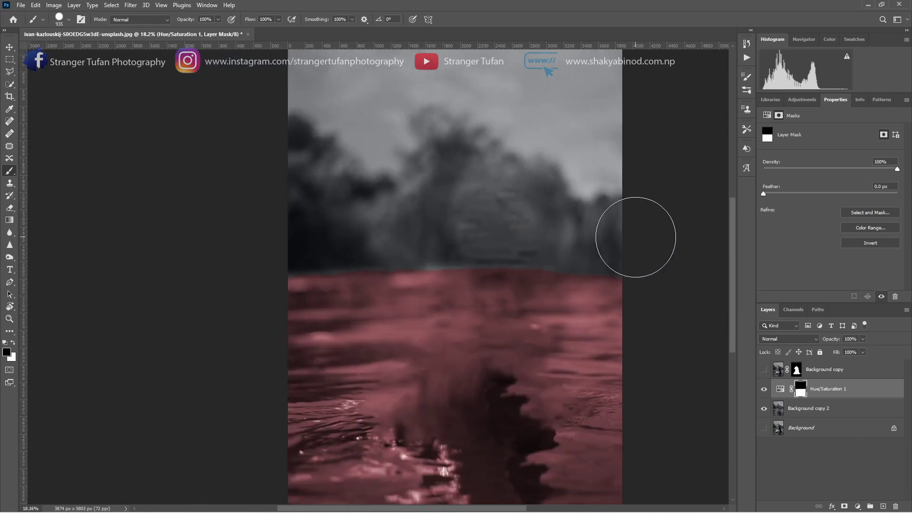
Recolor the water blue with hue 209, saturation 42 and lightness +8, and set the adjustment layer's blend mode to Darken
{"action": "left_click", "coordinate": [781, 389]}
{"action": "left_click_drag", "start_coordinate": [766, 166], "coordinate": [836, 206]}
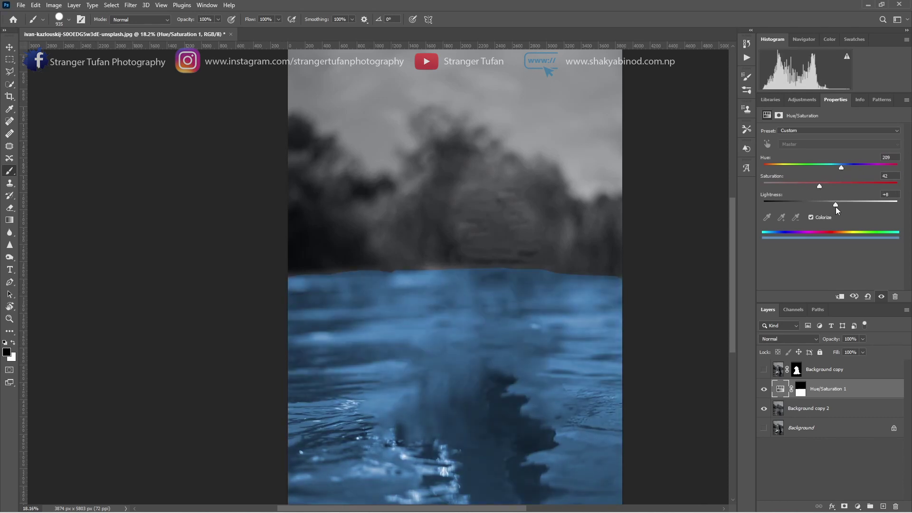
{"action": "left_click", "coordinate": [784, 338]}
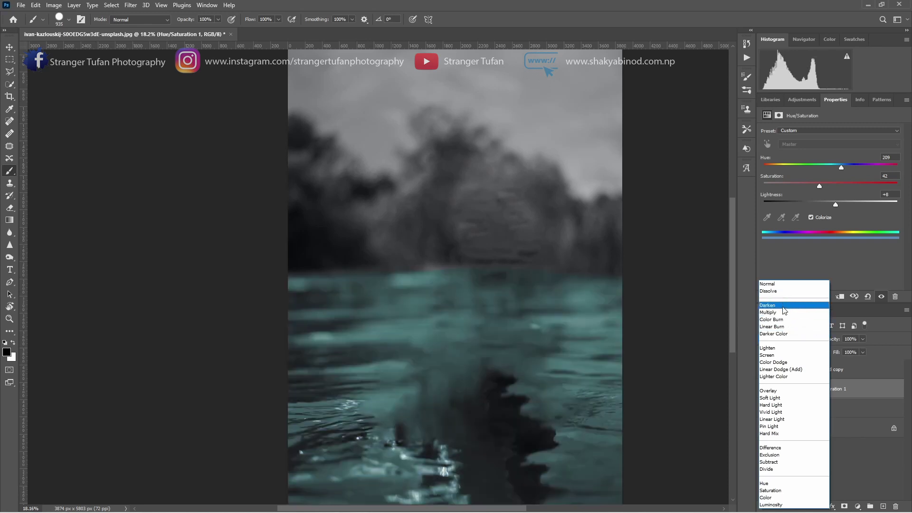
{"action": "left_click", "coordinate": [783, 306]}
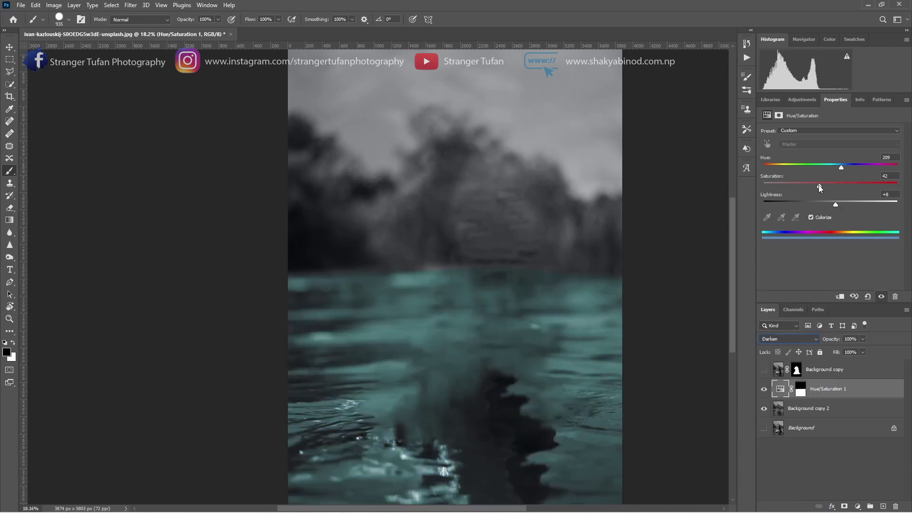
Fine-tune the water's Hue/Saturation adjustment to hue 220, saturation 52 and lightness +7
{"action": "left_click_drag", "start_coordinate": [819, 186], "coordinate": [839, 169]}
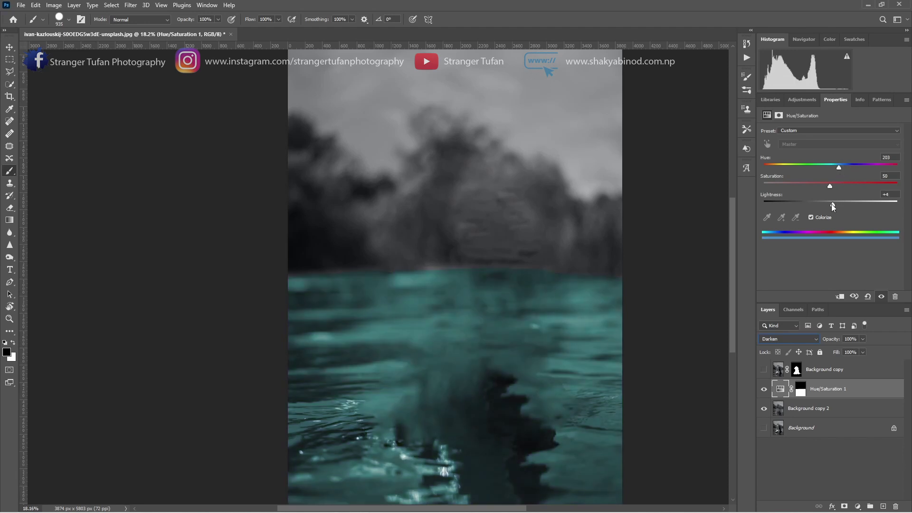
{"action": "mouse_move", "coordinate": [839, 204]}
{"action": "left_mouse_down"}
{"action": "mouse_move", "coordinate": [824, 204]}
{"action": "mouse_move", "coordinate": [833, 185]}
{"action": "mouse_move", "coordinate": [836, 205]}
{"action": "left_mouse_up"}
{"action": "mouse_move", "coordinate": [836, 164]}
{"action": "left_mouse_down"}
{"action": "mouse_move", "coordinate": [857, 170]}
{"action": "mouse_move", "coordinate": [845, 167]}
{"action": "left_mouse_up"}
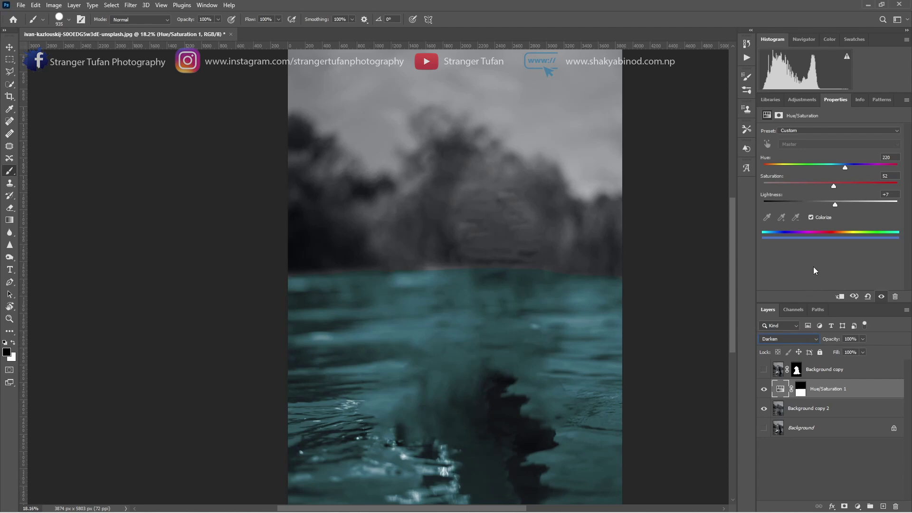
Feather the water adjustment's layer mask by 166 px and toggle the adjustment's visibility to compare the result
{"action": "left_click", "coordinate": [800, 389]}
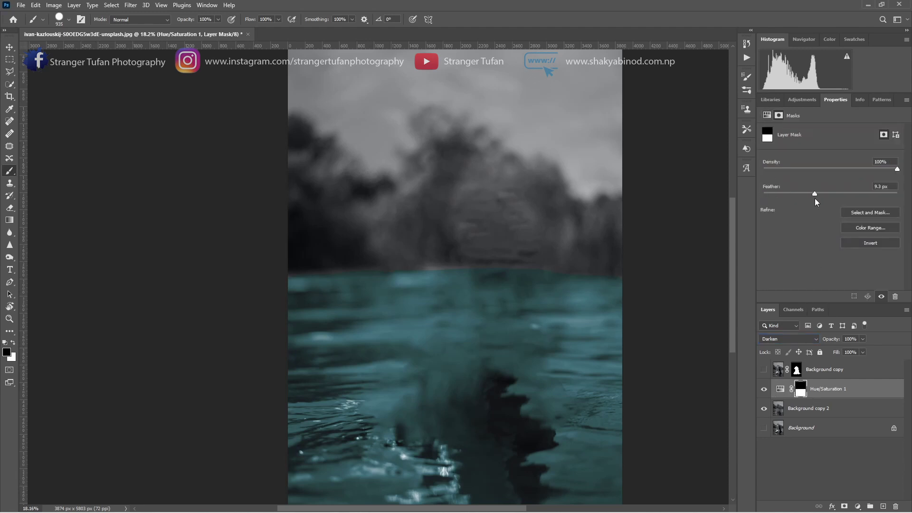
{"action": "left_click_drag", "start_coordinate": [816, 193], "coordinate": [835, 194]}
{"action": "left_click", "coordinate": [780, 388]}
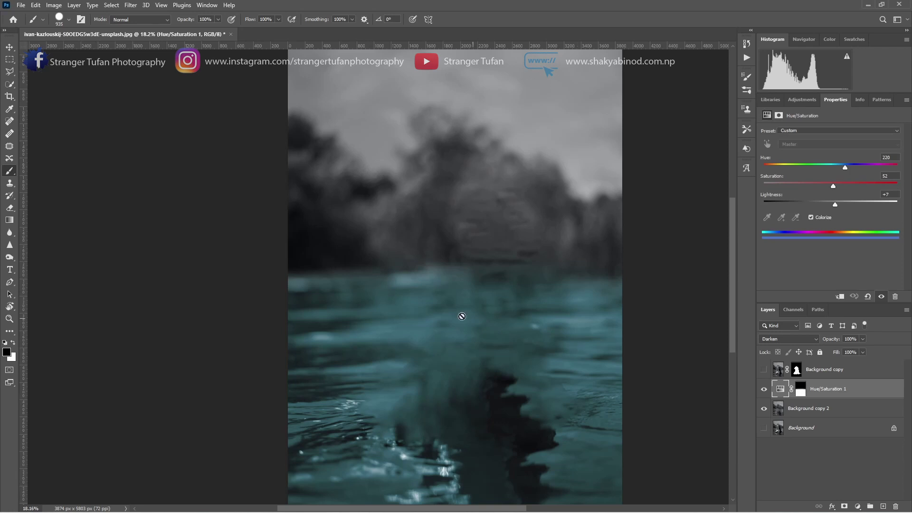
{"action": "left_click", "coordinate": [798, 391]}
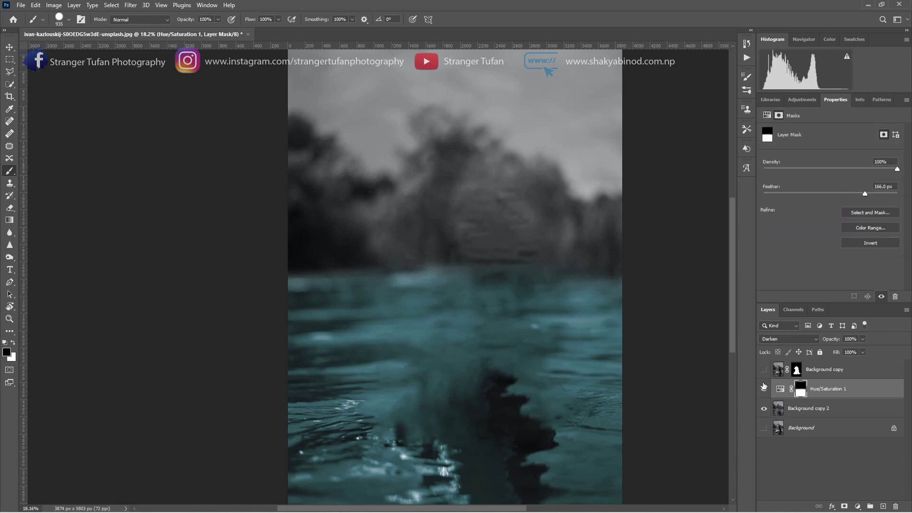
{"action": "key", "text": "x"}
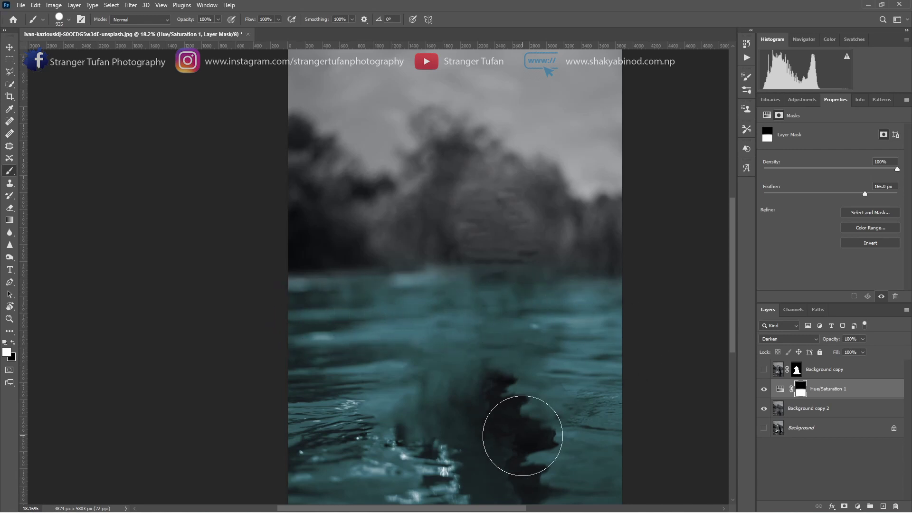
{"action": "scroll", "coordinate": [565, 435], "scroll_direction": "down", "scroll_amount": 1}
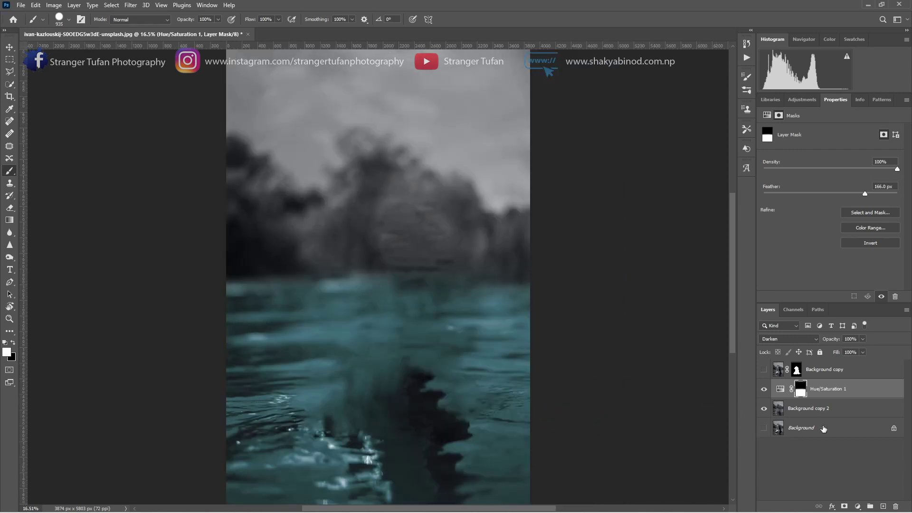
{"action": "left_click", "coordinate": [765, 387]}
{"action": "left_click", "coordinate": [765, 389]}
Quick-select the sky on the Background copy 2 layer and subtract the central treetop from the selection
{"action": "left_click", "coordinate": [778, 414]}
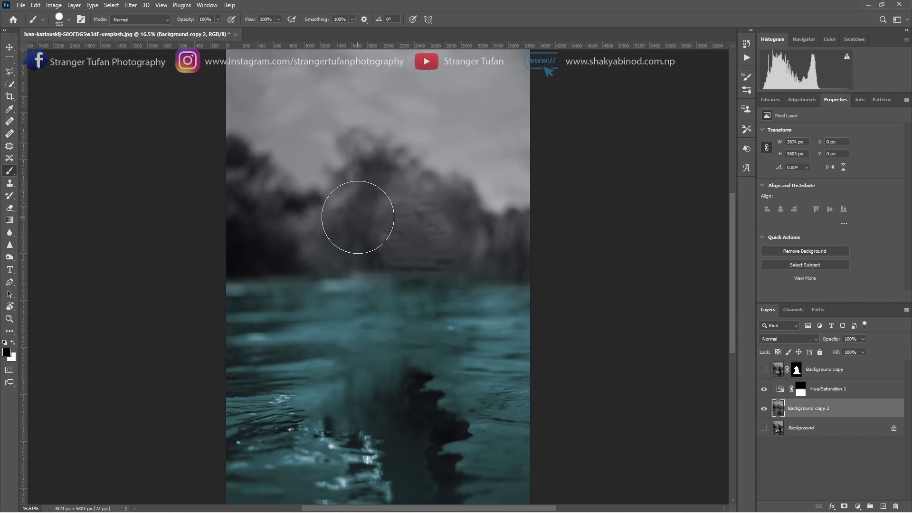
{"action": "key", "text": "w"}
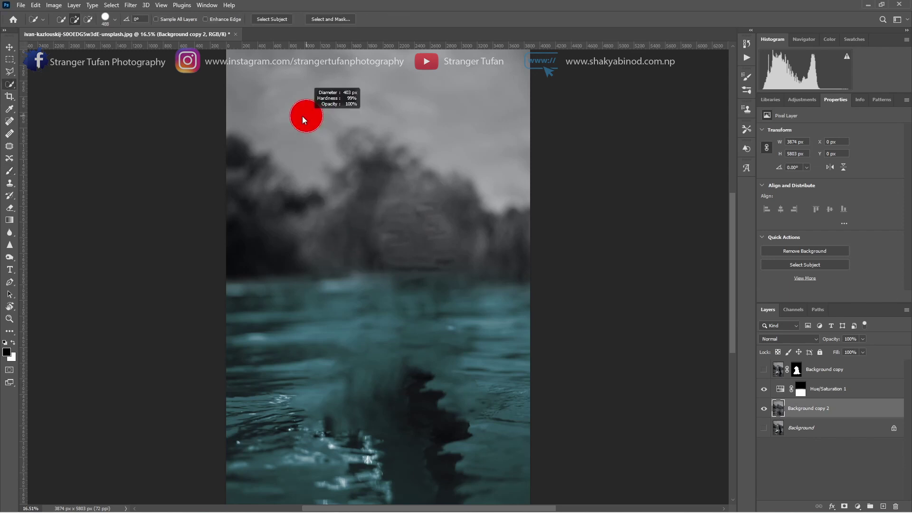
{"action": "key", "text": "x"}
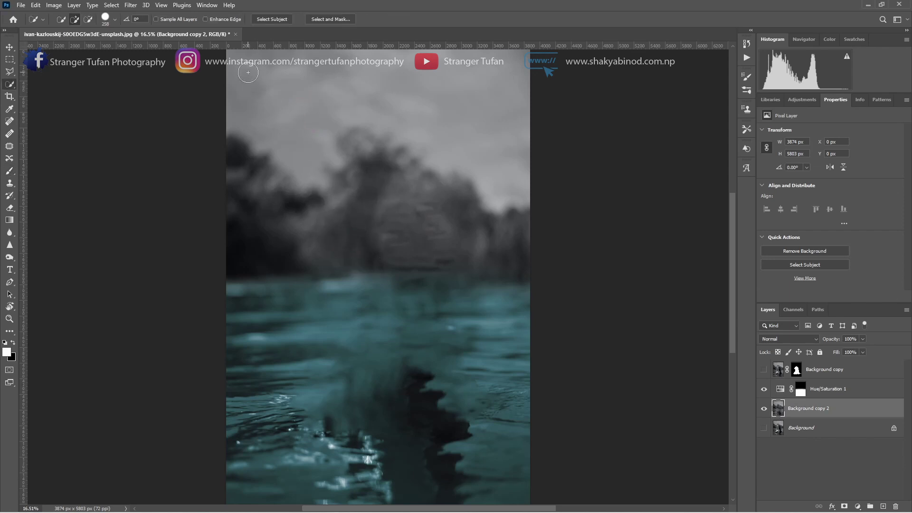
{"action": "mouse_move", "coordinate": [228, 56]}
{"action": "left_mouse_down"}
{"action": "mouse_move", "coordinate": [252, 106]}
{"action": "mouse_move", "coordinate": [291, 133]}
{"action": "mouse_move", "coordinate": [342, 89]}
{"action": "mouse_move", "coordinate": [463, 117]}
{"action": "mouse_move", "coordinate": [489, 148]}
{"action": "left_mouse_up"}
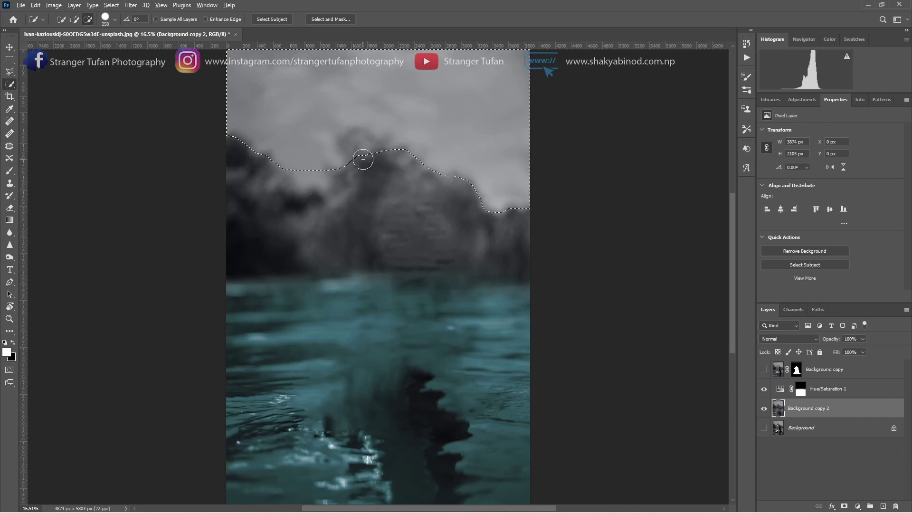
{"action": "mouse_move", "coordinate": [362, 157]}
{"action": "left_mouse_down"}
{"action": "mouse_move", "coordinate": [350, 144]}
{"action": "mouse_move", "coordinate": [383, 146]}
{"action": "left_mouse_up"}
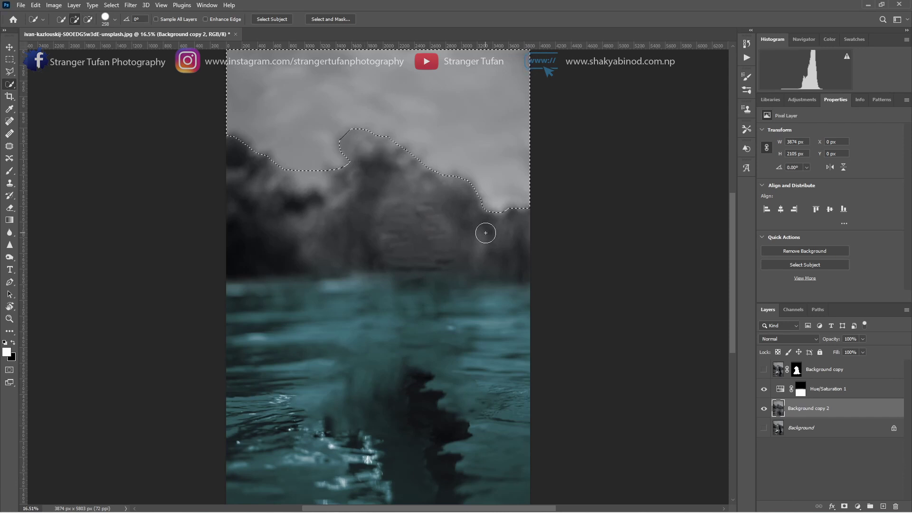
Add a Hue/Saturation adjustment layer for the selected sky and colorize it with hue 216, saturation 43 and lightness -1
{"action": "left_click", "coordinate": [857, 505]}
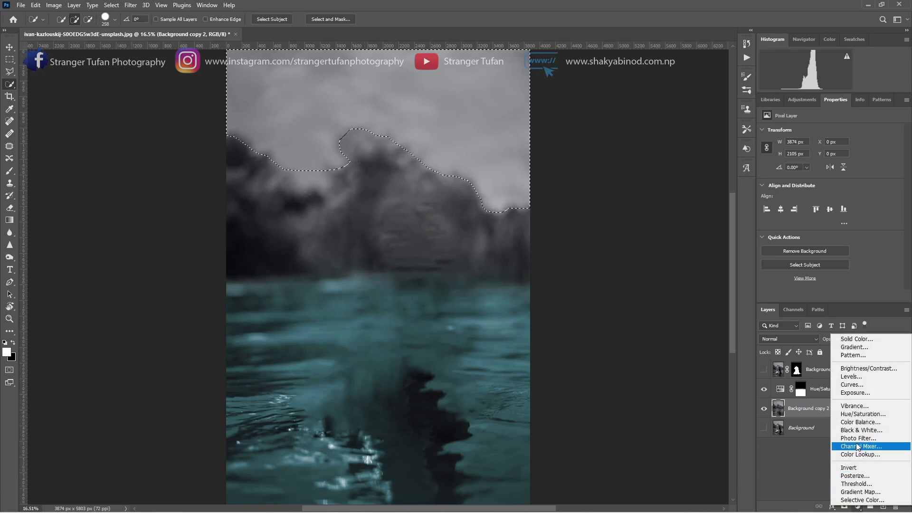
{"action": "left_click", "coordinate": [855, 414]}
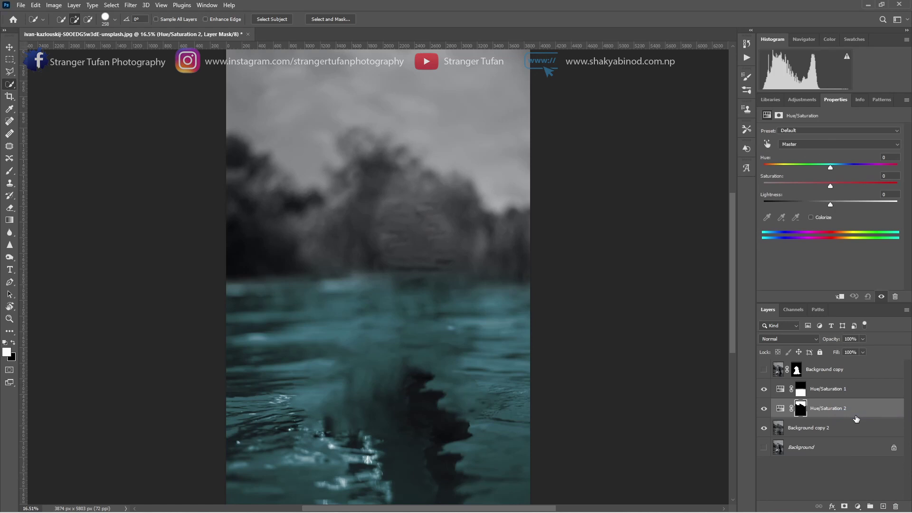
{"action": "left_click", "coordinate": [781, 412]}
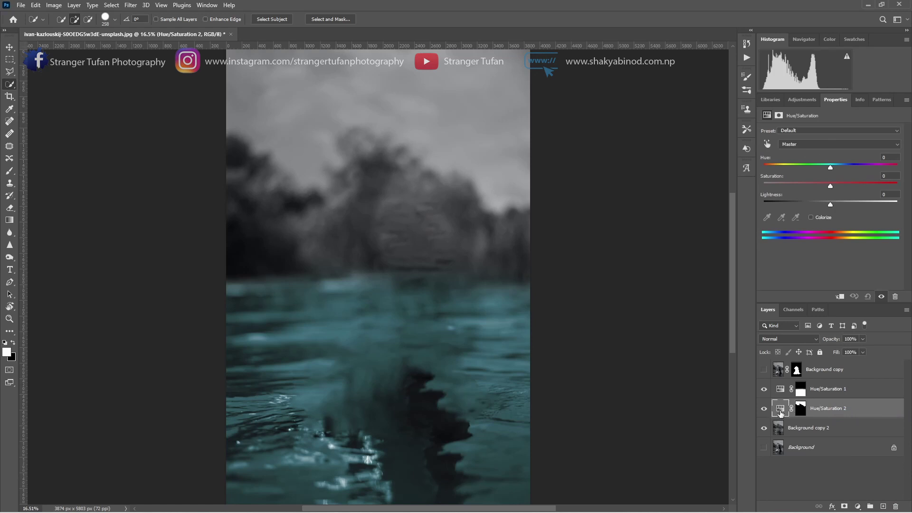
{"action": "left_click", "coordinate": [811, 218]}
{"action": "left_click_drag", "start_coordinate": [761, 169], "coordinate": [829, 204]}
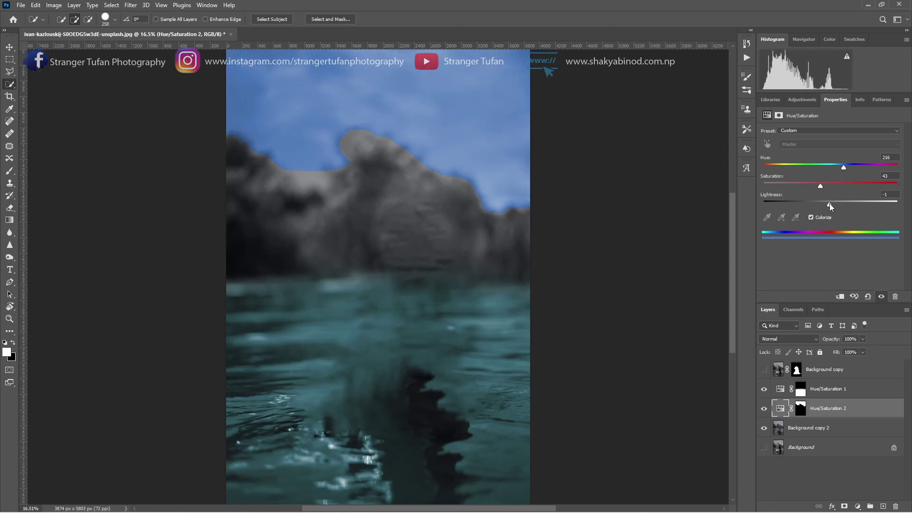
Feather the sky adjustment's layer mask and set the adjustment layer's blend mode to Darken
{"action": "left_click", "coordinate": [801, 410]}
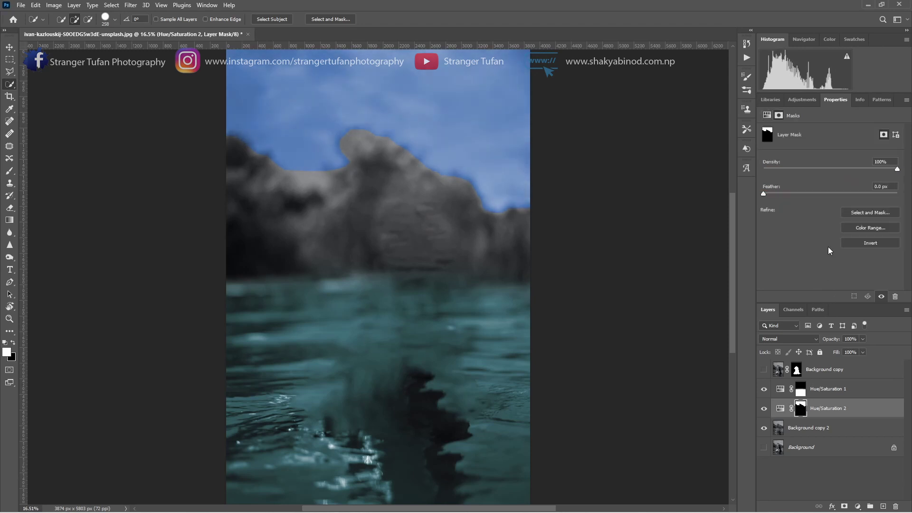
{"action": "left_click_drag", "start_coordinate": [813, 193], "coordinate": [845, 196]}
{"action": "left_click", "coordinate": [780, 408]}
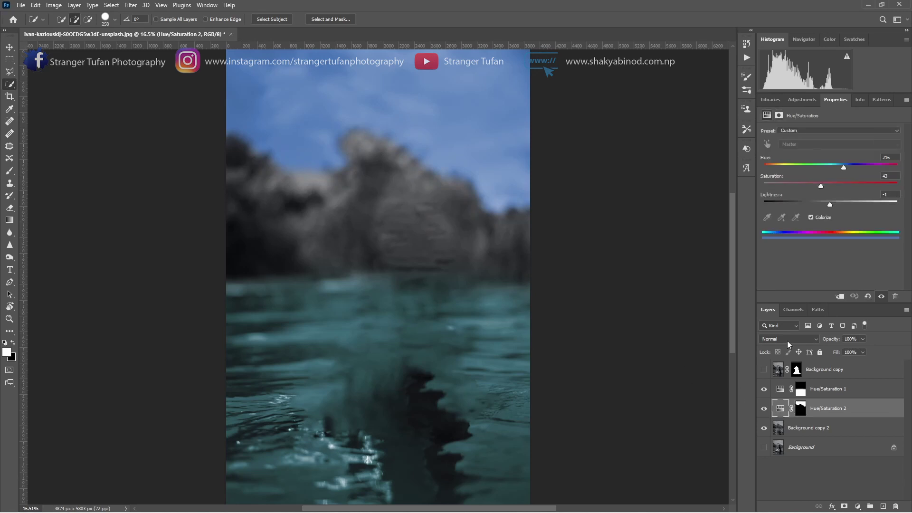
{"action": "left_click", "coordinate": [788, 339]}
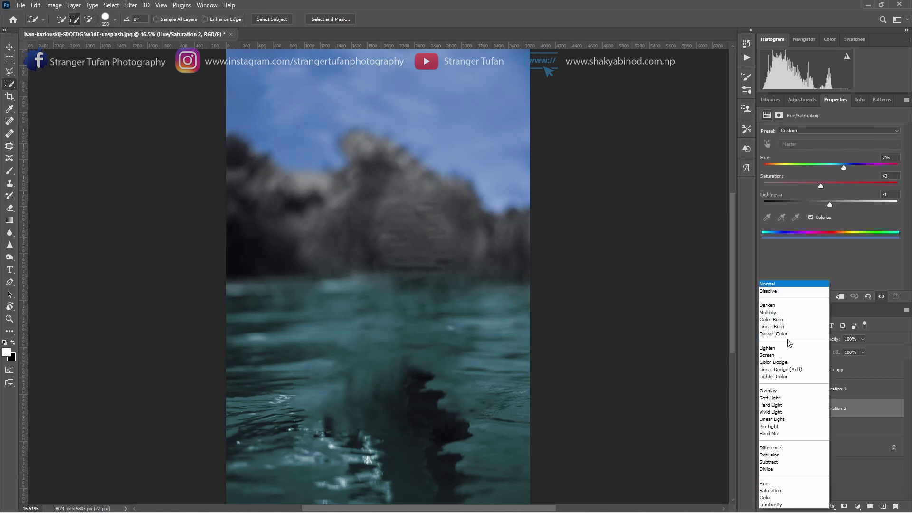
{"action": "left_click", "coordinate": [771, 307]}
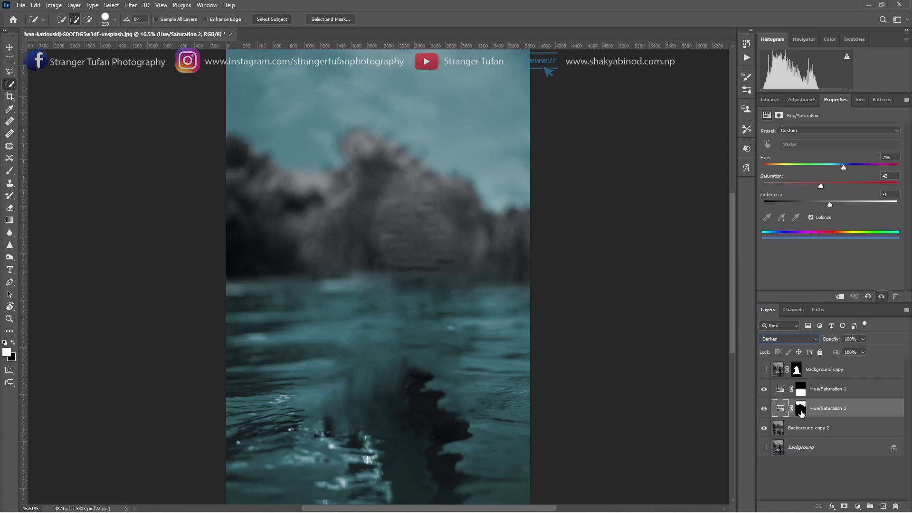
Add another Hue/Saturation adjustment layer above the water adjustment
{"action": "left_click", "coordinate": [828, 388]}
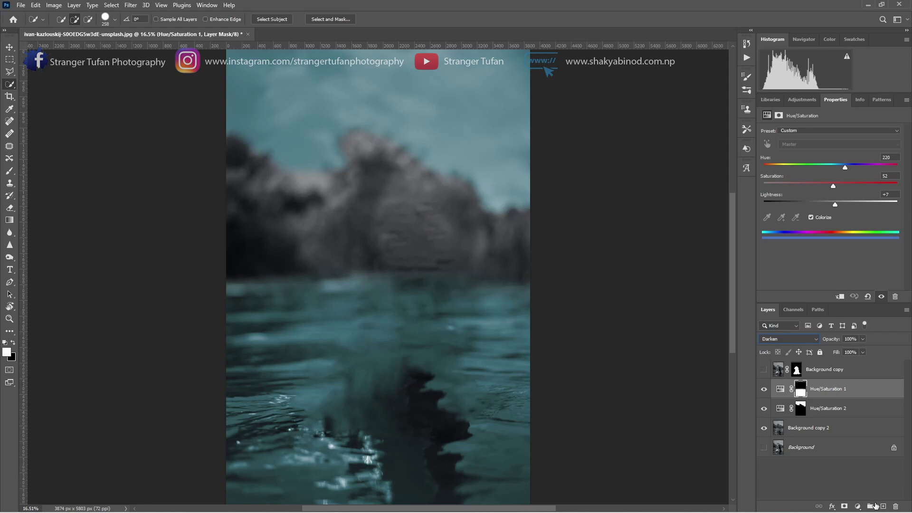
{"action": "left_click", "coordinate": [858, 507]}
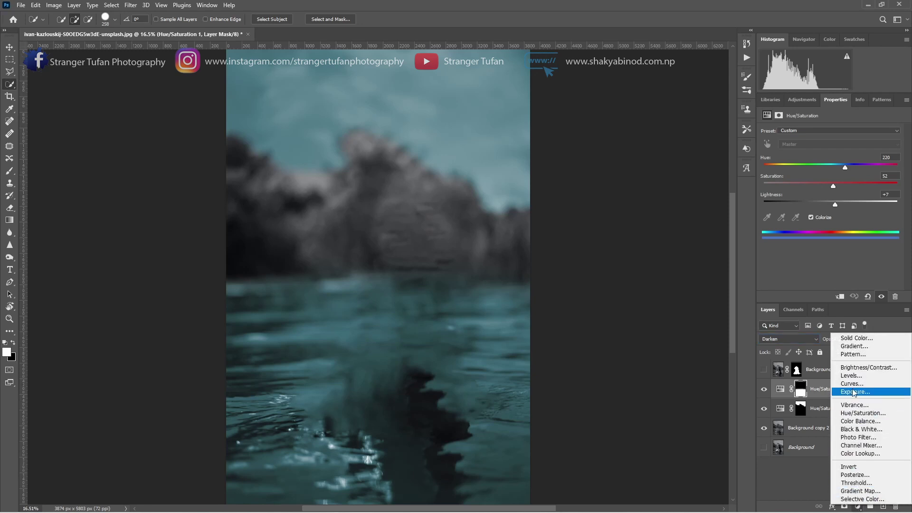
{"action": "left_click", "coordinate": [858, 413]}
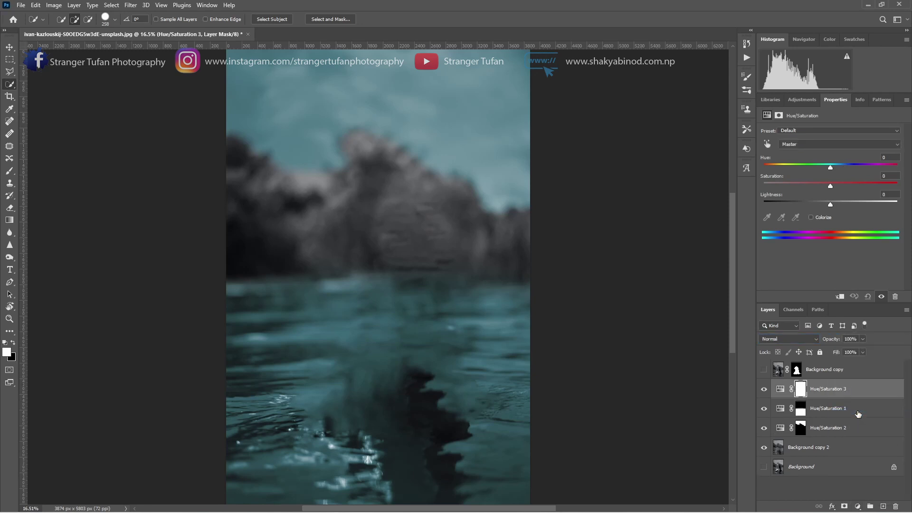
Load the water mask as a selection and paint that area black on the new Hue/Saturation layer's mask with a large brush
{"action": "left_click_drag", "start_coordinate": [801, 413], "coordinate": [802, 416]}
{"action": "left_click", "coordinate": [801, 413], "text": "ctrl"}
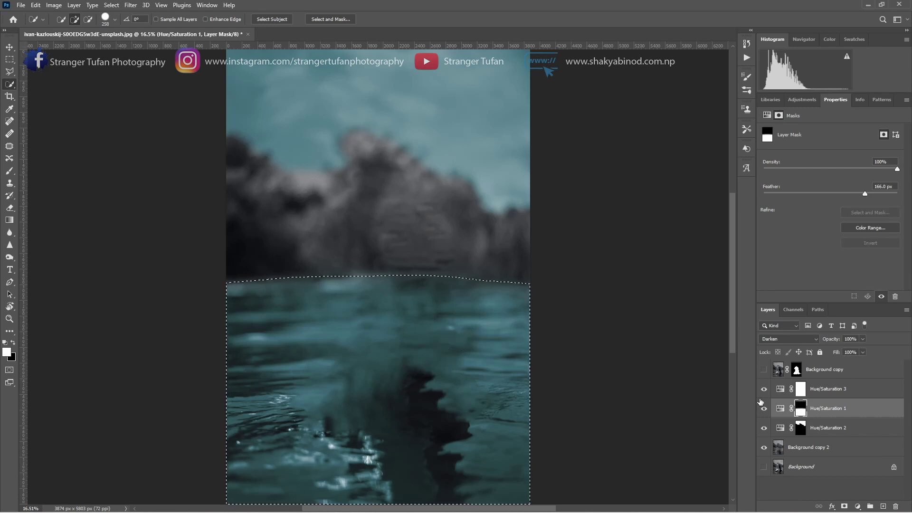
{"action": "left_click", "coordinate": [801, 388]}
{"action": "key", "text": "b"}
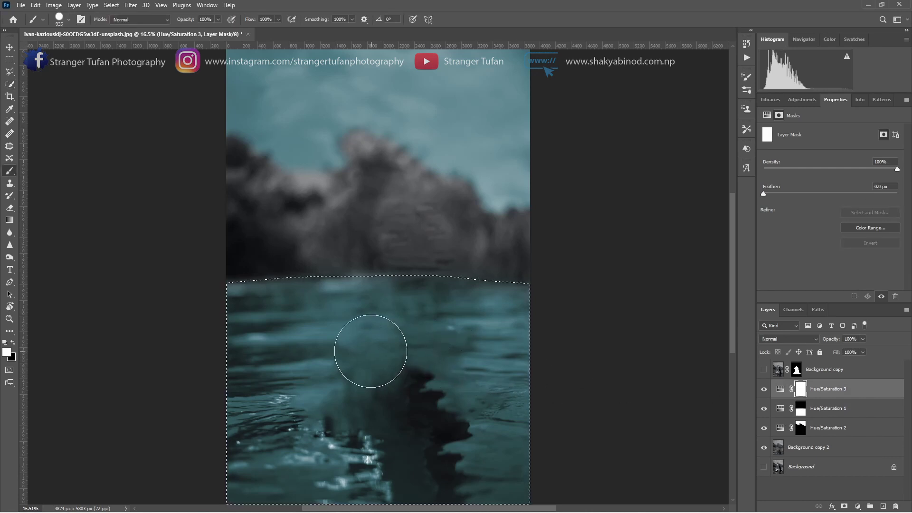
{"action": "right_click", "coordinate": [368, 340], "text": "alt"}
{"action": "key", "text": "x"}
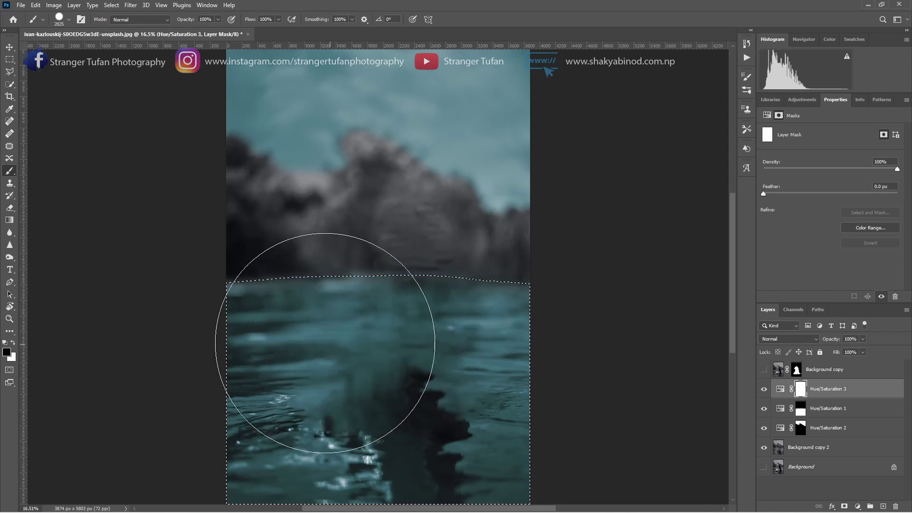
{"action": "mouse_move", "coordinate": [213, 342]}
{"action": "left_mouse_down"}
{"action": "mouse_move", "coordinate": [213, 436]}
{"action": "mouse_move", "coordinate": [303, 429]}
{"action": "mouse_move", "coordinate": [305, 415]}
{"action": "mouse_move", "coordinate": [239, 462]}
{"action": "mouse_move", "coordinate": [194, 460]}
{"action": "mouse_move", "coordinate": [641, 461]}
{"action": "mouse_move", "coordinate": [563, 402]}
{"action": "mouse_move", "coordinate": [511, 326]}
{"action": "mouse_move", "coordinate": [305, 333]}
{"action": "mouse_move", "coordinate": [190, 297]}
{"action": "mouse_move", "coordinate": [236, 429]}
{"action": "mouse_move", "coordinate": [334, 389]}
{"action": "left_mouse_up"}
{"action": "scroll", "coordinate": [352, 366], "scroll_direction": "down", "scroll_amount": 2}
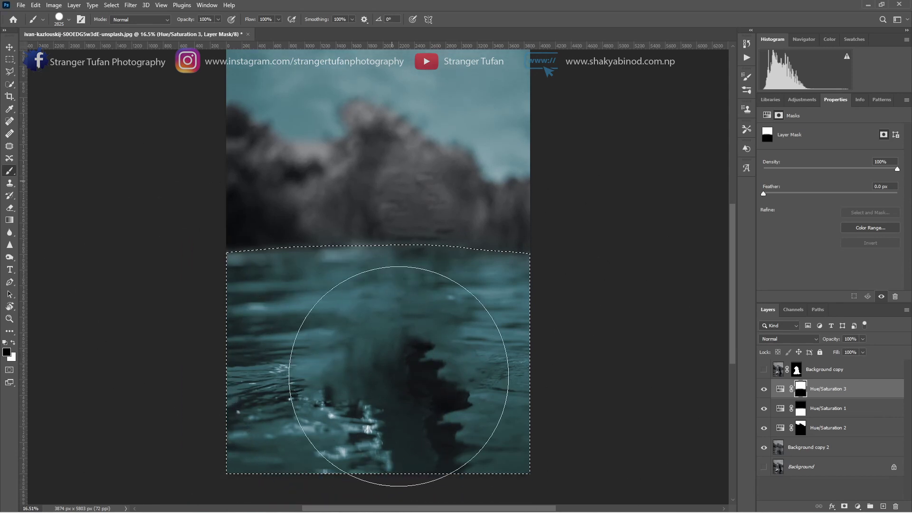
Load the sky mask as a selection, paint that area black on the Hue/Saturation 3 layer's mask, and deselect
{"action": "scroll", "coordinate": [357, 366], "scroll_direction": "up", "scroll_amount": 3}
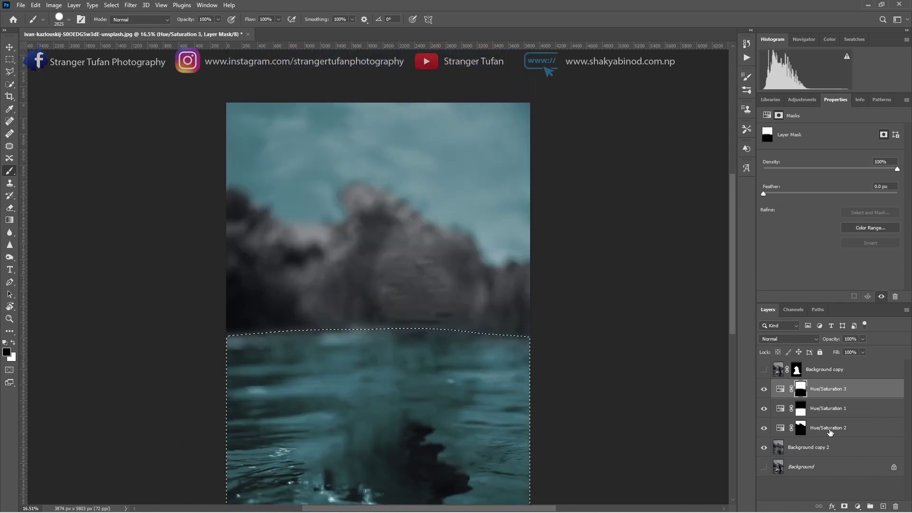
{"action": "left_click", "coordinate": [801, 413]}
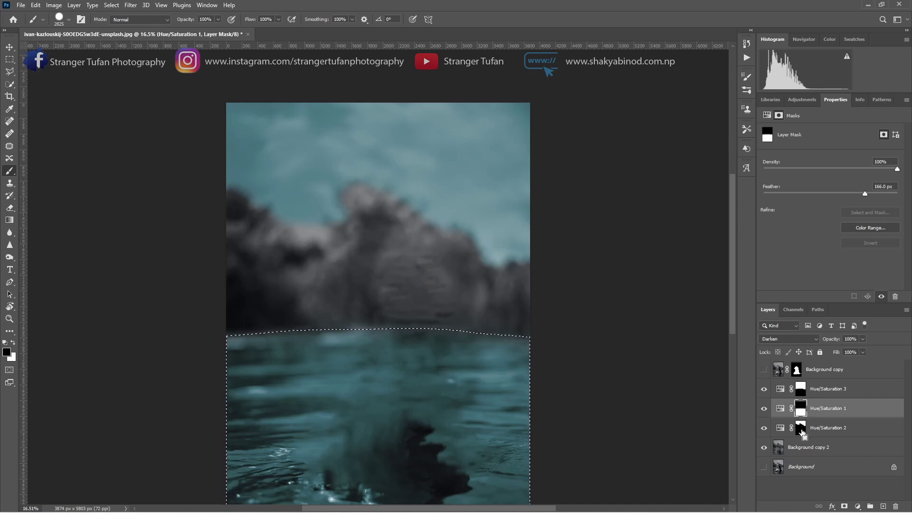
{"action": "left_click", "coordinate": [801, 428], "text": "ctrl"}
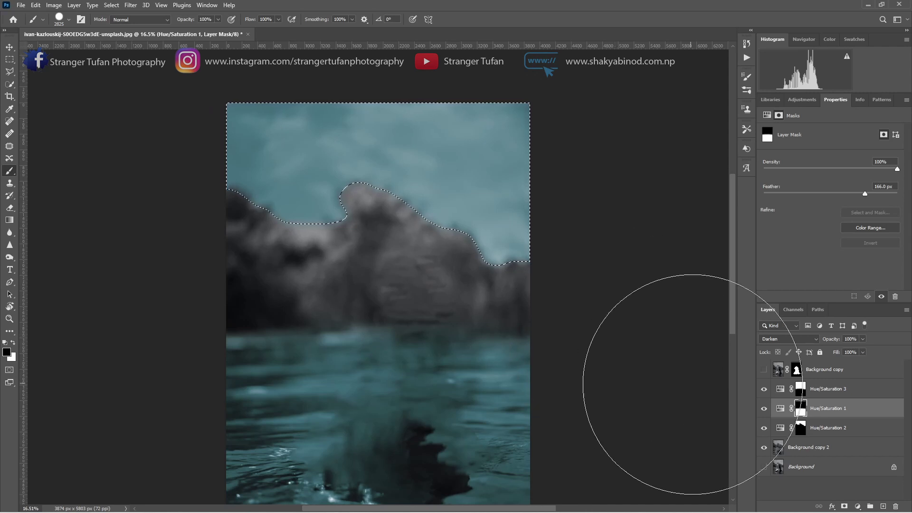
{"action": "left_click", "coordinate": [765, 408]}
{"action": "left_click", "coordinate": [765, 409]}
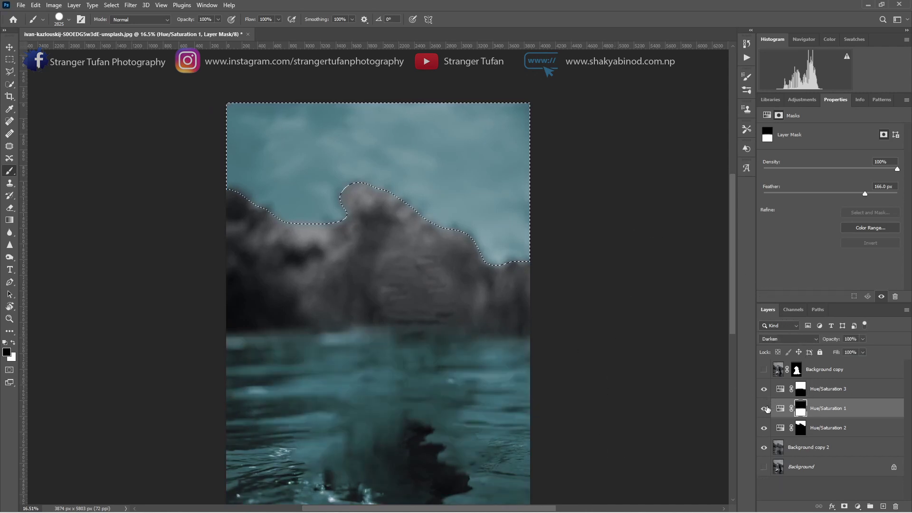
{"action": "left_click", "coordinate": [764, 428]}
{"action": "left_click", "coordinate": [764, 428]}
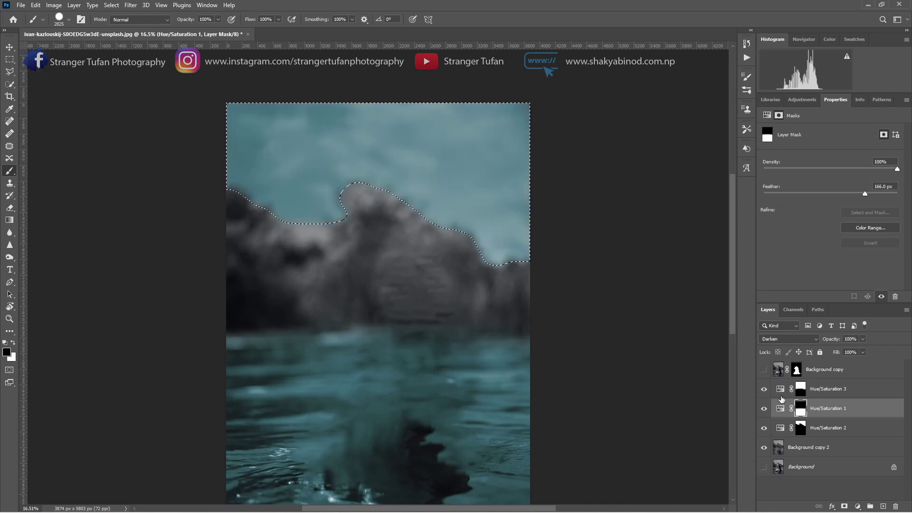
{"action": "left_click", "coordinate": [832, 389]}
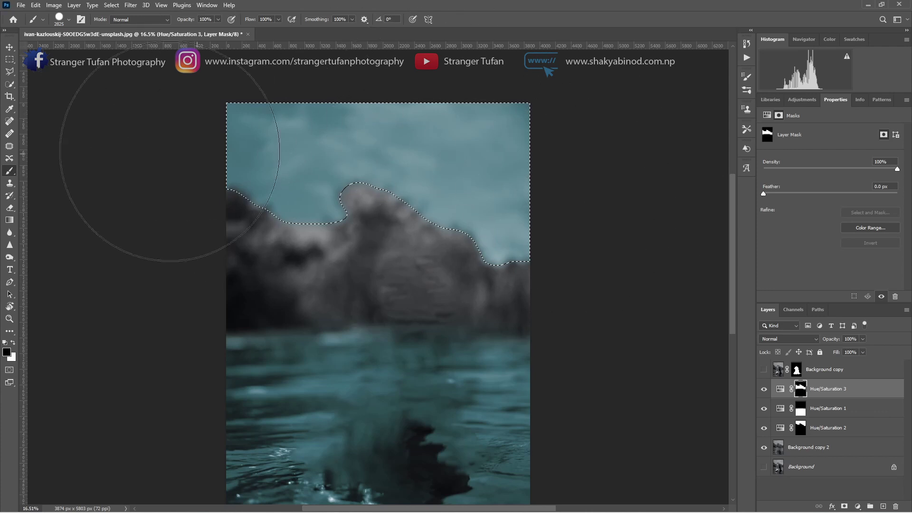
{"action": "key", "text": "ctrl+d"}
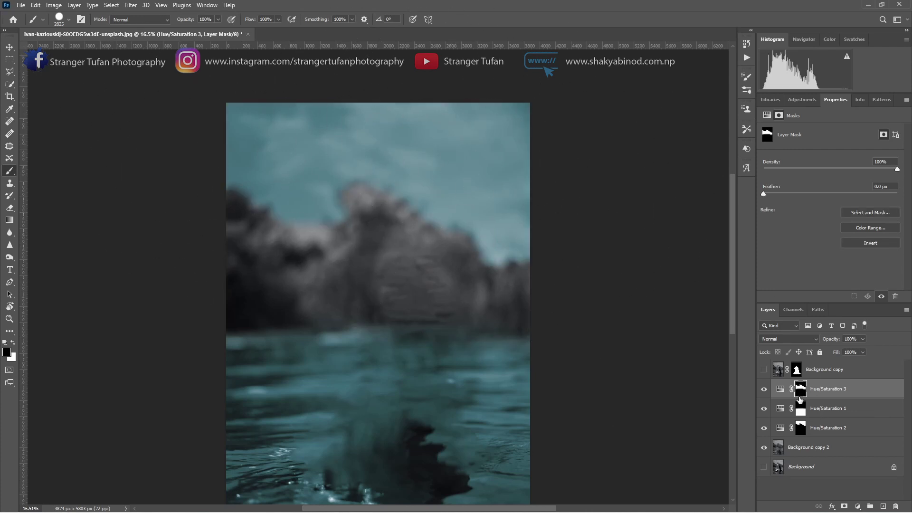
Colorize the trees with the Hue/Saturation 3 adjustment using hue 57, saturation 38 and lightness +3
{"action": "left_click", "coordinate": [782, 391]}
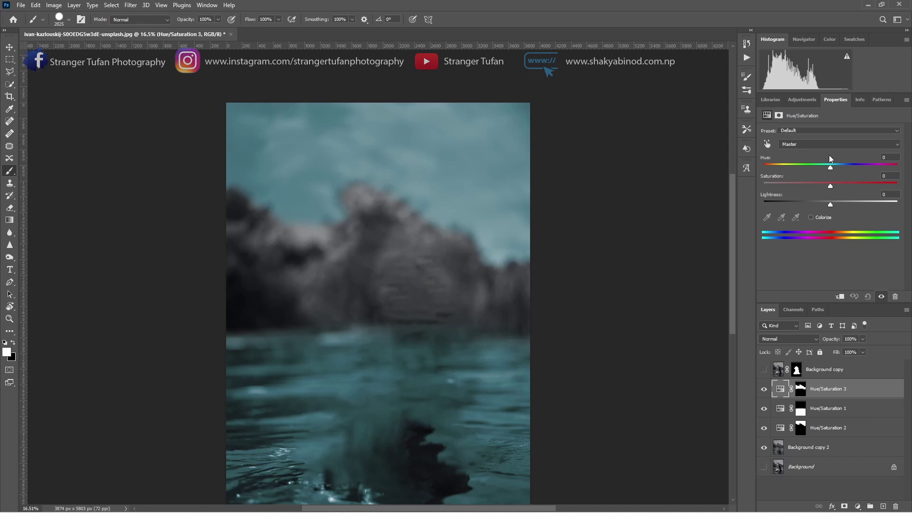
{"action": "left_click_drag", "start_coordinate": [831, 168], "coordinate": [802, 168]}
{"action": "left_click", "coordinate": [811, 218]}
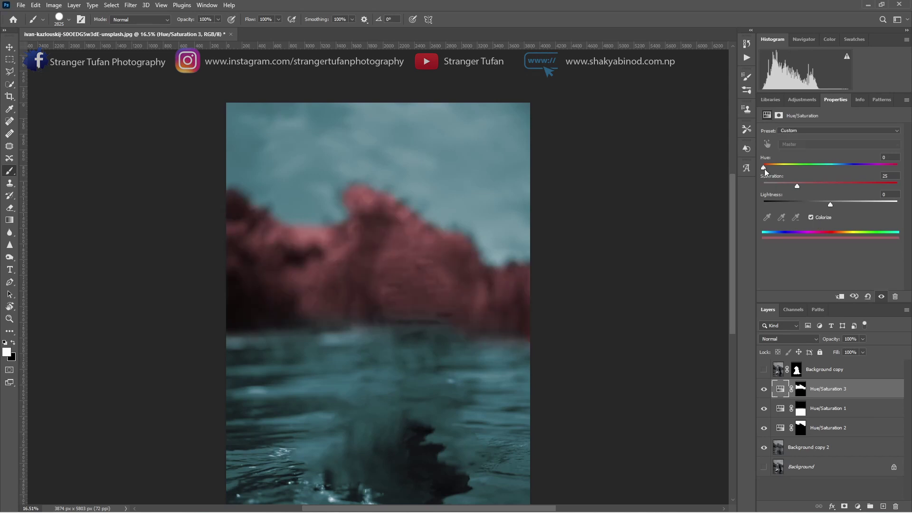
{"action": "left_click_drag", "start_coordinate": [765, 169], "coordinate": [791, 170]}
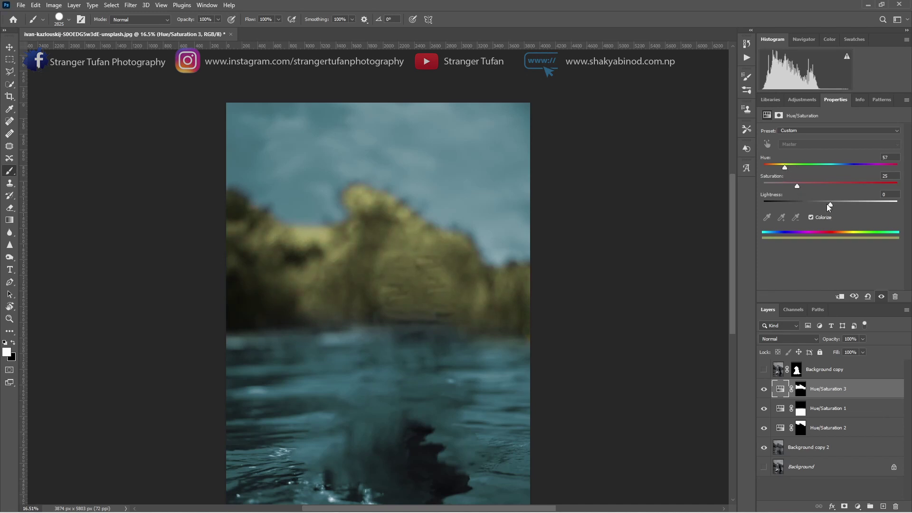
{"action": "left_click_drag", "start_coordinate": [828, 204], "coordinate": [815, 183]}
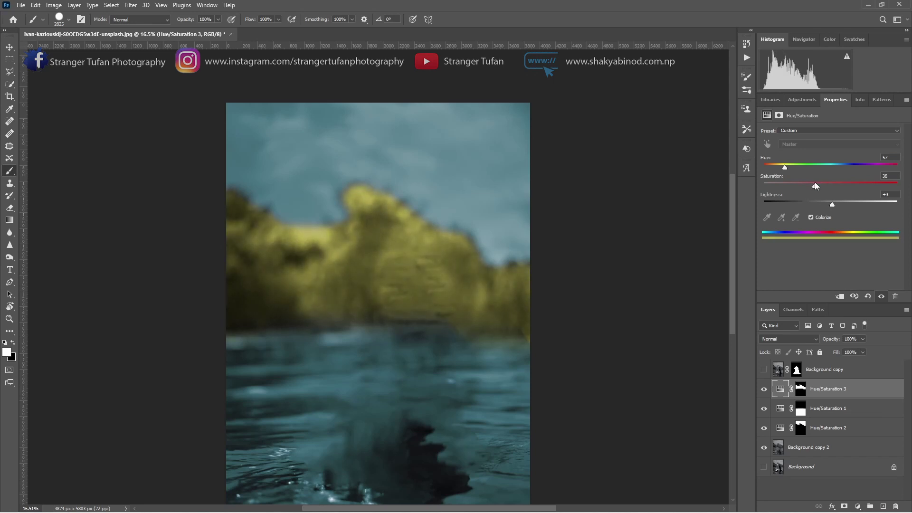
Paint black with a 1747 px Hard Round brush on the tree adjustment's mask to remove the spill along the waterline
{"action": "left_click", "coordinate": [801, 393]}
{"action": "key", "text": "x"}
{"action": "scroll", "coordinate": [513, 358], "scroll_direction": "down", "scroll_amount": 1}
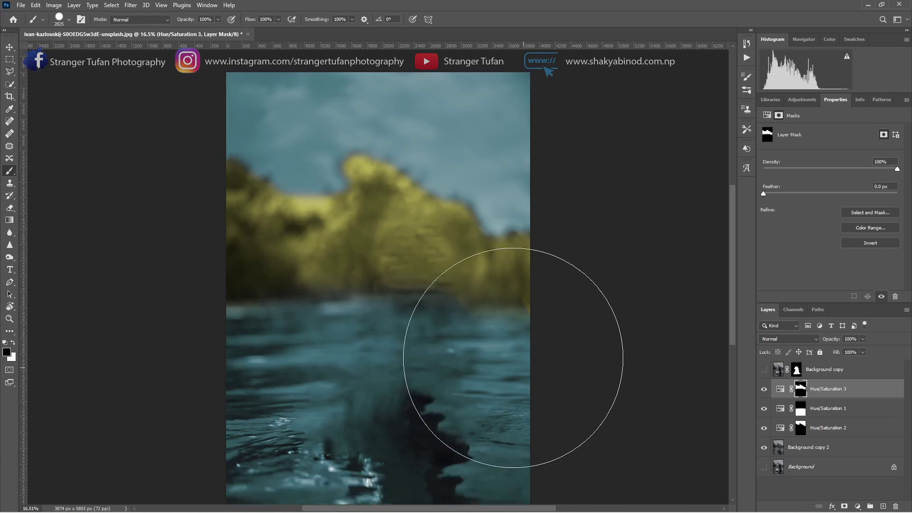
{"action": "mouse_move", "coordinate": [513, 357]}
{"action": "left_mouse_down"}
{"action": "mouse_move", "coordinate": [477, 333]}
{"action": "mouse_move", "coordinate": [442, 332]}
{"action": "mouse_move", "coordinate": [419, 356]}
{"action": "left_mouse_up"}
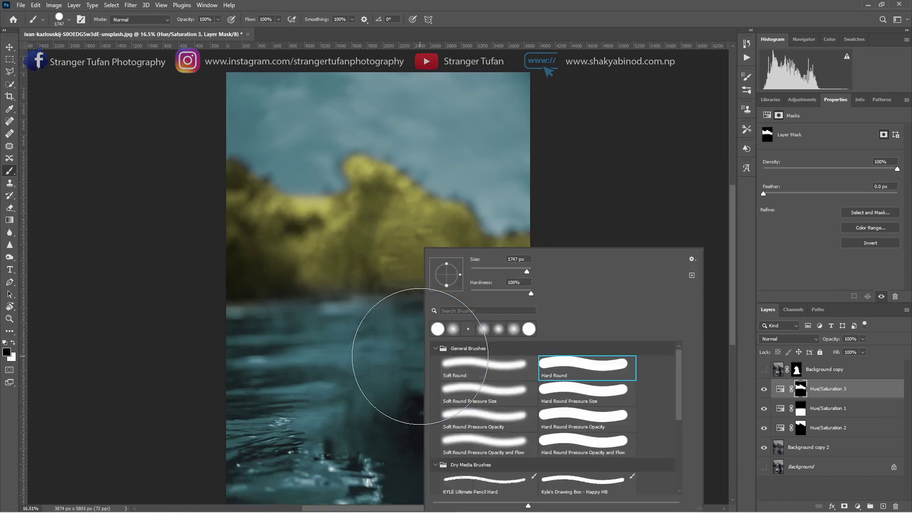
{"action": "double_click", "coordinate": [589, 368]}
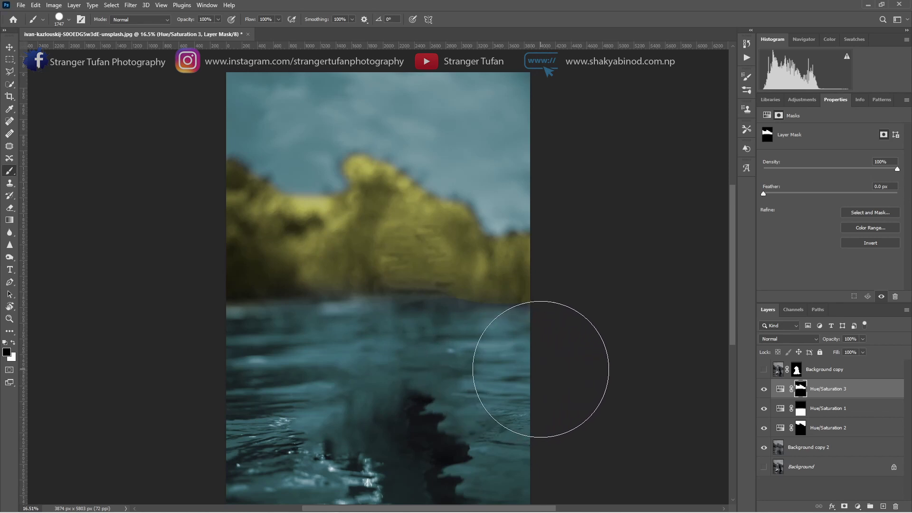
{"action": "left_click_drag", "start_coordinate": [542, 370], "coordinate": [454, 368]}
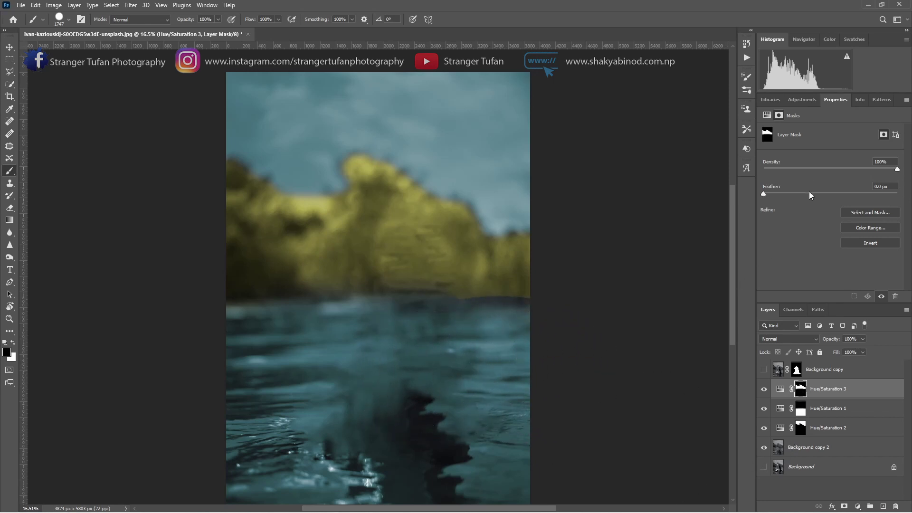
Feather the tree adjustment's layer mask by 49.9 px and compare the image with and without the adjustment
{"action": "left_click_drag", "start_coordinate": [810, 192], "coordinate": [834, 193]}
{"action": "left_click", "coordinate": [764, 390]}
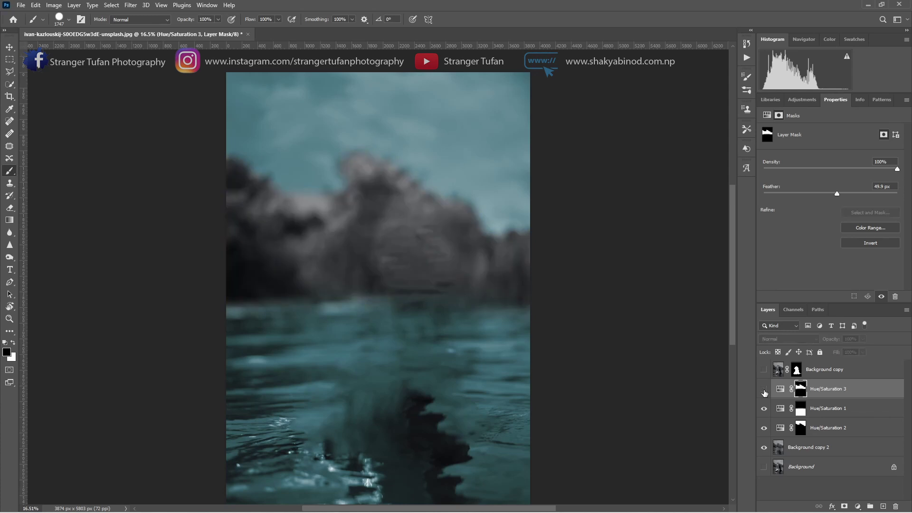
{"action": "left_click", "coordinate": [763, 390]}
Rename the tree adjustment layer "trees" and the water adjustment layer "water"
{"action": "double_click", "coordinate": [828, 393]}
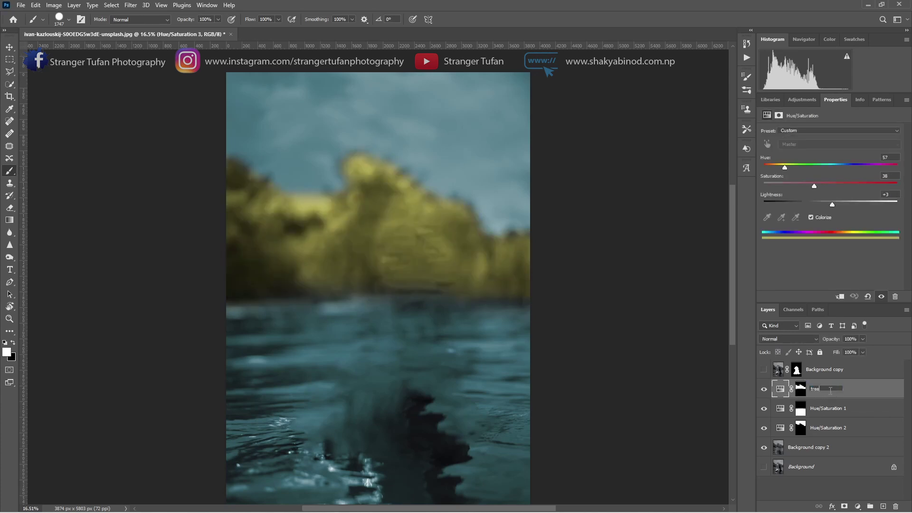
{"action": "key", "text": "Return"}
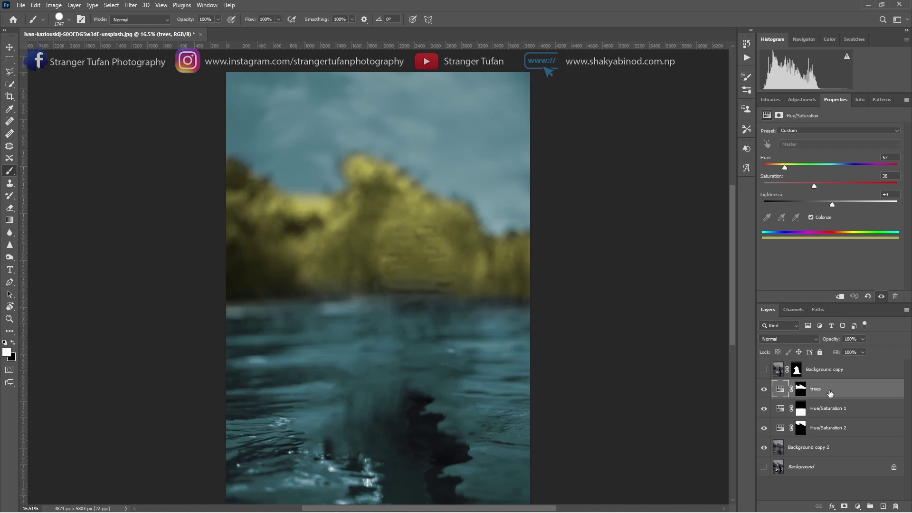
{"action": "left_click", "coordinate": [815, 412]}
{"action": "left_click", "coordinate": [766, 411]}
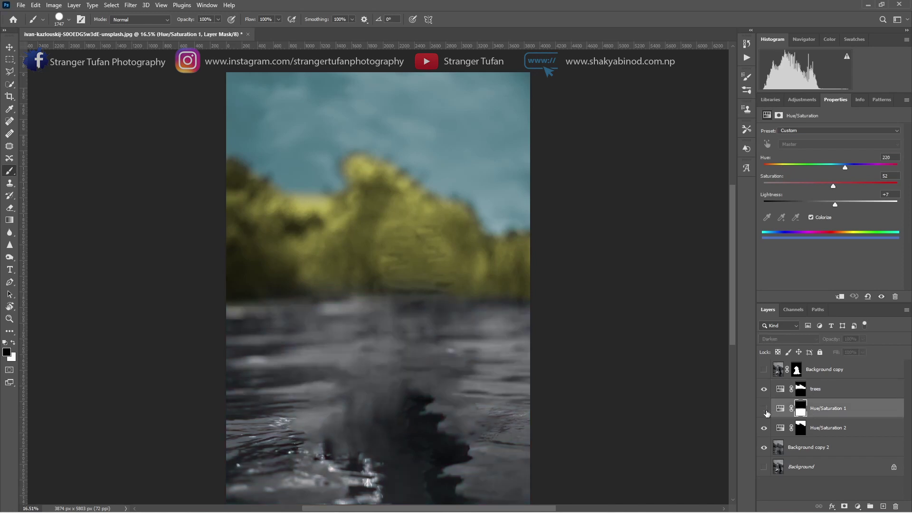
{"action": "left_click", "coordinate": [766, 411]}
{"action": "double_click", "coordinate": [823, 410]}
{"action": "type", "text": "wa"}
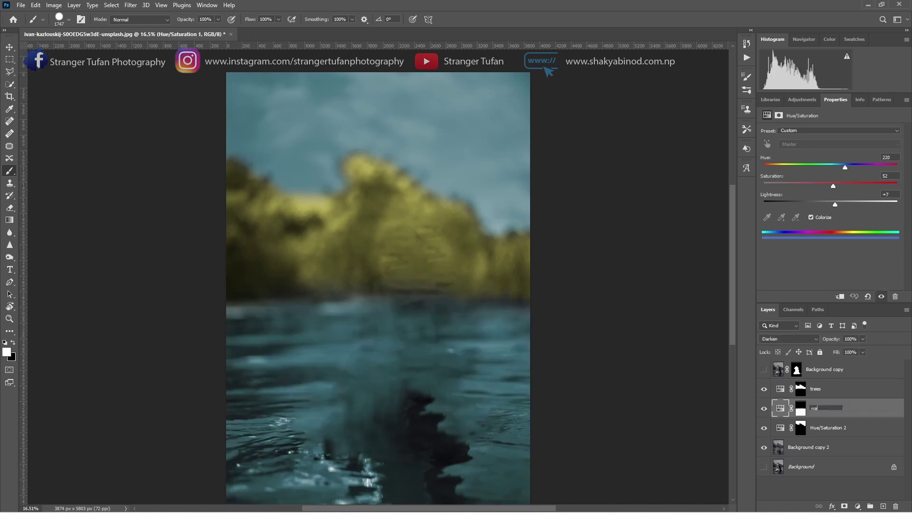
{"action": "type", "text": "ter"}
{"action": "key", "text": "Return"}
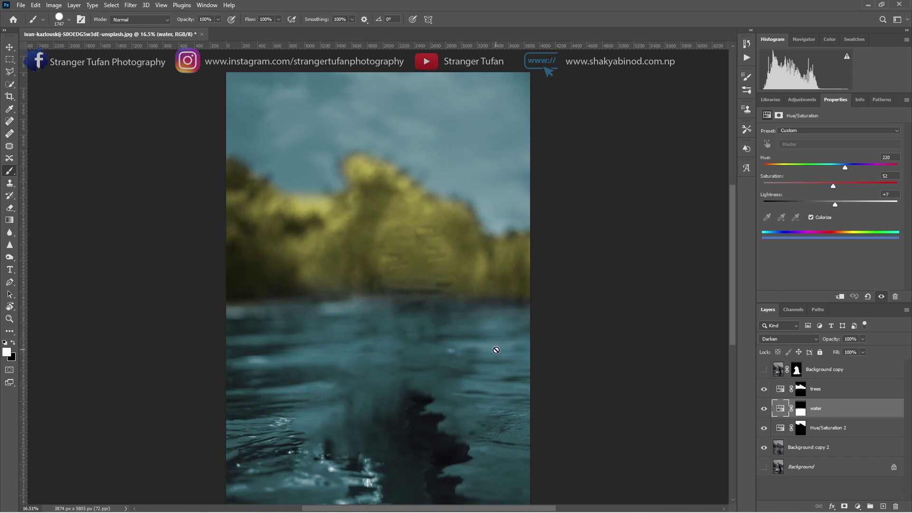
Check which area the Hue/Saturation 2 layer affects and rename that layer "sky"
{"action": "left_click", "coordinate": [764, 428]}
{"action": "left_click", "coordinate": [766, 428]}
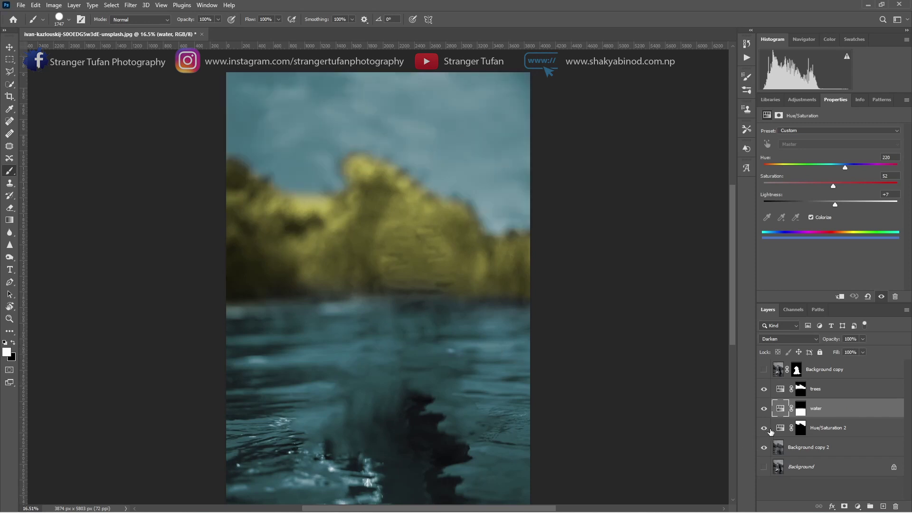
{"action": "double_click", "coordinate": [829, 428]}
{"action": "type", "text": "s"}
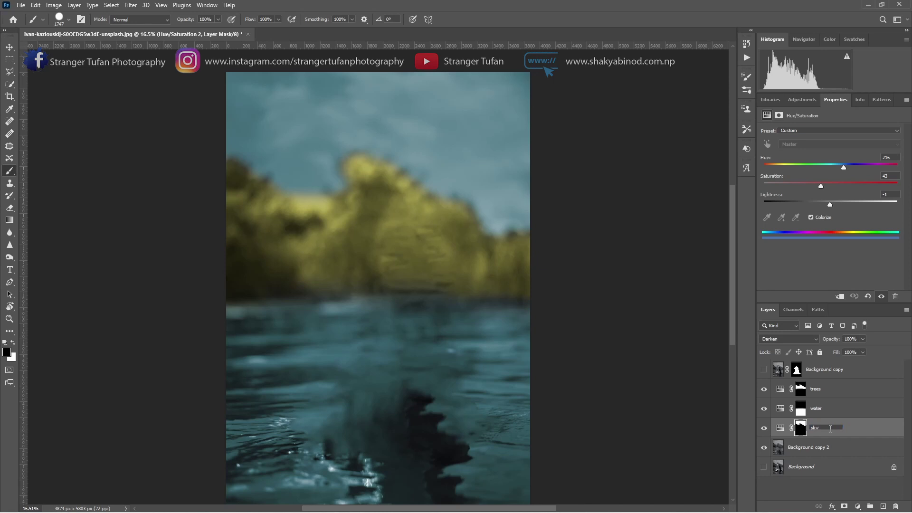
{"action": "type", "text": "ky"}
{"action": "key", "text": "Return"}
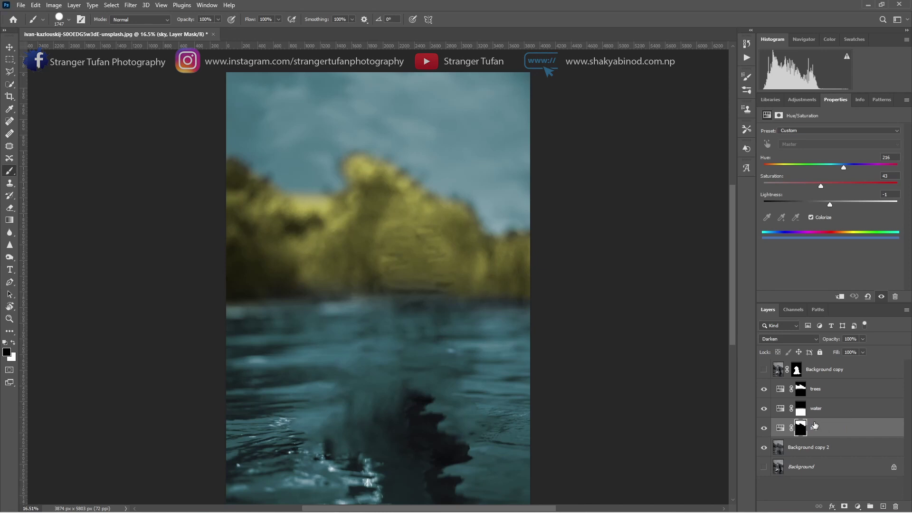
Group the trees, water and sky adjustment layers and rename the group "background"
{"action": "left_click", "coordinate": [830, 390], "text": "shift"}
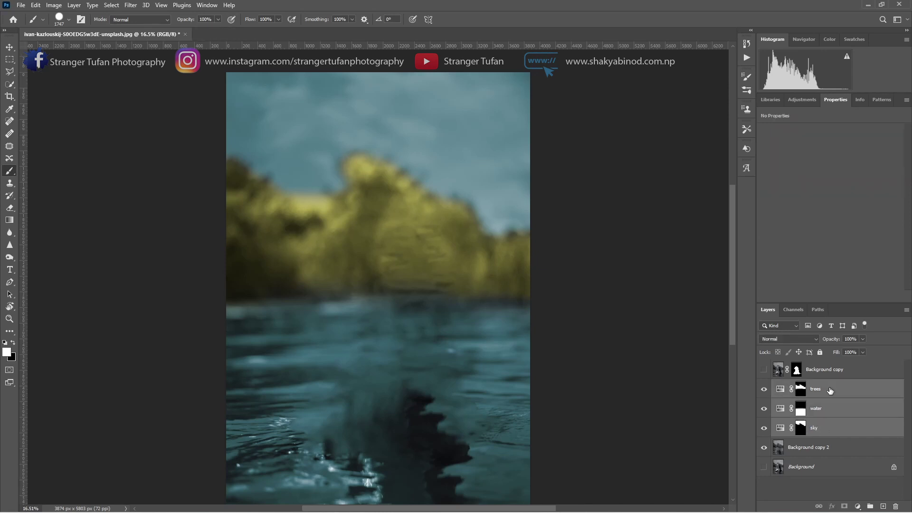
{"action": "right_click", "coordinate": [830, 390]}
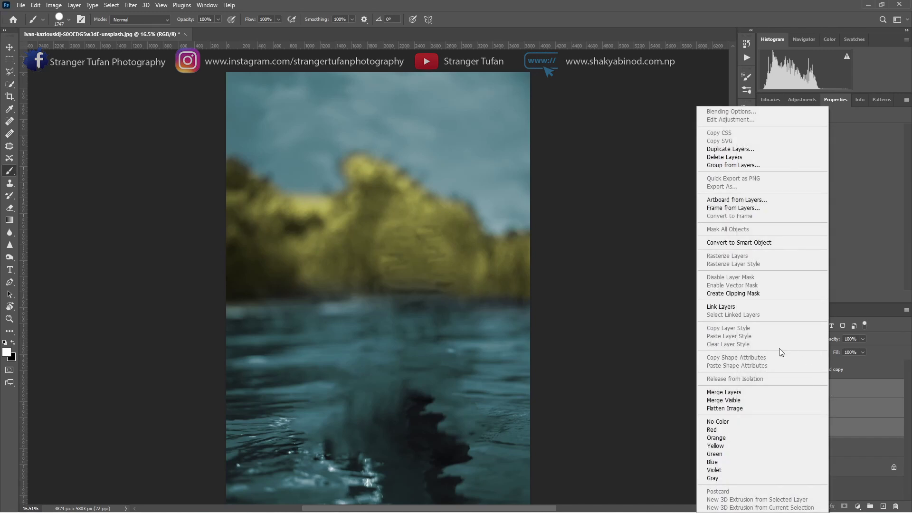
{"action": "left_click", "coordinate": [743, 167]}
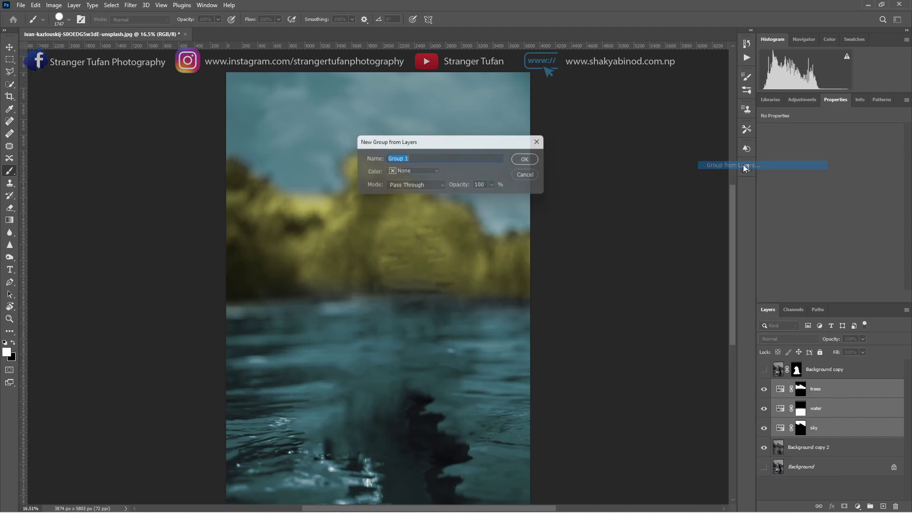
{"action": "left_click", "coordinate": [530, 160]}
{"action": "left_click", "coordinate": [762, 386]}
{"action": "left_click", "coordinate": [762, 386]}
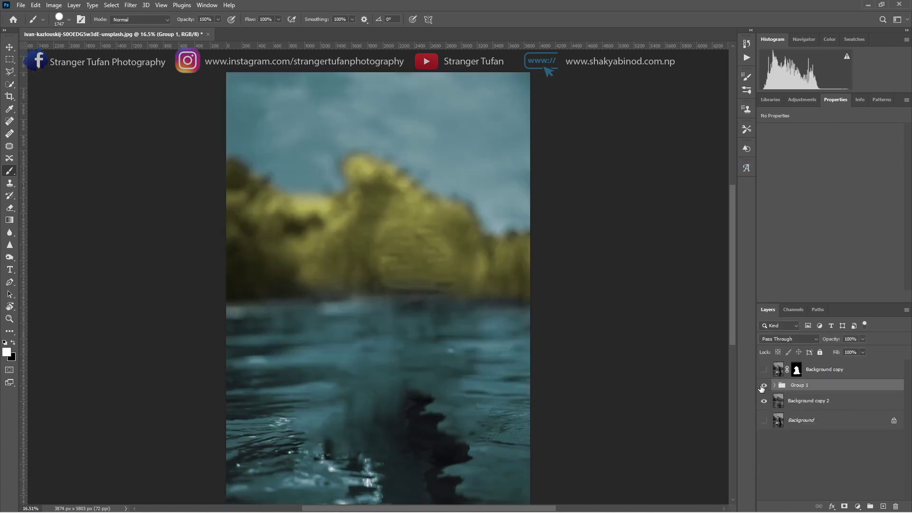
{"action": "double_click", "coordinate": [802, 385]}
{"action": "type", "text": "background"}
{"action": "key", "text": "Return"}
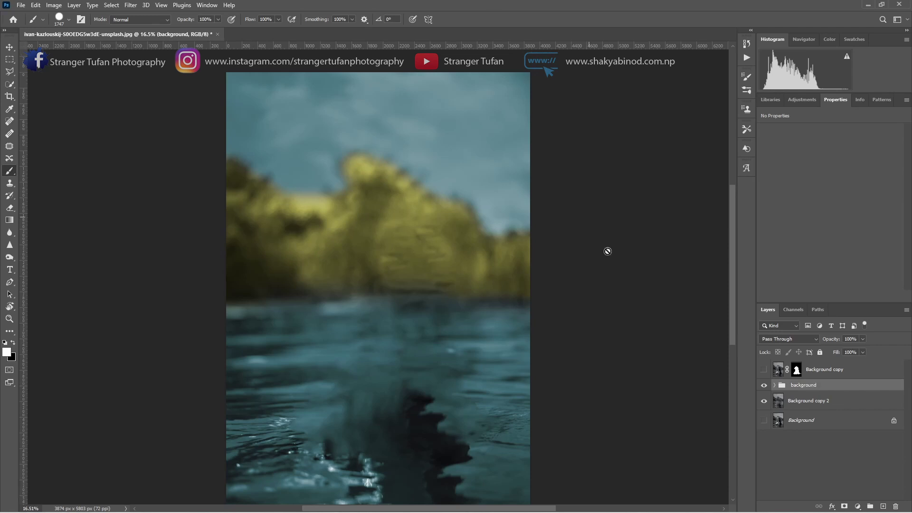
Compare the image with and without the background group's coloring, and show the woman's cut-out layer
{"action": "left_click", "coordinate": [764, 386]}
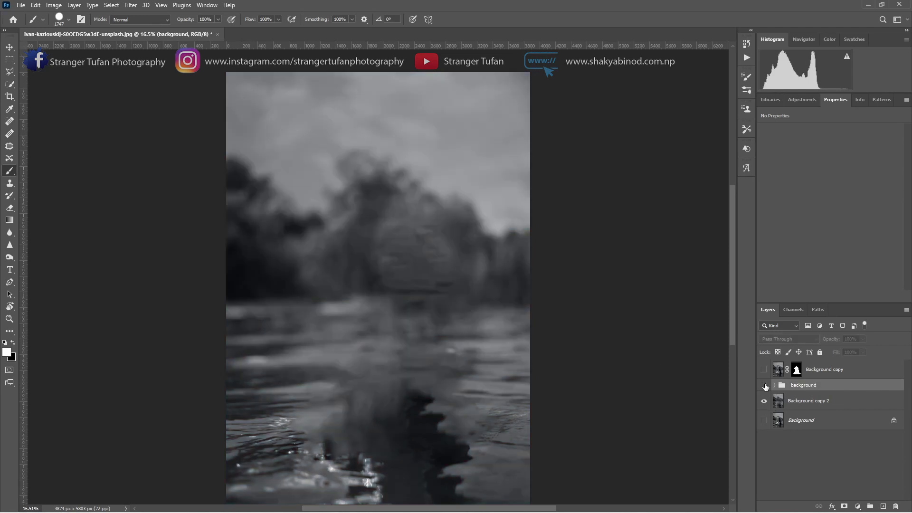
{"action": "left_click", "coordinate": [764, 386]}
{"action": "left_click", "coordinate": [765, 386]}
{"action": "left_click", "coordinate": [765, 386]}
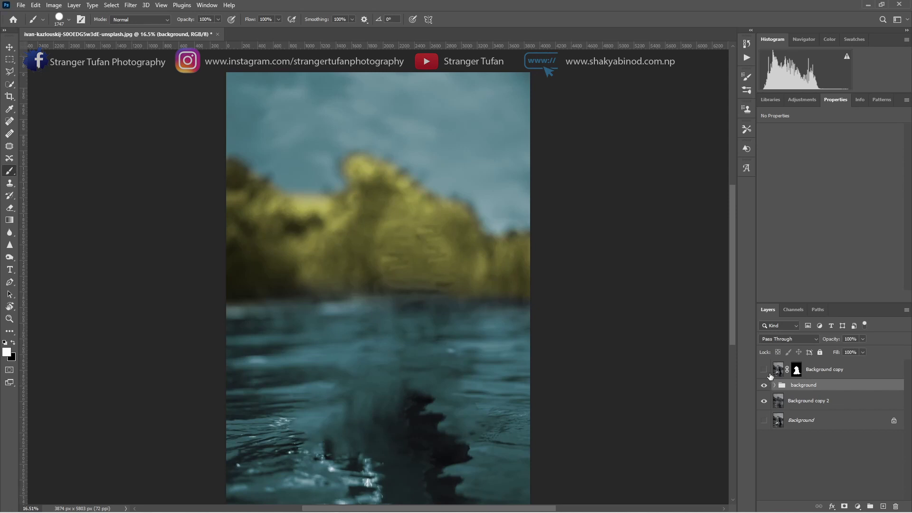
{"action": "left_click", "coordinate": [763, 370]}
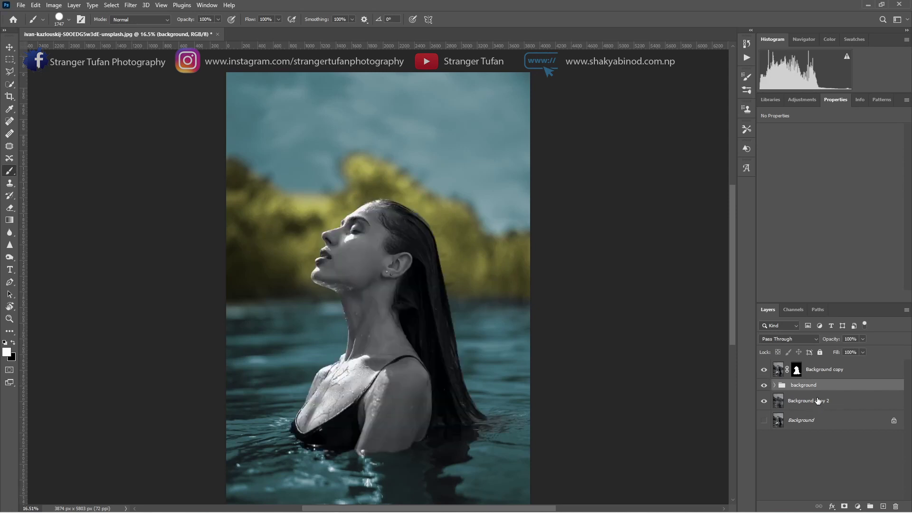
Quick-select the woman's face, neck, chest and near upper arm on the Background copy layer
{"action": "left_click", "coordinate": [778, 370]}
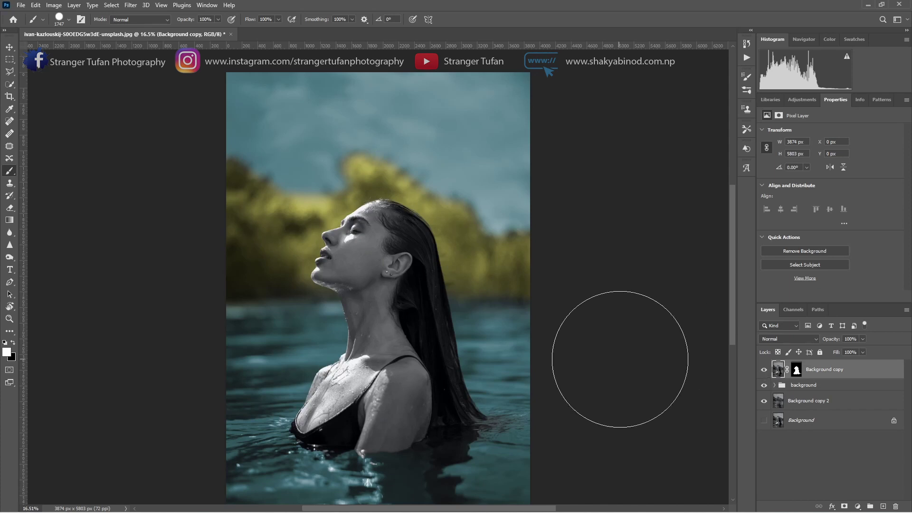
{"action": "key", "text": "w"}
{"action": "left_click_drag", "start_coordinate": [359, 256], "coordinate": [371, 214]}
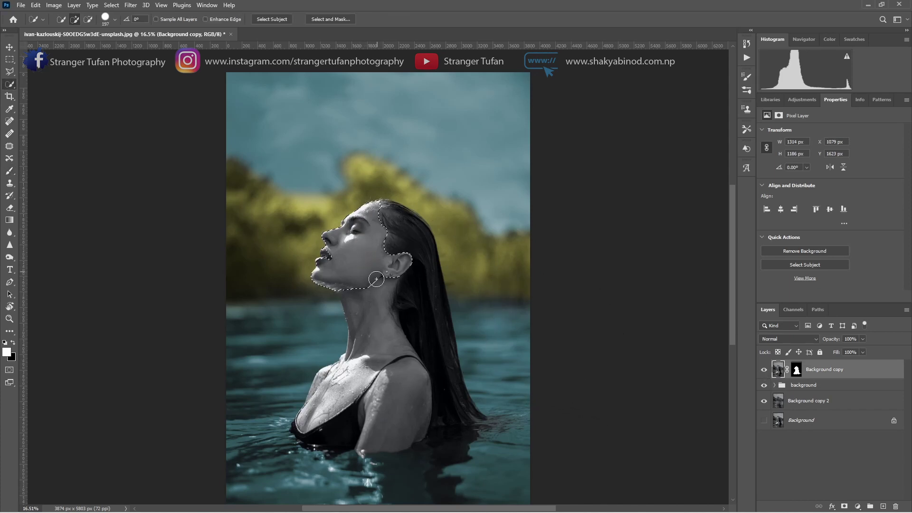
{"action": "mouse_move", "coordinate": [366, 311]}
{"action": "left_mouse_down"}
{"action": "mouse_move", "coordinate": [366, 366]}
{"action": "mouse_move", "coordinate": [415, 397]}
{"action": "mouse_move", "coordinate": [406, 375]}
{"action": "mouse_move", "coordinate": [398, 405]}
{"action": "mouse_move", "coordinate": [371, 422]}
{"action": "left_mouse_up"}
Add the woman's far shoulder and upper arm to the skin selection
{"action": "scroll", "coordinate": [371, 422], "scroll_direction": "up", "scroll_amount": 5}
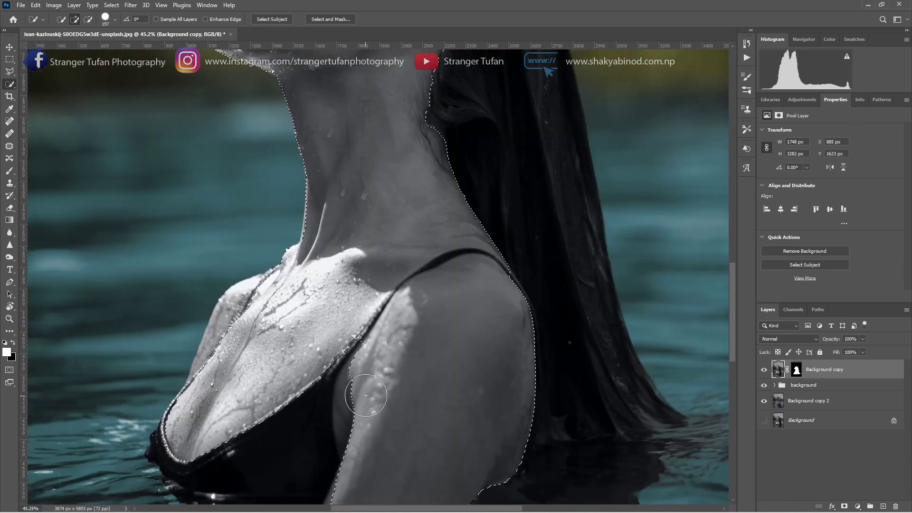
{"action": "scroll", "coordinate": [252, 368], "scroll_direction": "up", "scroll_amount": 3}
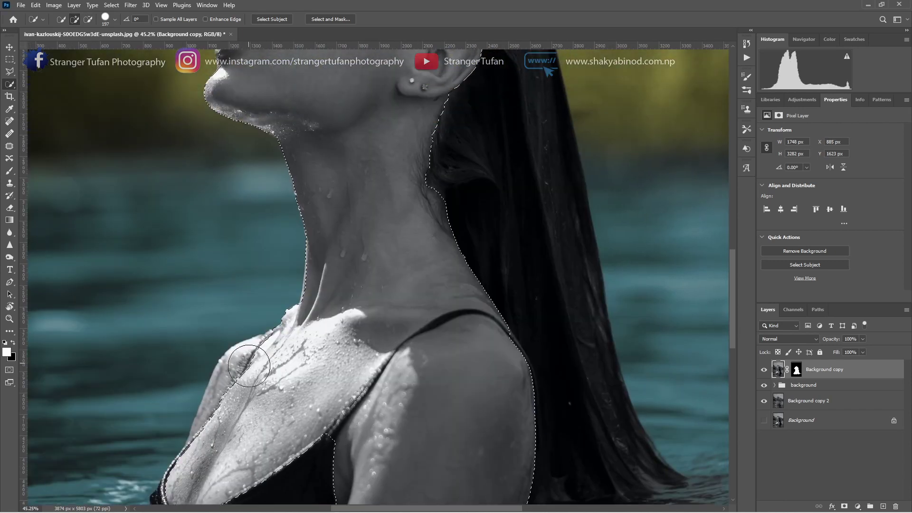
{"action": "left_click_drag", "start_coordinate": [242, 378], "coordinate": [234, 372]}
{"action": "scroll", "coordinate": [168, 387], "scroll_direction": "up", "scroll_amount": 2}
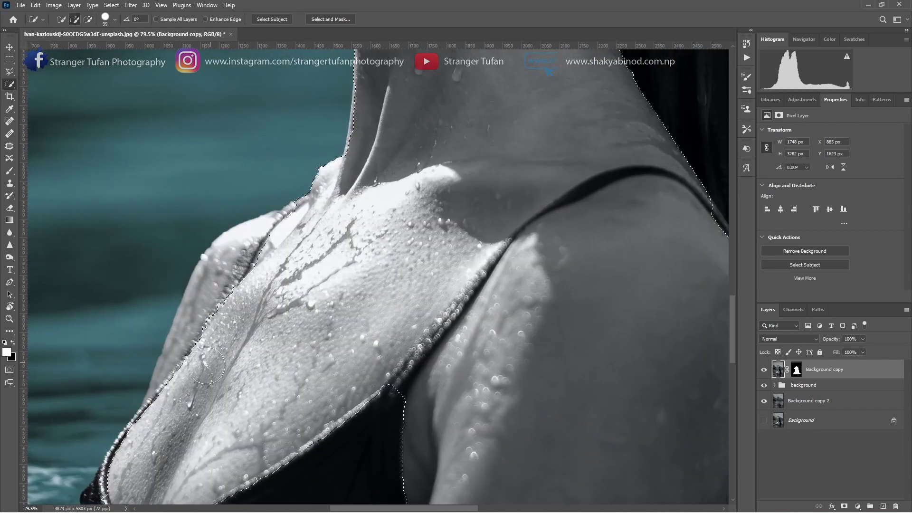
{"action": "left_click_drag", "start_coordinate": [167, 387], "coordinate": [161, 386]}
{"action": "left_click_drag", "start_coordinate": [236, 247], "coordinate": [237, 246]}
Reduce the selection brush to about 13 px and extend the selection down the far arm's narrow lower part beside the chest
{"action": "scroll", "coordinate": [182, 328], "scroll_direction": "up", "scroll_amount": 10}
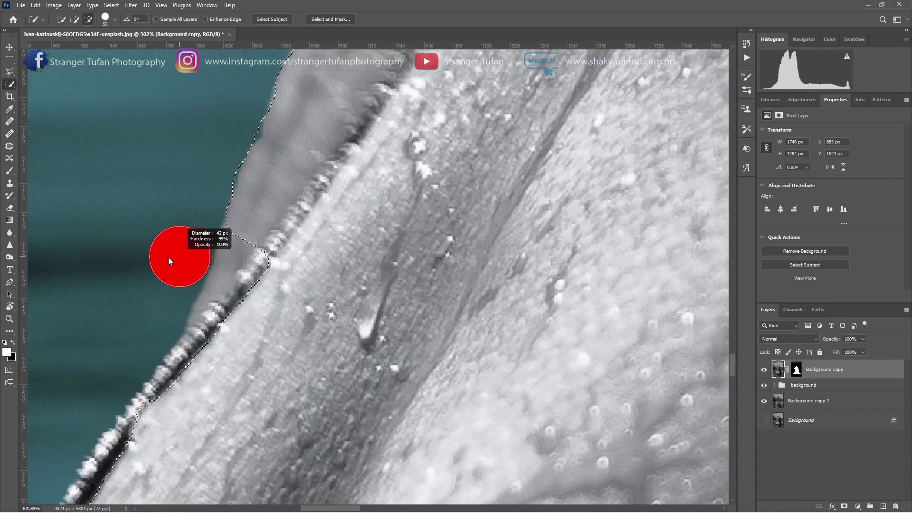
{"action": "left_click_drag", "start_coordinate": [170, 261], "coordinate": [145, 261]}
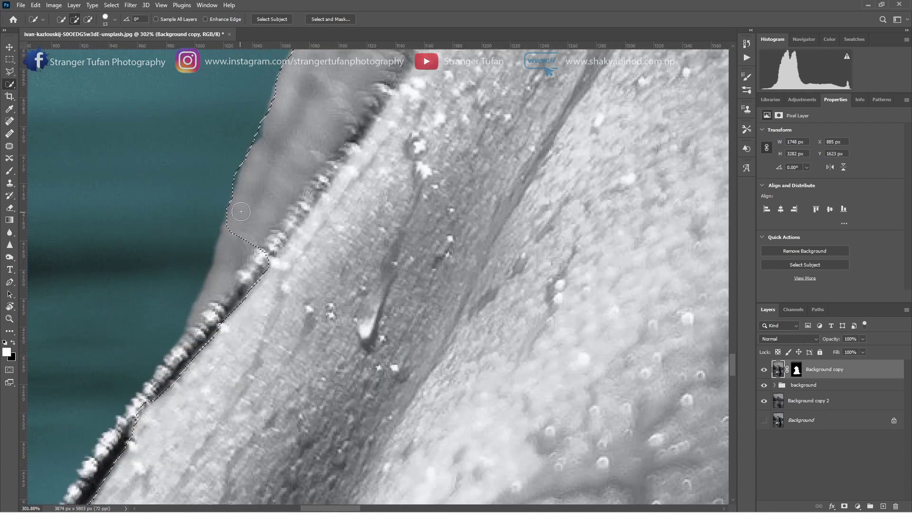
{"action": "mouse_move", "coordinate": [241, 211]}
{"action": "left_mouse_down"}
{"action": "mouse_move", "coordinate": [202, 311]}
{"action": "mouse_move", "coordinate": [209, 314]}
{"action": "mouse_move", "coordinate": [198, 317]}
{"action": "left_mouse_up"}
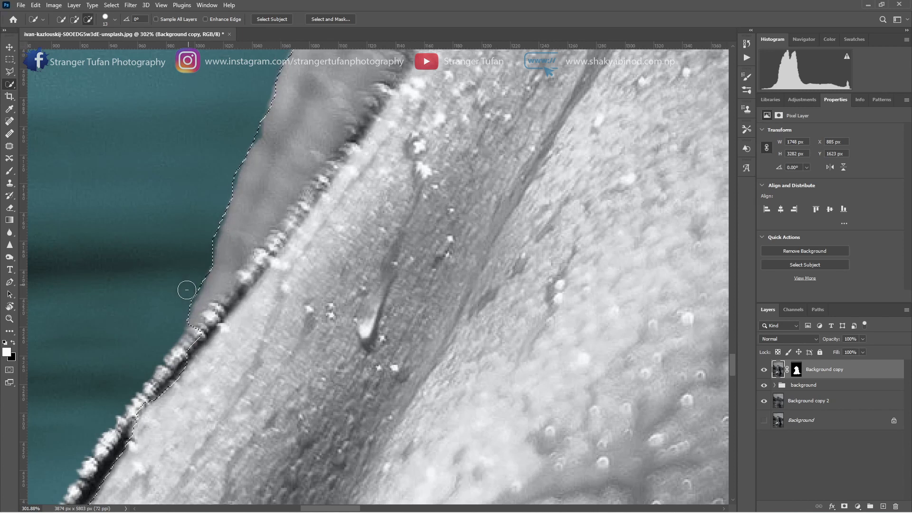
Refine the skin selection along the top of the far shoulder and add the bright front edge of the neck
{"action": "scroll", "coordinate": [326, 224], "scroll_direction": "down", "scroll_amount": 4}
{"action": "scroll", "coordinate": [326, 223], "scroll_direction": "down", "scroll_amount": 3}
{"action": "scroll", "coordinate": [552, 214], "scroll_direction": "up", "scroll_amount": 5}
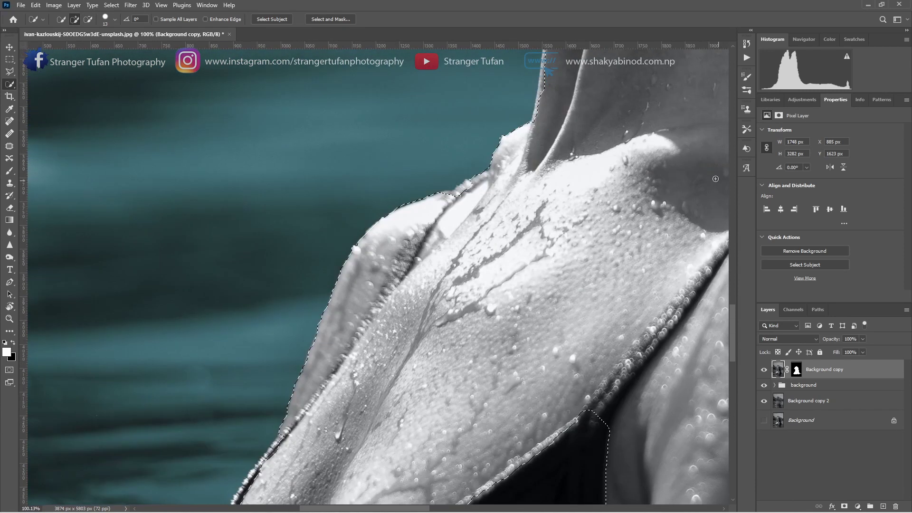
{"action": "scroll", "coordinate": [552, 214], "scroll_direction": "up", "scroll_amount": 3}
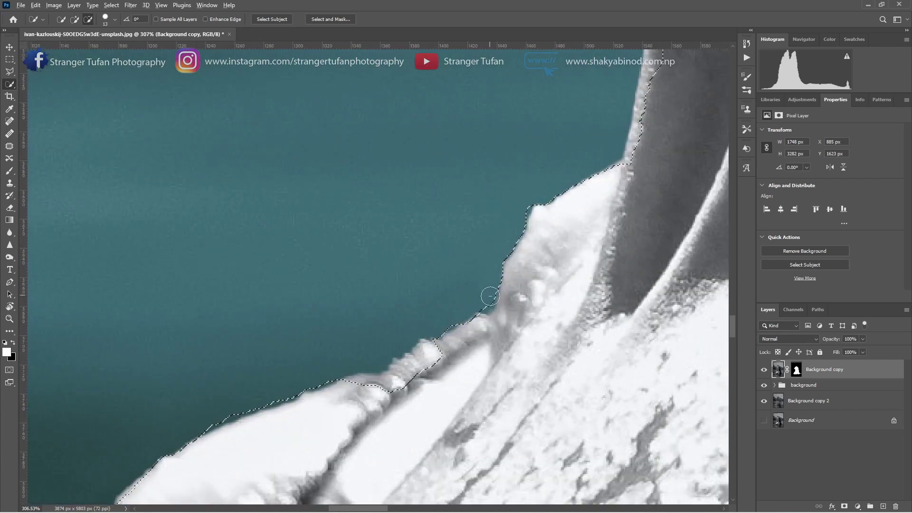
{"action": "scroll", "coordinate": [482, 272], "scroll_direction": "up", "scroll_amount": 1}
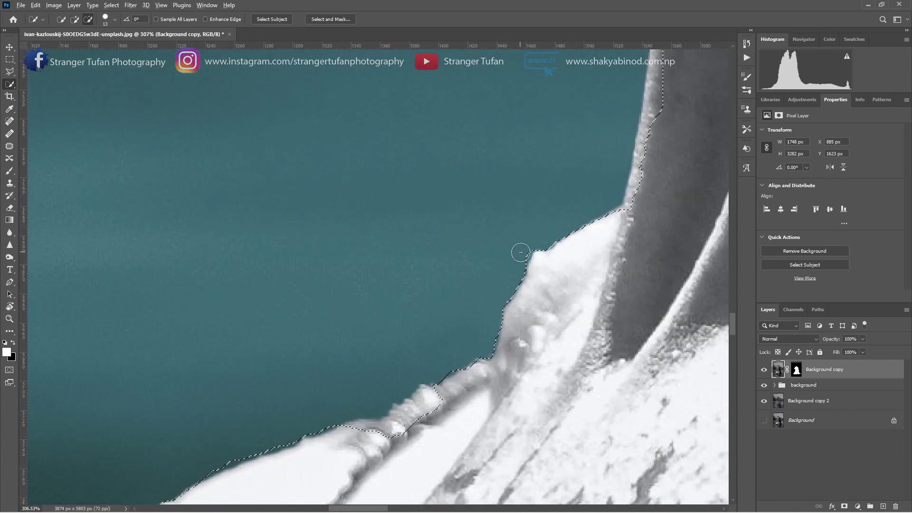
{"action": "scroll", "coordinate": [698, 209], "scroll_direction": "up", "scroll_amount": 3}
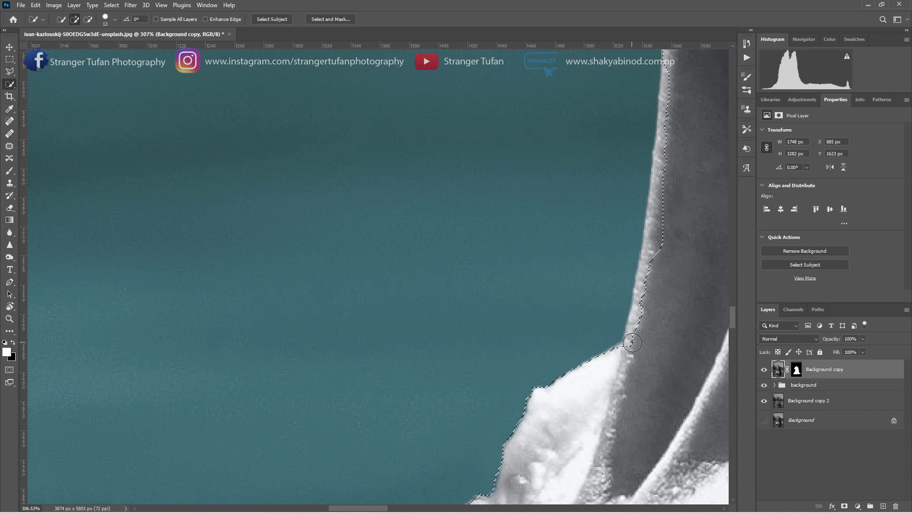
{"action": "left_click_drag", "start_coordinate": [631, 342], "coordinate": [654, 267]}
{"action": "scroll", "coordinate": [675, 229], "scroll_direction": "up", "scroll_amount": 2}
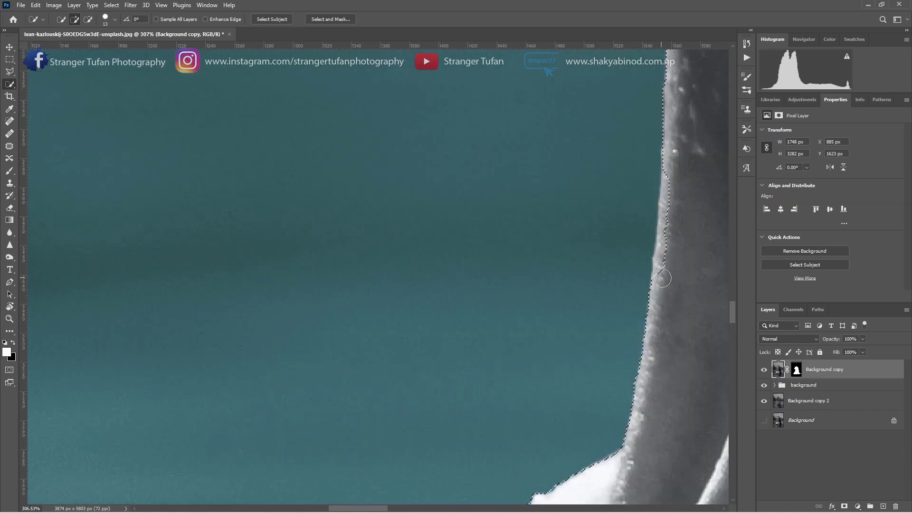
{"action": "scroll", "coordinate": [665, 300], "scroll_direction": "up", "scroll_amount": 3}
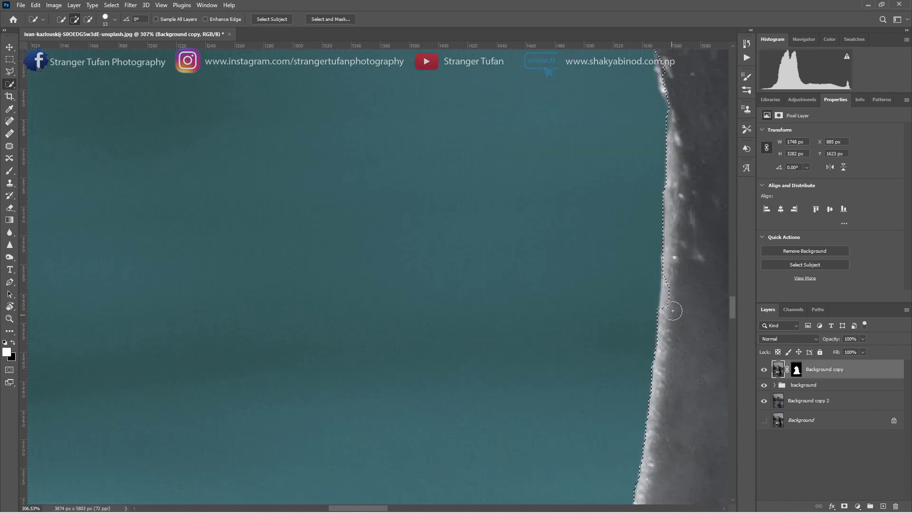
{"action": "scroll", "coordinate": [678, 268], "scroll_direction": "up", "scroll_amount": 3}
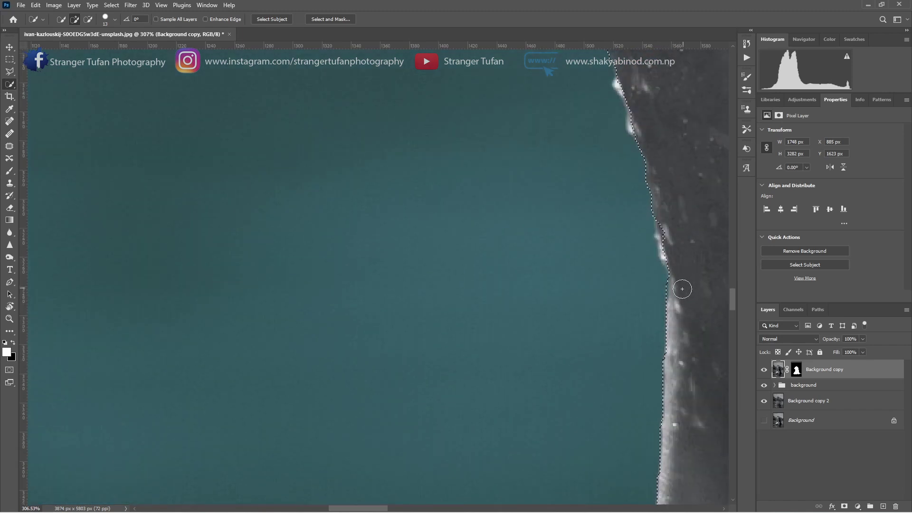
Refine the skin selection along the throat and add the missing edge where the chin meets the neck
{"action": "scroll", "coordinate": [688, 285], "scroll_direction": "down", "scroll_amount": 3}
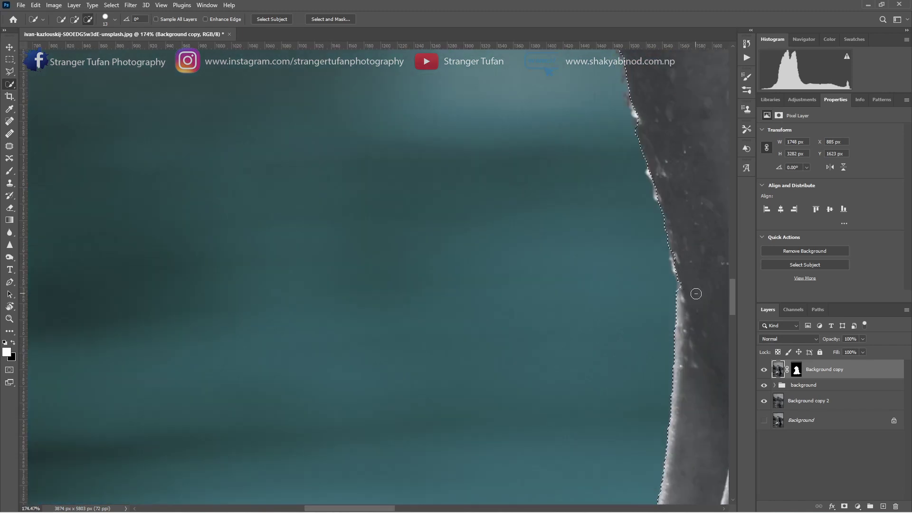
{"action": "scroll", "coordinate": [696, 294], "scroll_direction": "down", "scroll_amount": 2}
{"action": "scroll", "coordinate": [689, 289], "scroll_direction": "up", "scroll_amount": 3}
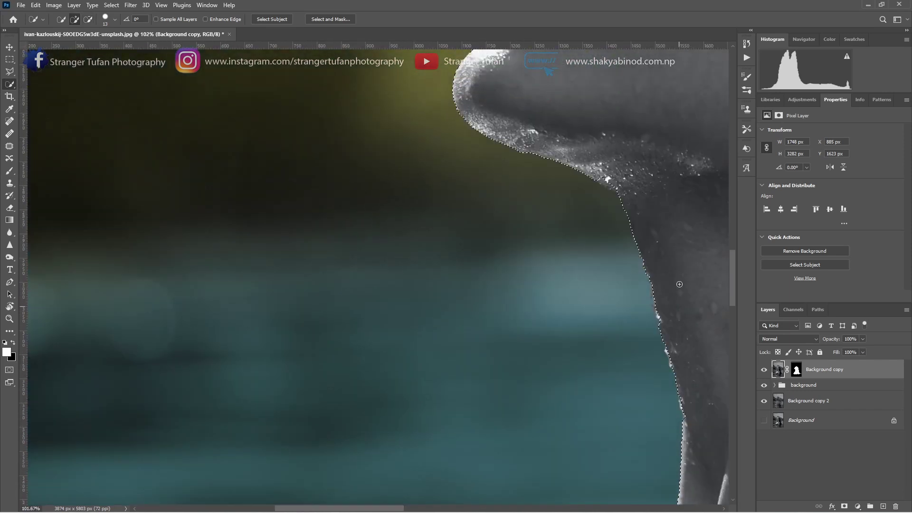
{"action": "scroll", "coordinate": [679, 284], "scroll_direction": "down", "scroll_amount": 1}
{"action": "scroll", "coordinate": [567, 183], "scroll_direction": "up", "scroll_amount": 4}
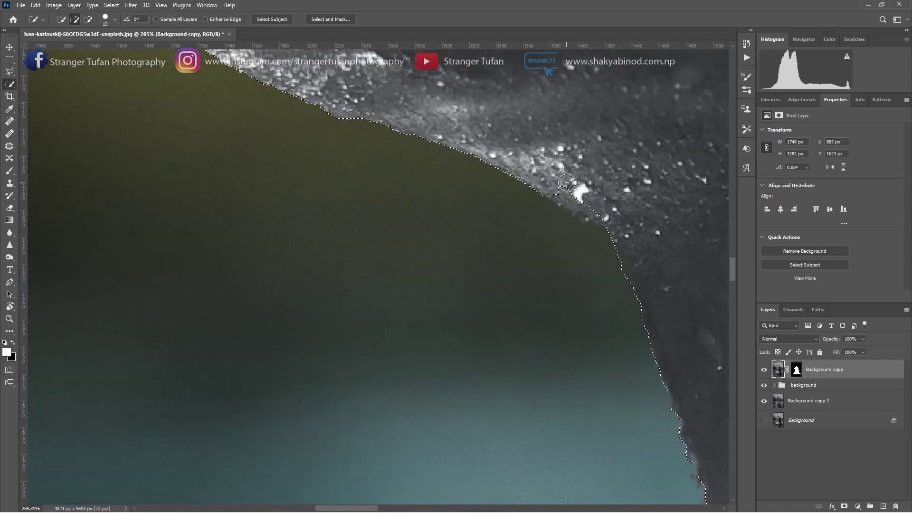
{"action": "left_click_drag", "start_coordinate": [558, 187], "coordinate": [596, 206]}
Add the lower lip and the small gap beneath it to the skin selection
{"action": "scroll", "coordinate": [585, 204], "scroll_direction": "down", "scroll_amount": 4}
{"action": "scroll", "coordinate": [484, 220], "scroll_direction": "up", "scroll_amount": 3}
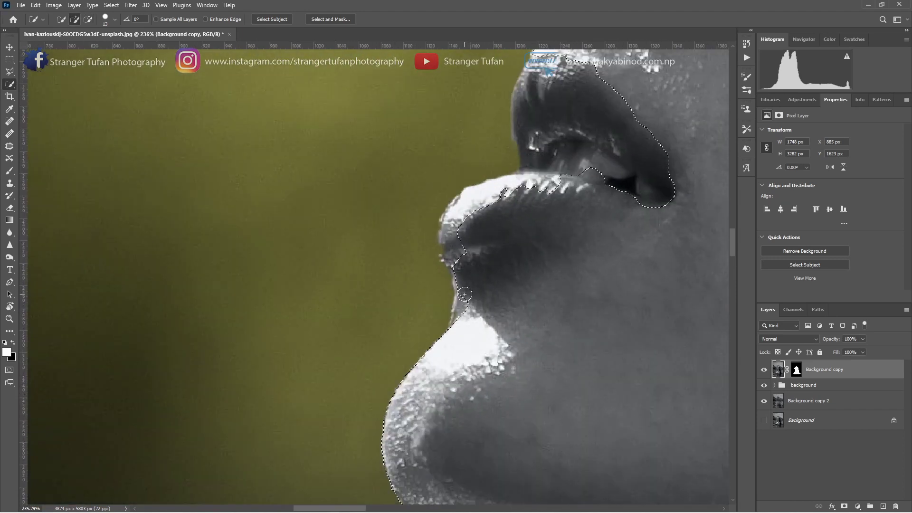
{"action": "mouse_move", "coordinate": [464, 295]}
{"action": "left_mouse_down"}
{"action": "mouse_move", "coordinate": [462, 316]}
{"action": "mouse_move", "coordinate": [465, 276]}
{"action": "mouse_move", "coordinate": [447, 236]}
{"action": "mouse_move", "coordinate": [464, 207]}
{"action": "mouse_move", "coordinate": [514, 207]}
{"action": "mouse_move", "coordinate": [505, 190]}
{"action": "mouse_move", "coordinate": [593, 172]}
{"action": "left_mouse_up"}
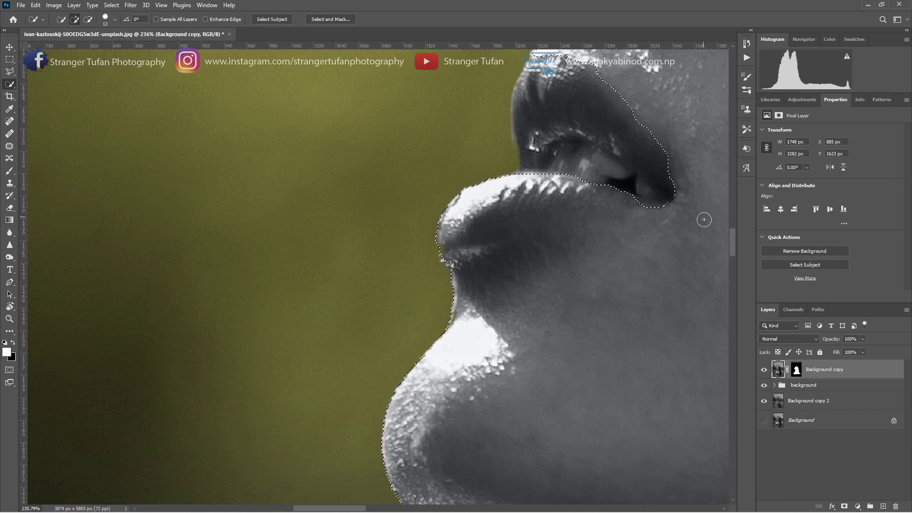
Add the upper lip and the mouth opening to the selection, trimming the background spill in front of the lips
{"action": "scroll", "coordinate": [695, 244], "scroll_direction": "up", "scroll_amount": 3}
{"action": "scroll", "coordinate": [695, 244], "scroll_direction": "up", "scroll_amount": 1}
{"action": "mouse_move", "coordinate": [668, 258]}
{"action": "left_mouse_down"}
{"action": "mouse_move", "coordinate": [674, 275]}
{"action": "mouse_move", "coordinate": [662, 264]}
{"action": "left_mouse_up"}
{"action": "left_click_drag", "start_coordinate": [634, 237], "coordinate": [602, 218]}
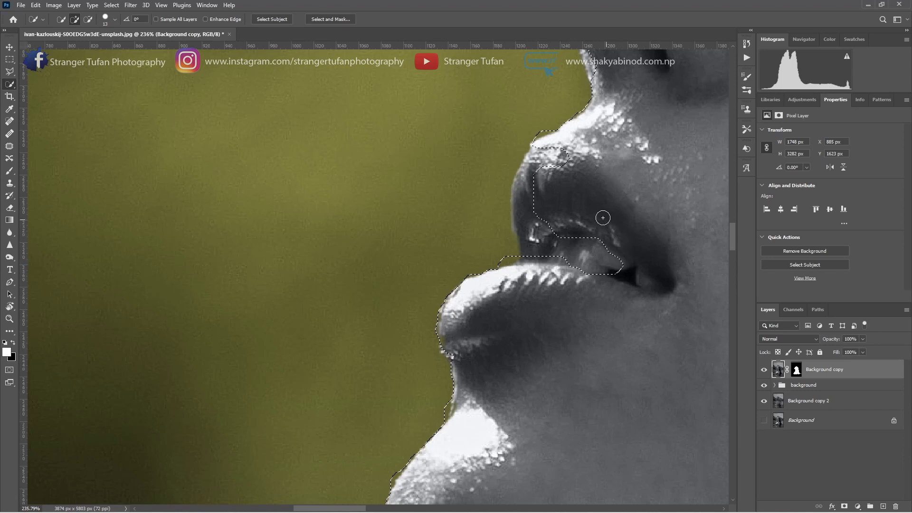
{"action": "mouse_move", "coordinate": [544, 209]}
{"action": "left_mouse_down"}
{"action": "mouse_move", "coordinate": [534, 236]}
{"action": "mouse_move", "coordinate": [523, 167]}
{"action": "mouse_move", "coordinate": [496, 238]}
{"action": "mouse_move", "coordinate": [506, 252]}
{"action": "left_mouse_up"}
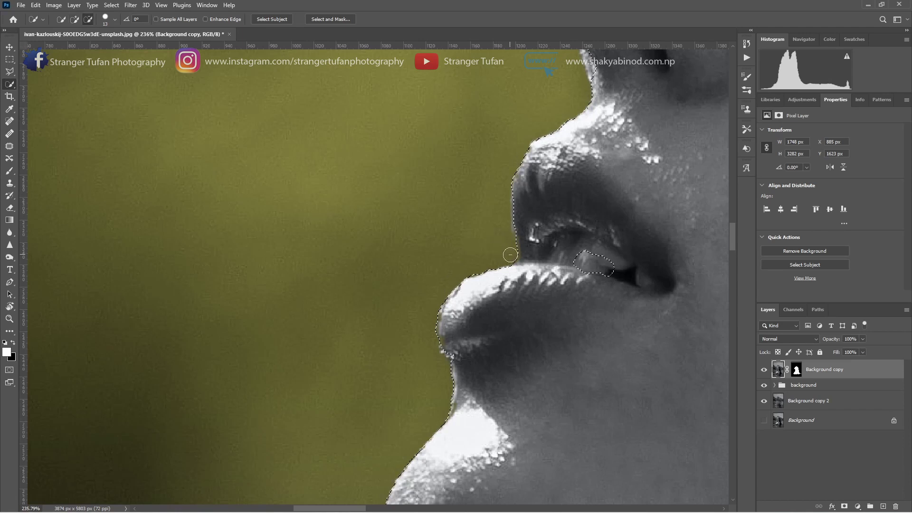
{"action": "mouse_move", "coordinate": [629, 265]}
{"action": "left_mouse_down"}
{"action": "mouse_move", "coordinate": [598, 264]}
{"action": "mouse_move", "coordinate": [643, 281]}
{"action": "left_mouse_up"}
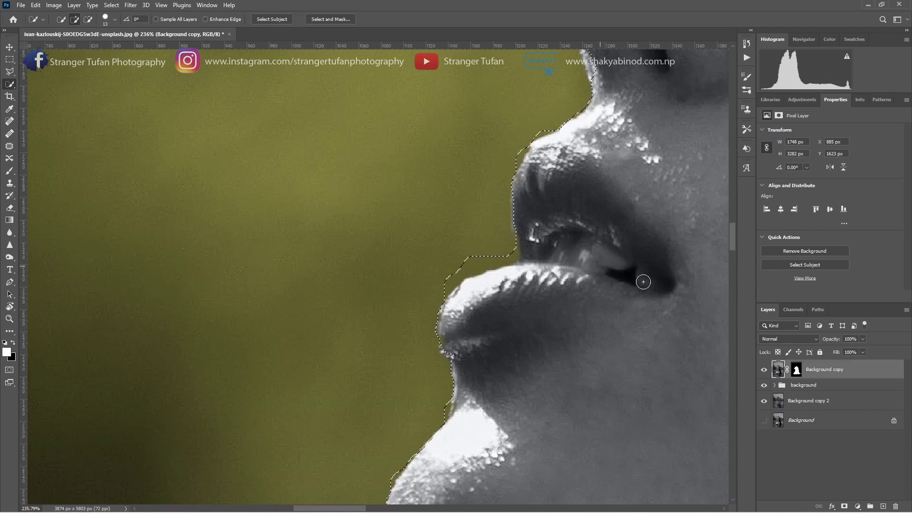
Add the far eyebrow above the nose bridge to the selection with a 15 px brush, undoing the last stroke
{"action": "scroll", "coordinate": [643, 282], "scroll_direction": "down", "scroll_amount": 5}
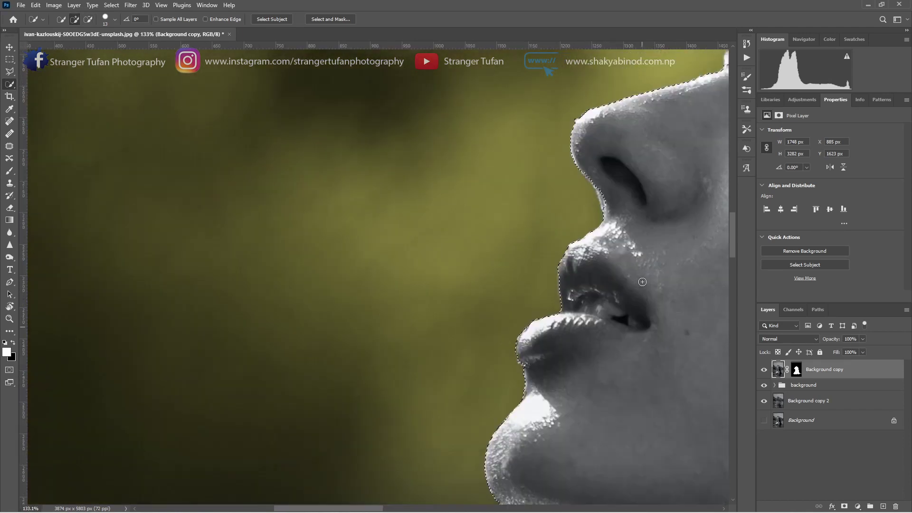
{"action": "scroll", "coordinate": [643, 282], "scroll_direction": "down", "scroll_amount": 3}
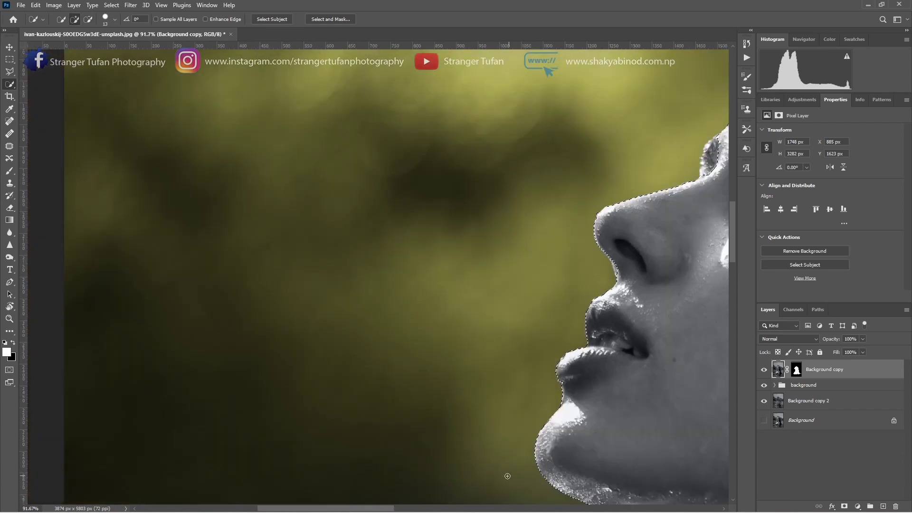
{"action": "scroll", "coordinate": [308, 273], "scroll_direction": "up", "scroll_amount": 6}
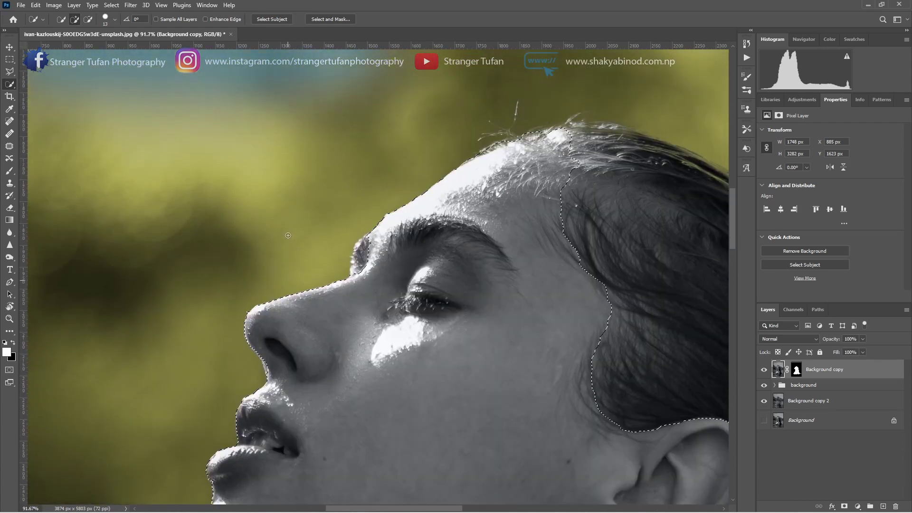
{"action": "scroll", "coordinate": [361, 313], "scroll_direction": "up", "scroll_amount": 4}
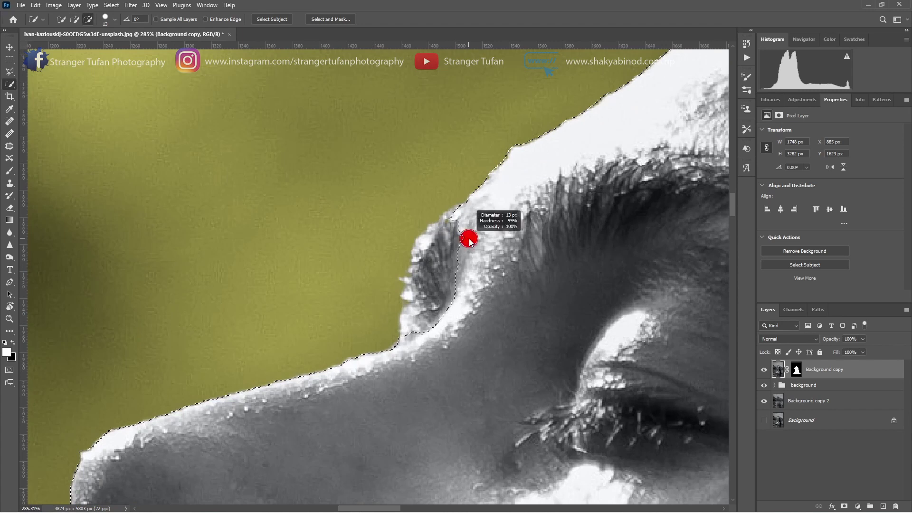
{"action": "left_click_drag", "start_coordinate": [469, 225], "coordinate": [445, 246]}
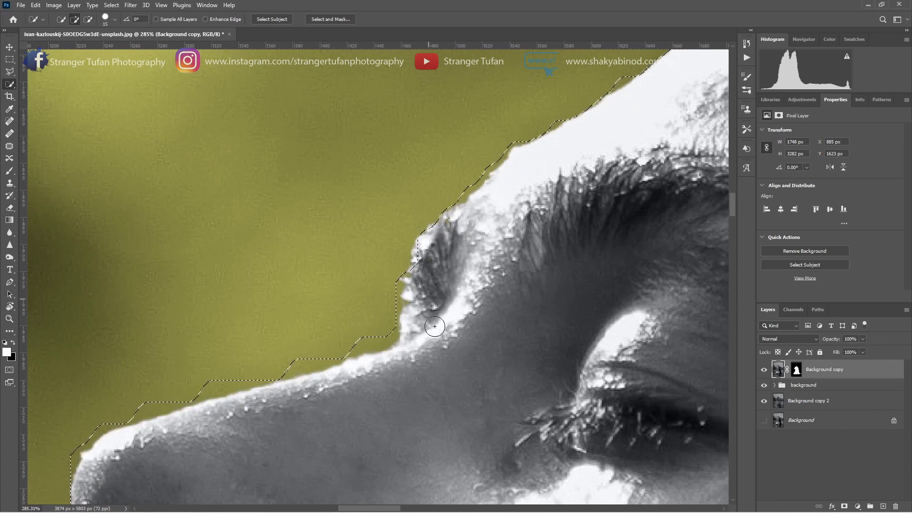
{"action": "left_click_drag", "start_coordinate": [435, 327], "coordinate": [414, 329]}
{"action": "mouse_move", "coordinate": [423, 292]}
{"action": "left_mouse_down"}
{"action": "mouse_move", "coordinate": [427, 254]}
{"action": "mouse_move", "coordinate": [448, 230]}
{"action": "left_mouse_up"}
{"action": "key", "text": "ctrl+z"}
{"action": "scroll", "coordinate": [520, 251], "scroll_direction": "down", "scroll_amount": 5}
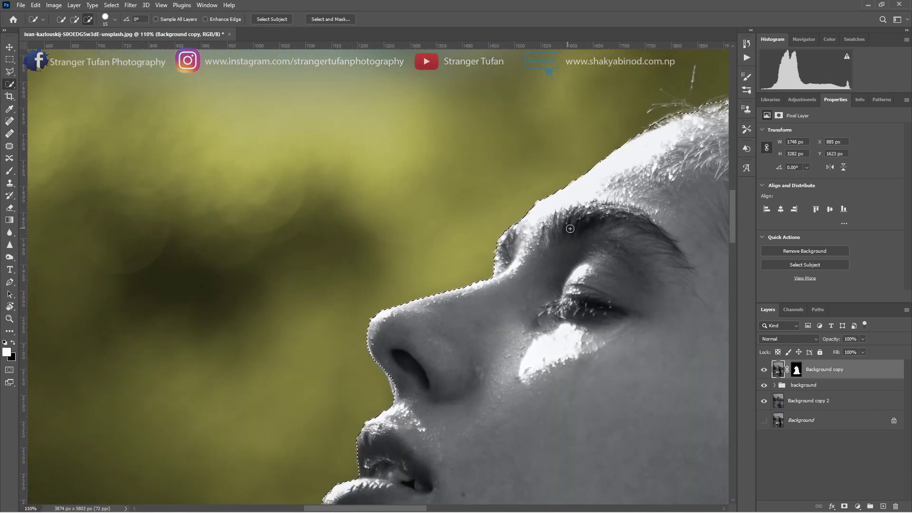
Examine the skin selection's edge along the forehead, hairline, ear, back of the neck and near shoulder
{"action": "scroll", "coordinate": [398, 502], "scroll_direction": "right", "scroll_amount": 8}
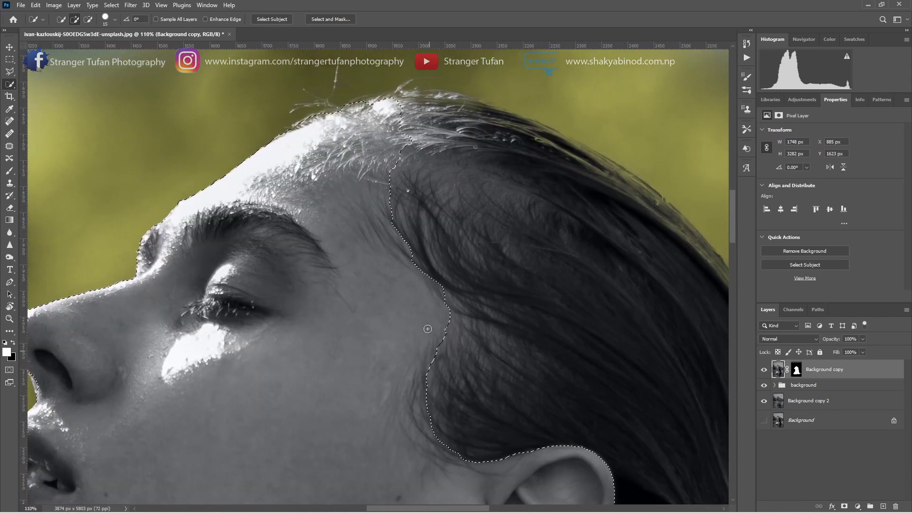
{"action": "scroll", "coordinate": [431, 296], "scroll_direction": "up", "scroll_amount": 3}
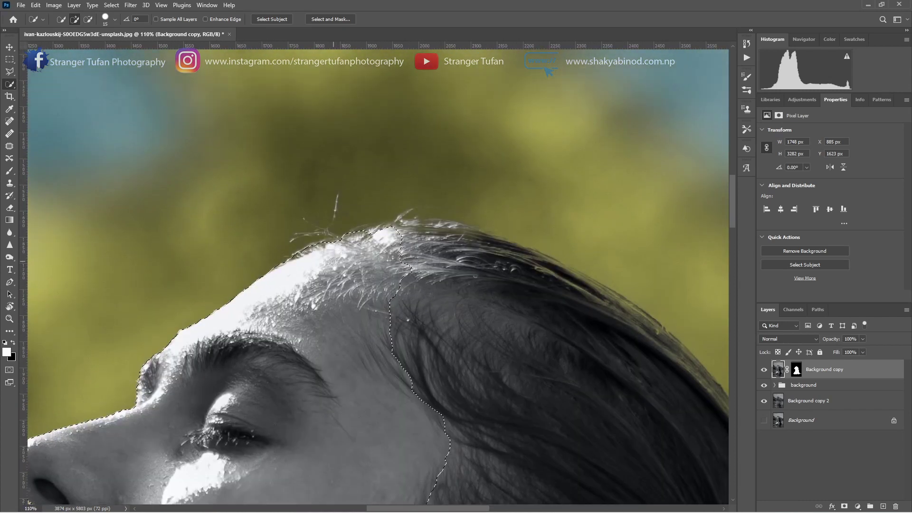
{"action": "scroll", "coordinate": [333, 261], "scroll_direction": "up", "scroll_amount": 5}
{"action": "scroll", "coordinate": [402, 248], "scroll_direction": "down", "scroll_amount": 6}
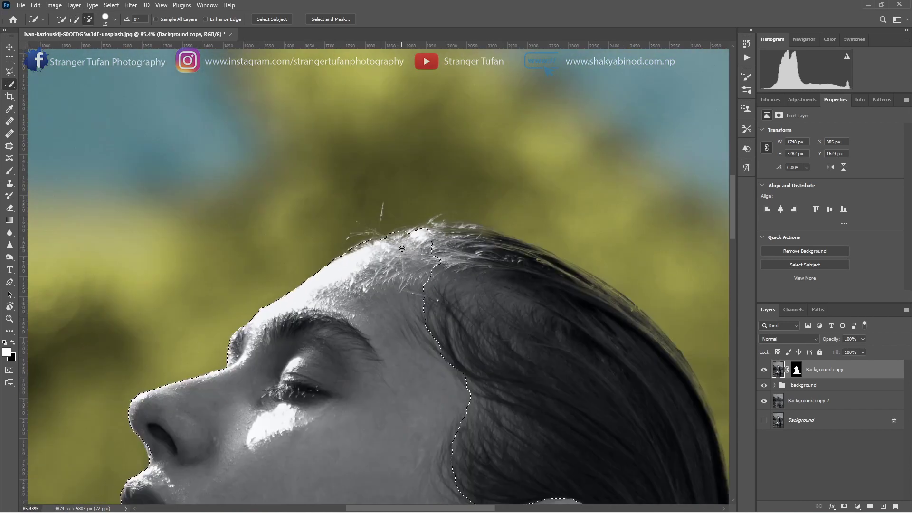
{"action": "scroll", "coordinate": [402, 249], "scroll_direction": "down", "scroll_amount": 3}
{"action": "scroll", "coordinate": [505, 271], "scroll_direction": "down", "scroll_amount": 8}
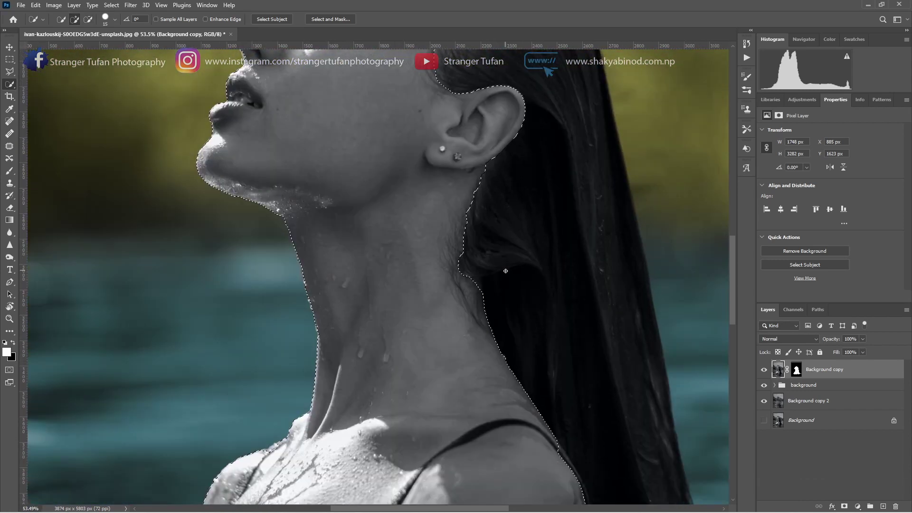
{"action": "scroll", "coordinate": [504, 250], "scroll_direction": "down", "scroll_amount": 4}
{"action": "scroll", "coordinate": [541, 304], "scroll_direction": "up", "scroll_amount": 4}
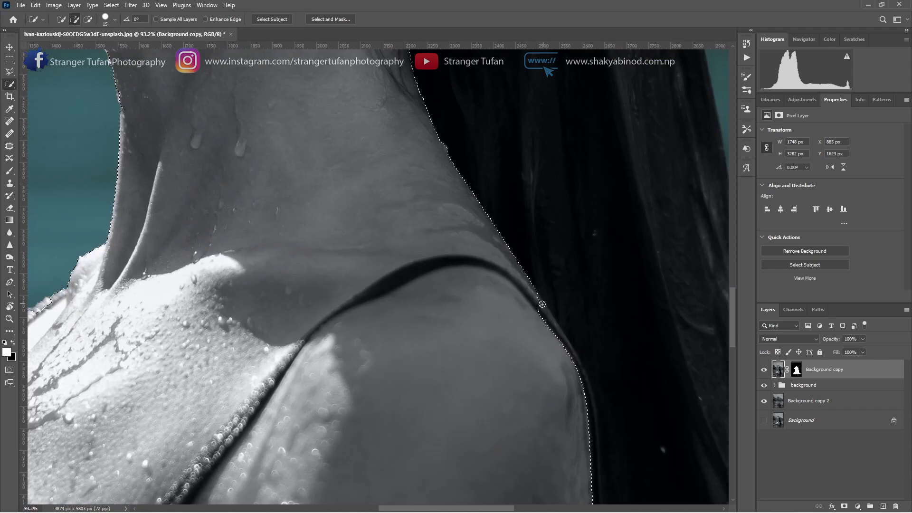
{"action": "scroll", "coordinate": [589, 321], "scroll_direction": "down", "scroll_amount": 5}
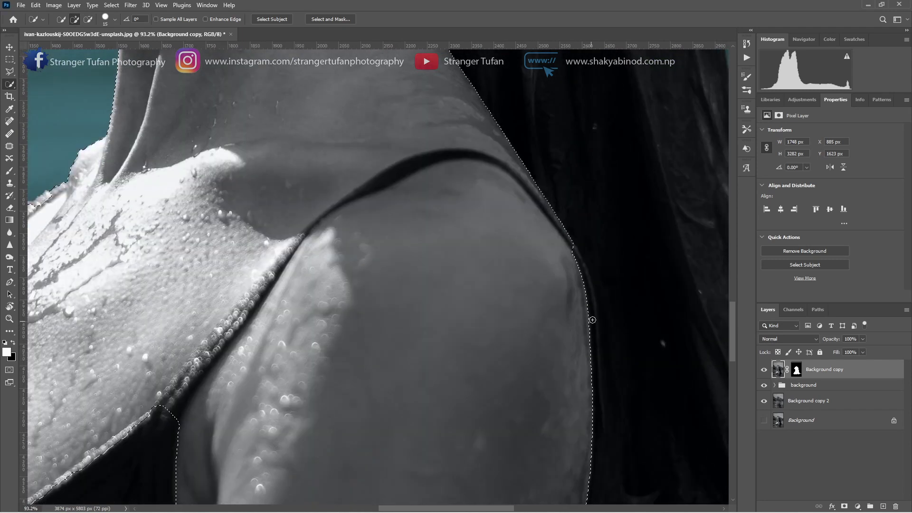
Refine the skin selection along the near arm's waterline, adding the missed arm edge and subtracting the water spill below it
{"action": "scroll", "coordinate": [615, 243], "scroll_direction": "down", "scroll_amount": 3}
{"action": "scroll", "coordinate": [615, 243], "scroll_direction": "down", "scroll_amount": 5}
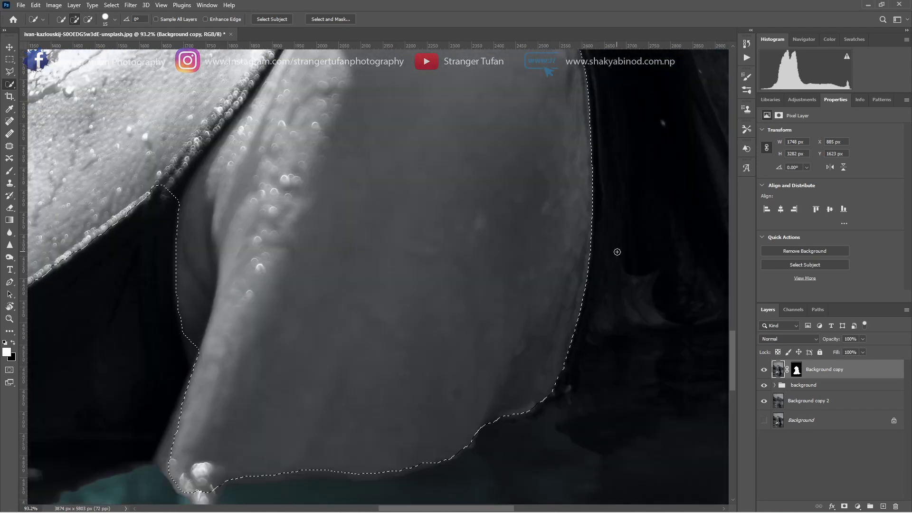
{"action": "scroll", "coordinate": [504, 316], "scroll_direction": "down", "scroll_amount": 2}
{"action": "scroll", "coordinate": [386, 301], "scroll_direction": "up", "scroll_amount": 5}
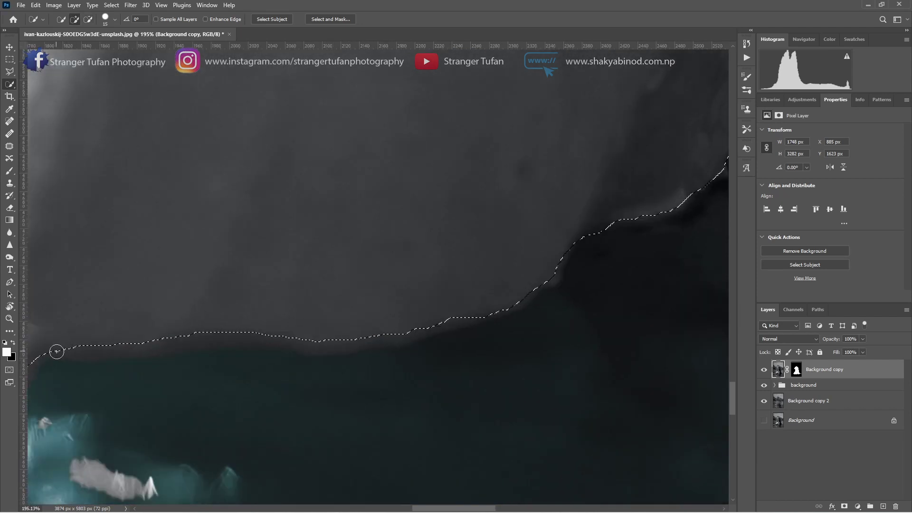
{"action": "left_click_drag", "start_coordinate": [56, 352], "coordinate": [230, 346]}
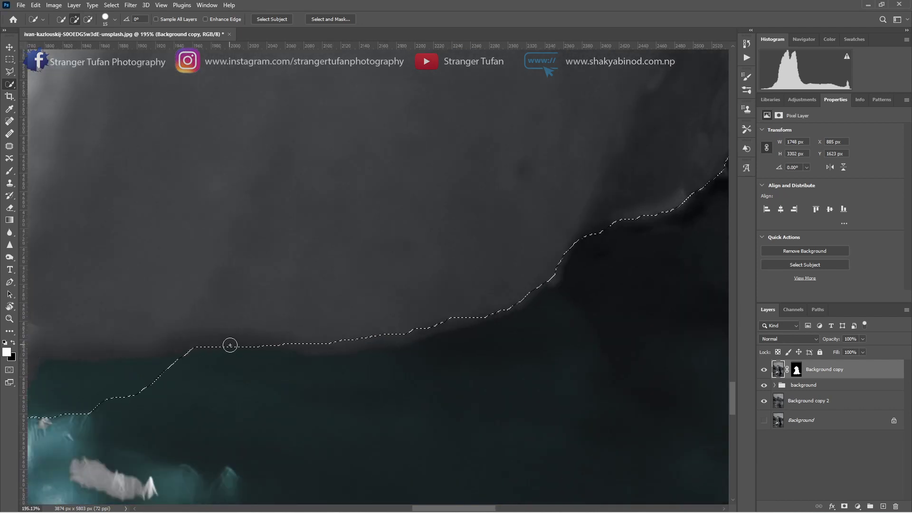
{"action": "scroll", "coordinate": [235, 347], "scroll_direction": "down", "scroll_amount": 3}
{"action": "key", "text": "alt"}
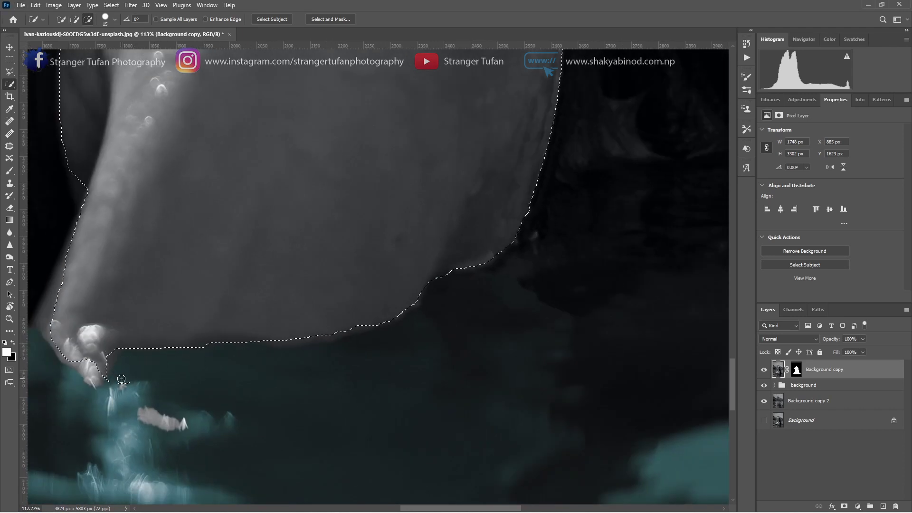
{"action": "left_click_drag", "start_coordinate": [120, 380], "coordinate": [129, 386]}
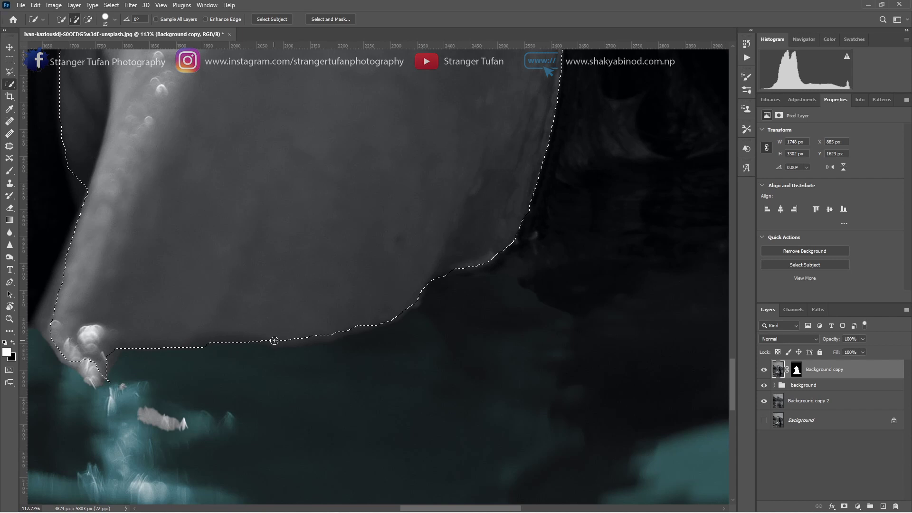
{"action": "left_click_drag", "start_coordinate": [274, 340], "coordinate": [363, 326]}
{"action": "scroll", "coordinate": [520, 290], "scroll_direction": "up", "scroll_amount": 2}
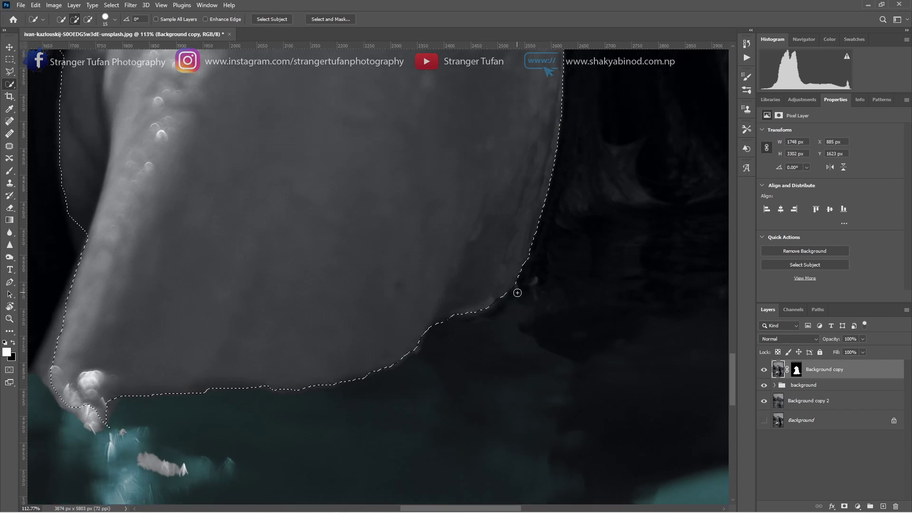
{"action": "left_click_drag", "start_coordinate": [413, 347], "coordinate": [432, 345]}
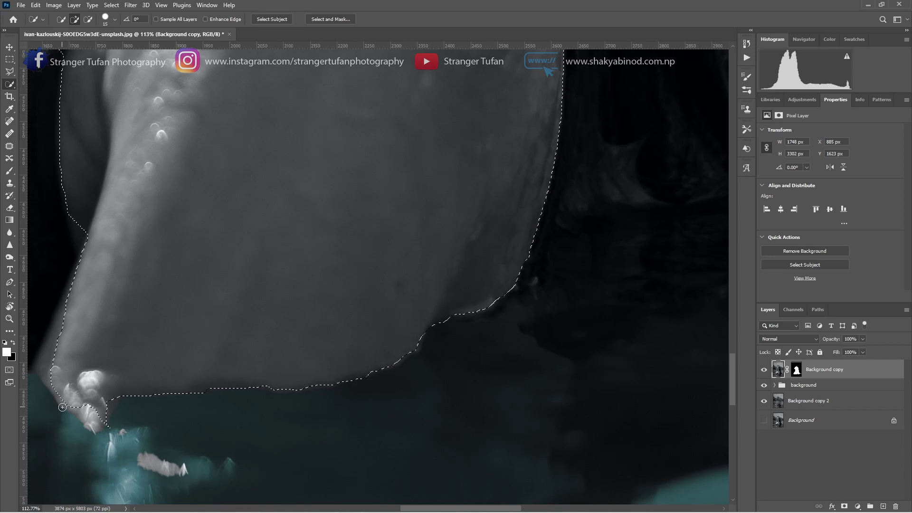
Add the inner edge and wet, droplet-covered tip of the near arm to the skin selection, trimming the adjoining water
{"action": "left_click_drag", "start_coordinate": [62, 332], "coordinate": [57, 332]}
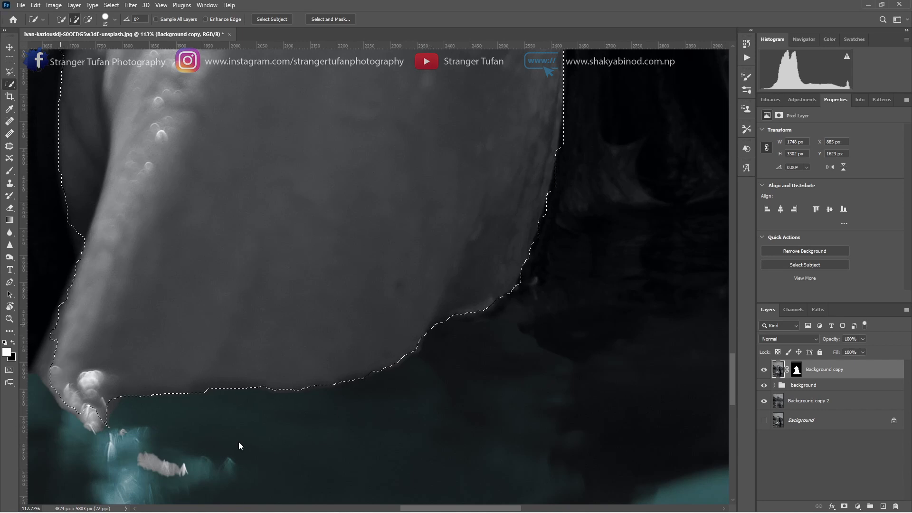
{"action": "left_click_drag", "start_coordinate": [444, 508], "coordinate": [411, 508]}
{"action": "scroll", "coordinate": [250, 313], "scroll_direction": "down", "scroll_amount": 2}
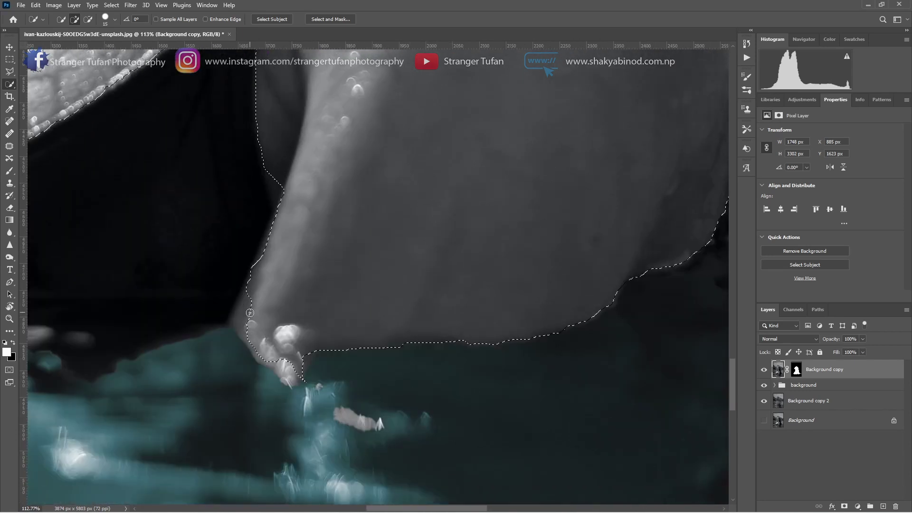
{"action": "left_click_drag", "start_coordinate": [248, 295], "coordinate": [242, 305]}
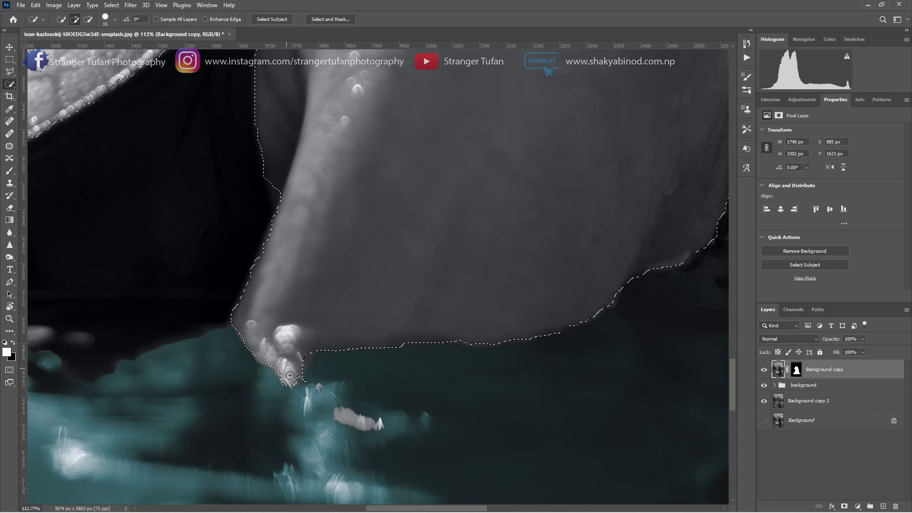
{"action": "left_click_drag", "start_coordinate": [290, 375], "coordinate": [318, 394]}
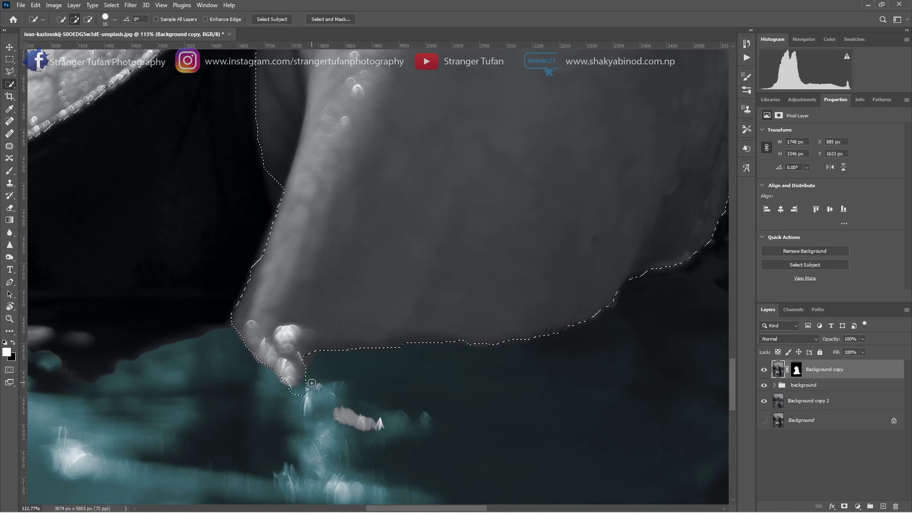
{"action": "left_click", "coordinate": [311, 383], "text": "alt"}
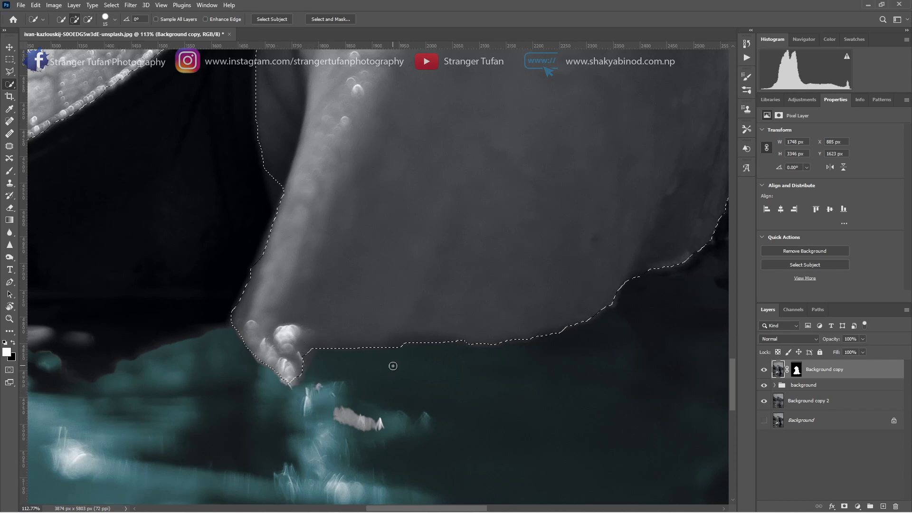
{"action": "mouse_move", "coordinate": [514, 261]}
{"action": "left_mouse_down"}
{"action": "mouse_move", "coordinate": [273, 306]}
{"action": "mouse_move", "coordinate": [417, 401]}
{"action": "mouse_move", "coordinate": [535, 235]}
{"action": "left_mouse_up"}
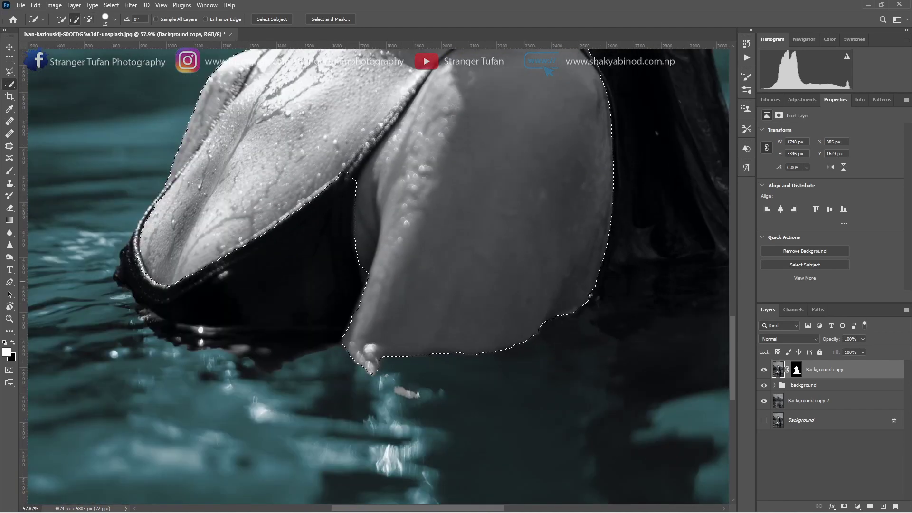
Create a Hue/Saturation adjustment layer from the skin selection and rename it "skin color"
{"action": "left_click", "coordinate": [857, 506]}
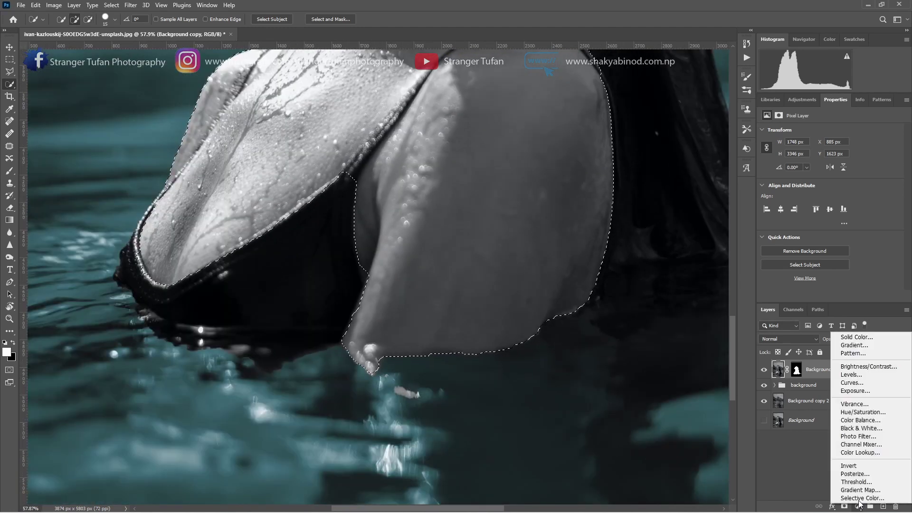
{"action": "left_click", "coordinate": [862, 412]}
{"action": "double_click", "coordinate": [824, 371]}
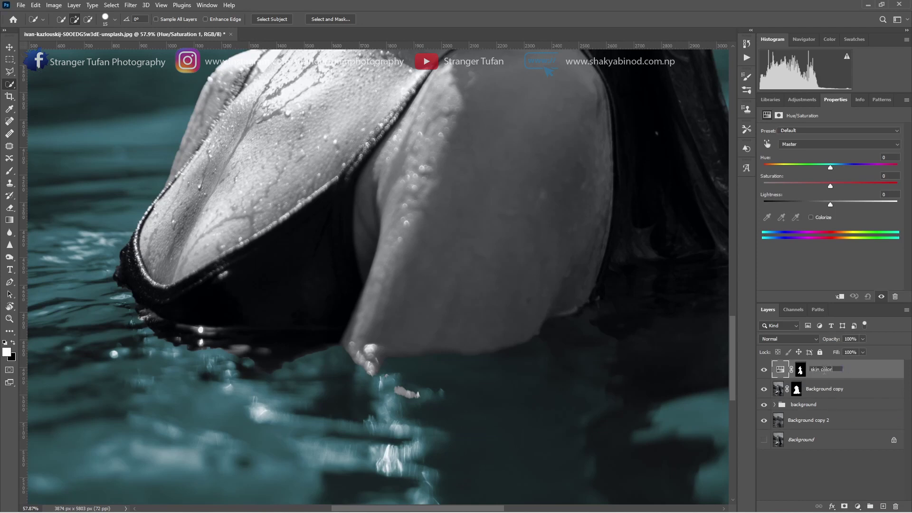
{"action": "key", "text": "Return"}
Colorize the masked skin through the Hue/Saturation adjustment with a hue of 38
{"action": "key", "text": "ctrl+0"}
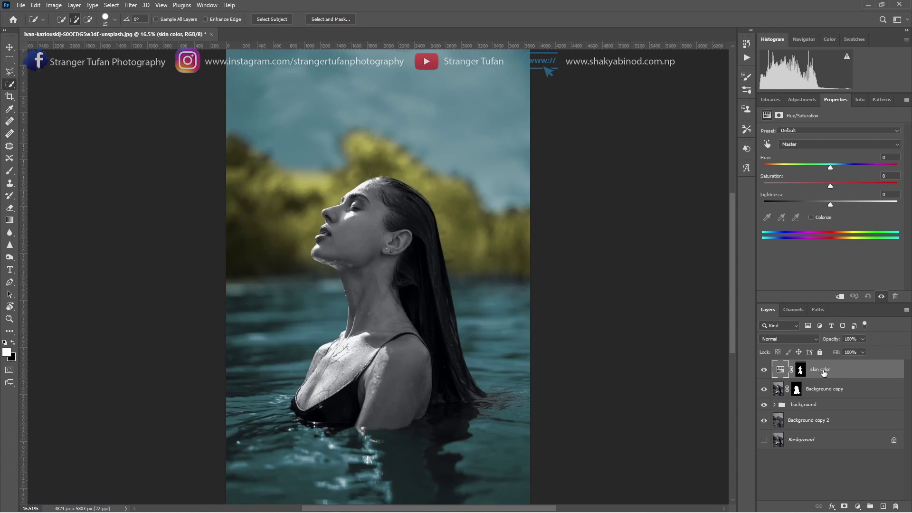
{"action": "left_click", "coordinate": [811, 218]}
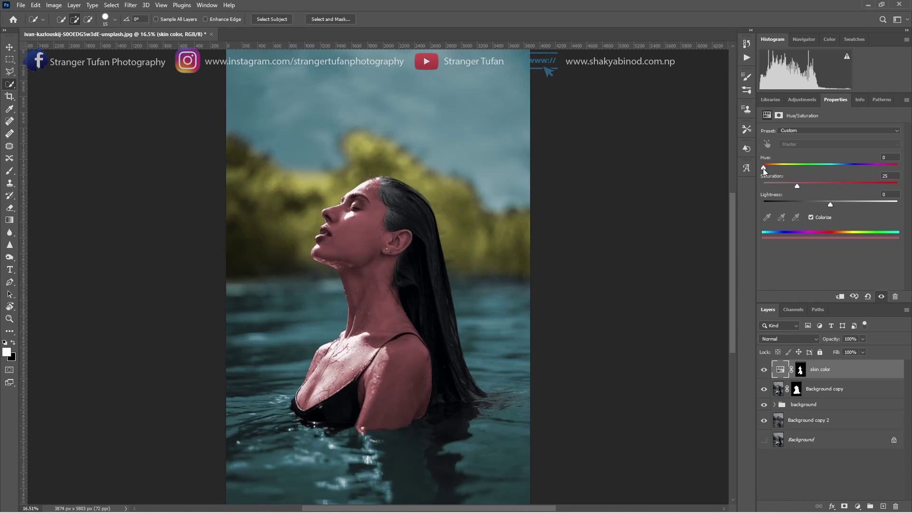
{"action": "left_click_drag", "start_coordinate": [765, 167], "coordinate": [778, 170]}
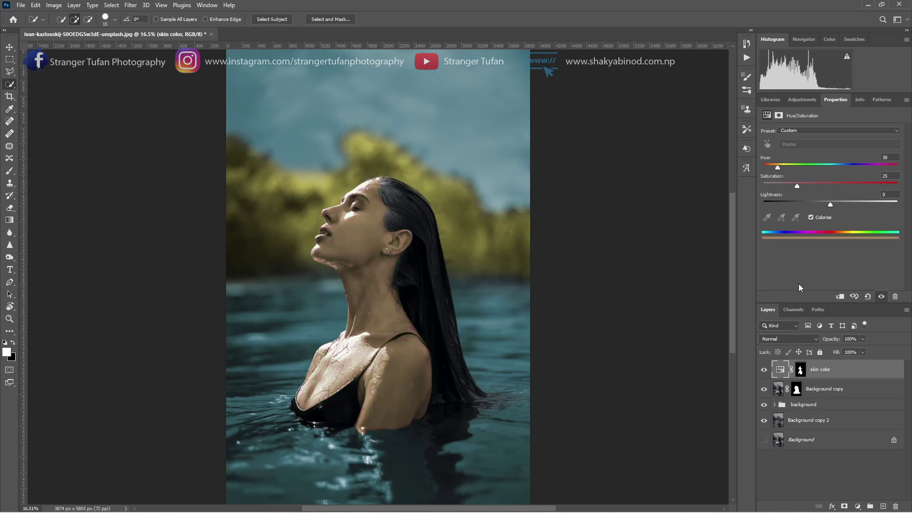
Set the skin color layer's blend mode to Lighten, raise its lightness to +14, and fine-tune the hue and lightness
{"action": "left_click", "coordinate": [798, 338]}
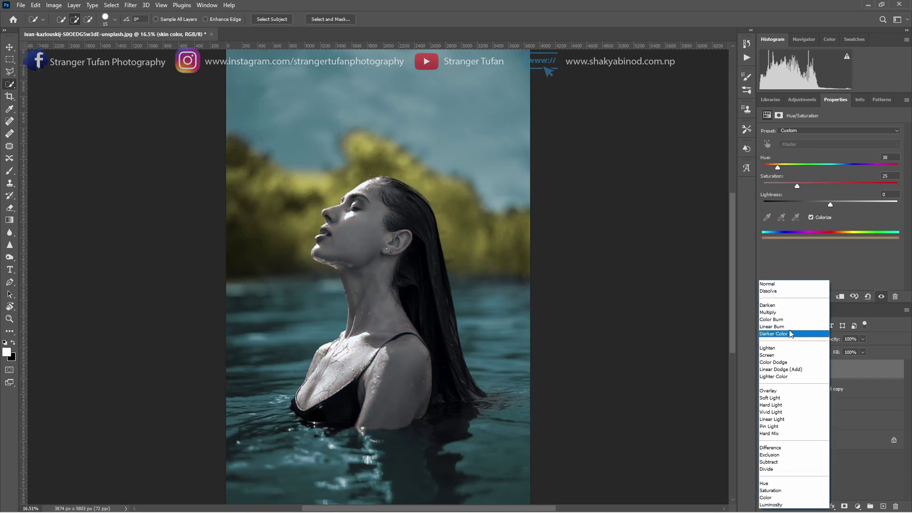
{"action": "left_click", "coordinate": [770, 349]}
{"action": "mouse_move", "coordinate": [831, 205]}
{"action": "left_mouse_down"}
{"action": "mouse_move", "coordinate": [851, 206]}
{"action": "mouse_move", "coordinate": [840, 205]}
{"action": "left_mouse_up"}
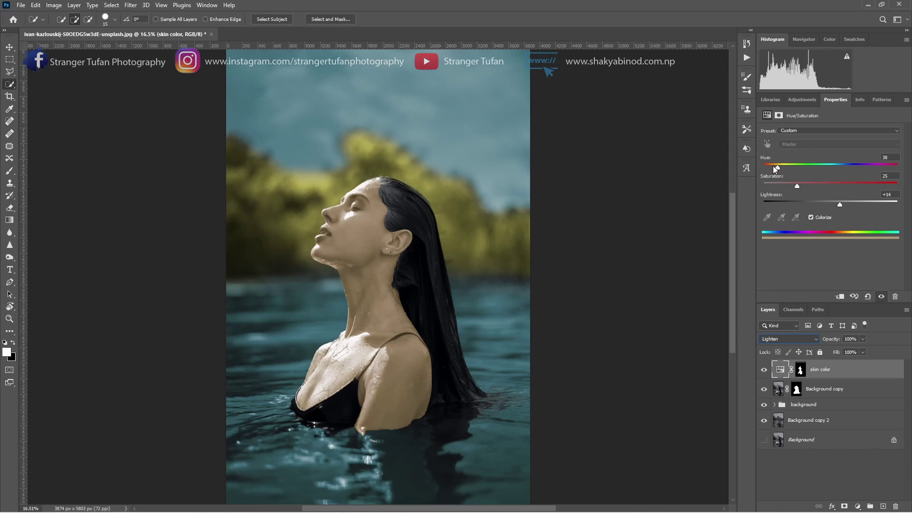
{"action": "left_click_drag", "start_coordinate": [777, 167], "coordinate": [839, 205]}
Compare the photo with and without the skin color layer, and feather that layer's mask by 9.9 px
{"action": "left_click", "coordinate": [764, 372]}
{"action": "left_click", "coordinate": [765, 373]}
{"action": "left_click", "coordinate": [801, 370]}
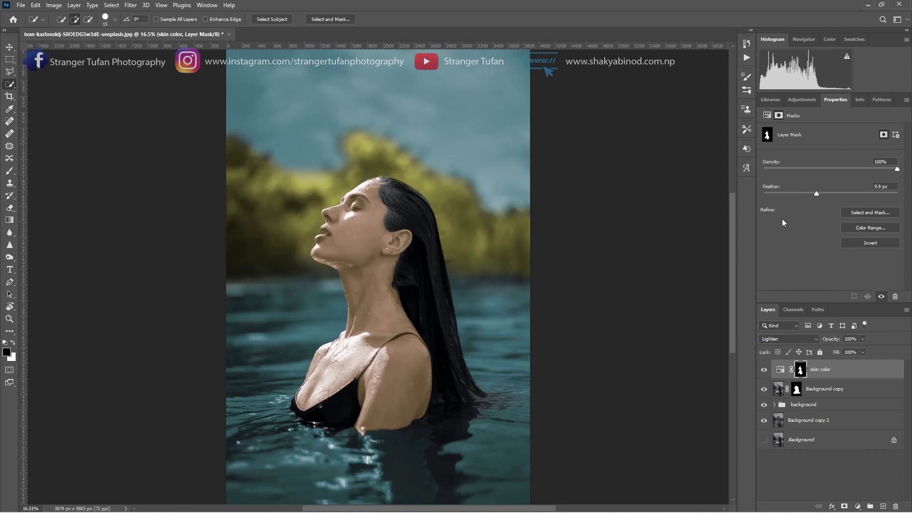
Paint white with a 163 px Soft Round brush on the skin color mask along the temple hairline, undoing the first stroke
{"action": "scroll", "coordinate": [445, 216], "scroll_direction": "up", "scroll_amount": 6}
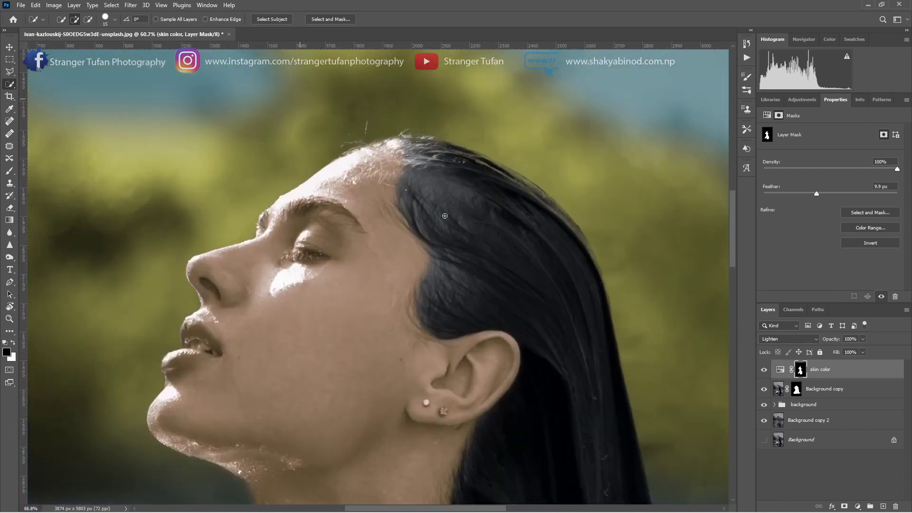
{"action": "key", "text": "b"}
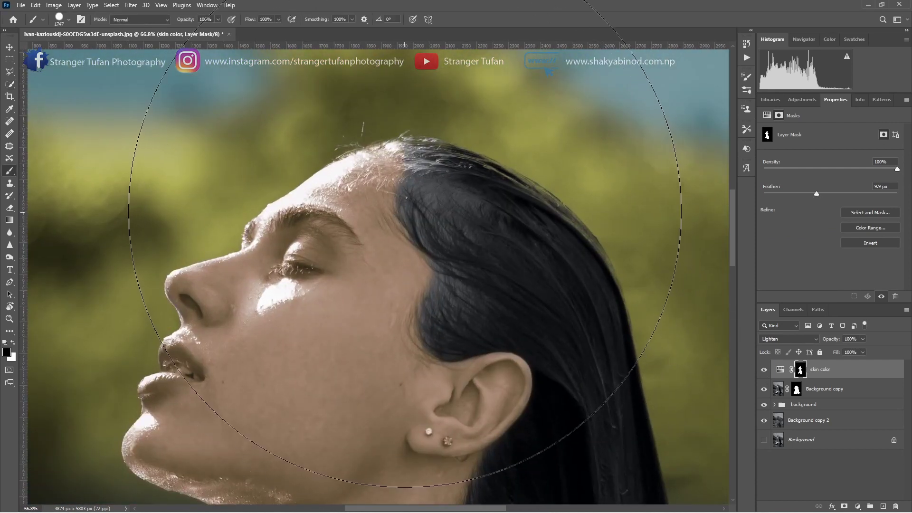
{"action": "mouse_move", "coordinate": [427, 224]}
{"action": "left_mouse_down"}
{"action": "mouse_move", "coordinate": [403, 281]}
{"action": "mouse_move", "coordinate": [415, 230]}
{"action": "mouse_move", "coordinate": [407, 228]}
{"action": "left_mouse_up"}
{"action": "right_click", "coordinate": [407, 229]}
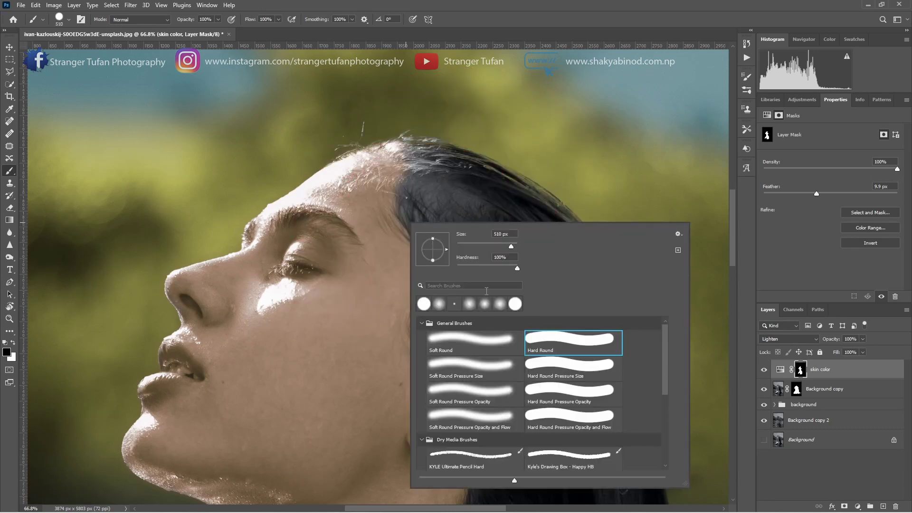
{"action": "double_click", "coordinate": [494, 341]}
{"action": "mouse_move", "coordinate": [403, 196]}
{"action": "left_mouse_down"}
{"action": "mouse_move", "coordinate": [359, 194]}
{"action": "mouse_move", "coordinate": [414, 173]}
{"action": "mouse_move", "coordinate": [428, 188]}
{"action": "mouse_move", "coordinate": [430, 170]}
{"action": "mouse_move", "coordinate": [393, 171]}
{"action": "mouse_move", "coordinate": [379, 182]}
{"action": "mouse_move", "coordinate": [430, 202]}
{"action": "mouse_move", "coordinate": [471, 193]}
{"action": "mouse_move", "coordinate": [485, 208]}
{"action": "mouse_move", "coordinate": [438, 222]}
{"action": "mouse_move", "coordinate": [422, 242]}
{"action": "mouse_move", "coordinate": [440, 294]}
{"action": "left_mouse_up"}
{"action": "key", "text": "x"}
{"action": "key", "text": "ctrl+z"}
{"action": "left_click_drag", "start_coordinate": [417, 261], "coordinate": [403, 261]}
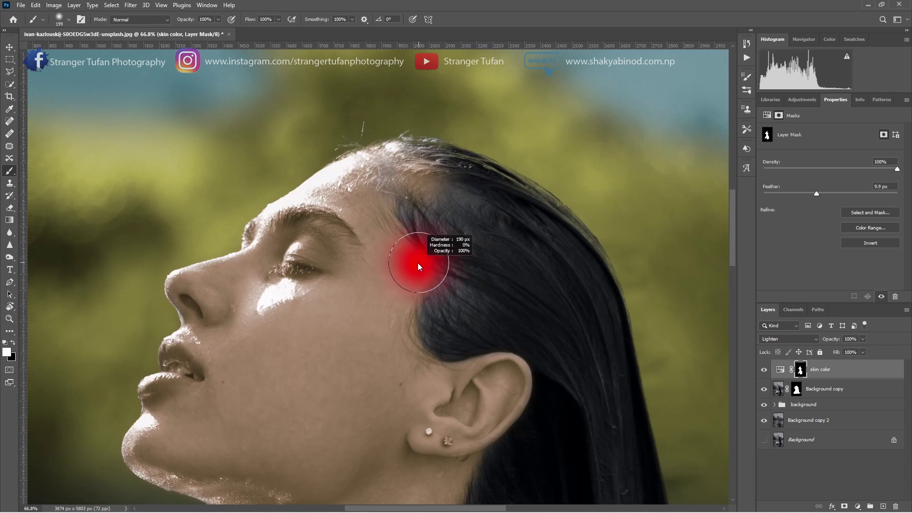
{"action": "mouse_move", "coordinate": [397, 184]}
{"action": "left_mouse_down"}
{"action": "mouse_move", "coordinate": [455, 193]}
{"action": "mouse_move", "coordinate": [492, 218]}
{"action": "mouse_move", "coordinate": [450, 199]}
{"action": "left_mouse_up"}
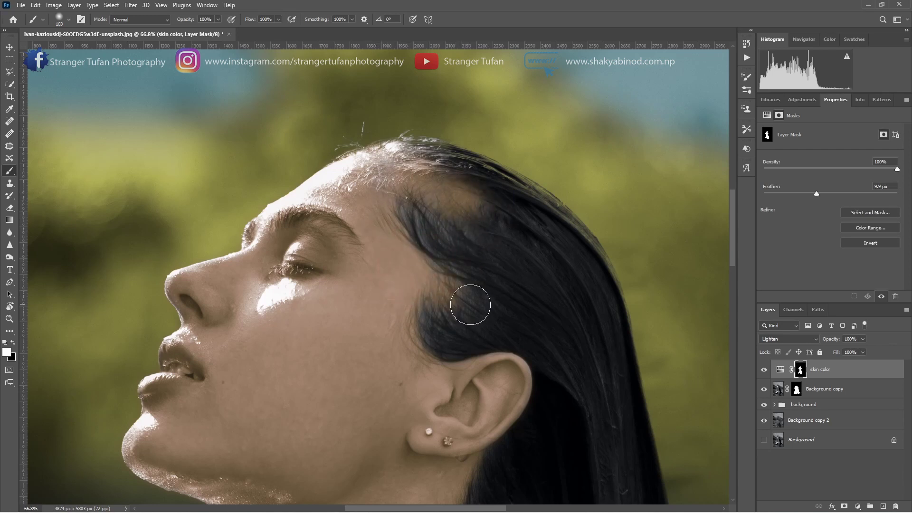
Extend the skin tint over the fine hairs between the temple and ear by painting the mask with a 205 px soft brush
{"action": "scroll", "coordinate": [465, 299], "scroll_direction": "down", "scroll_amount": 2}
{"action": "scroll", "coordinate": [428, 247], "scroll_direction": "down", "scroll_amount": 1}
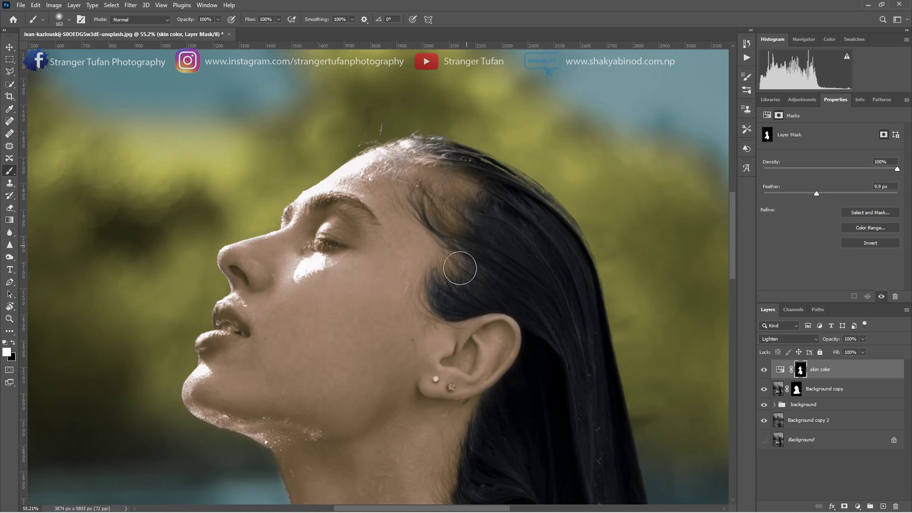
{"action": "scroll", "coordinate": [459, 265], "scroll_direction": "down", "scroll_amount": 5}
{"action": "scroll", "coordinate": [435, 285], "scroll_direction": "down", "scroll_amount": 2}
{"action": "scroll", "coordinate": [449, 283], "scroll_direction": "up", "scroll_amount": 4}
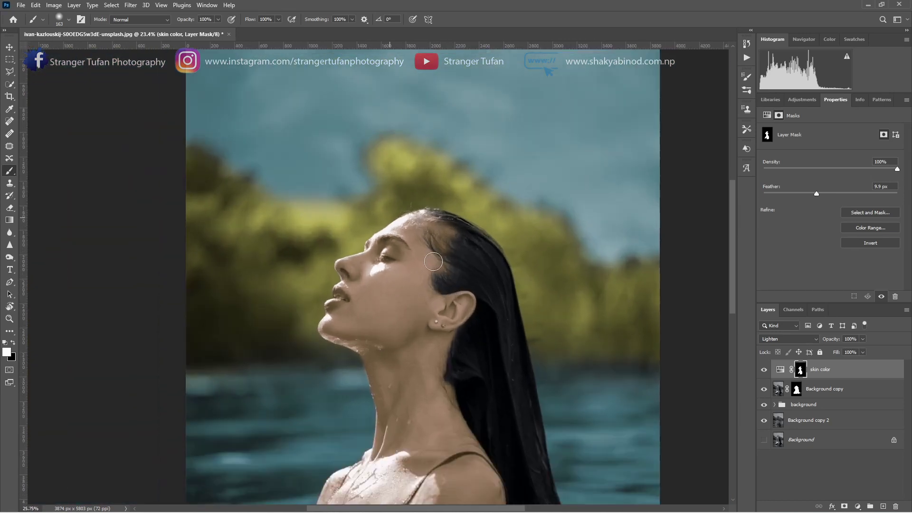
{"action": "scroll", "coordinate": [485, 244], "scroll_direction": "down", "scroll_amount": 2}
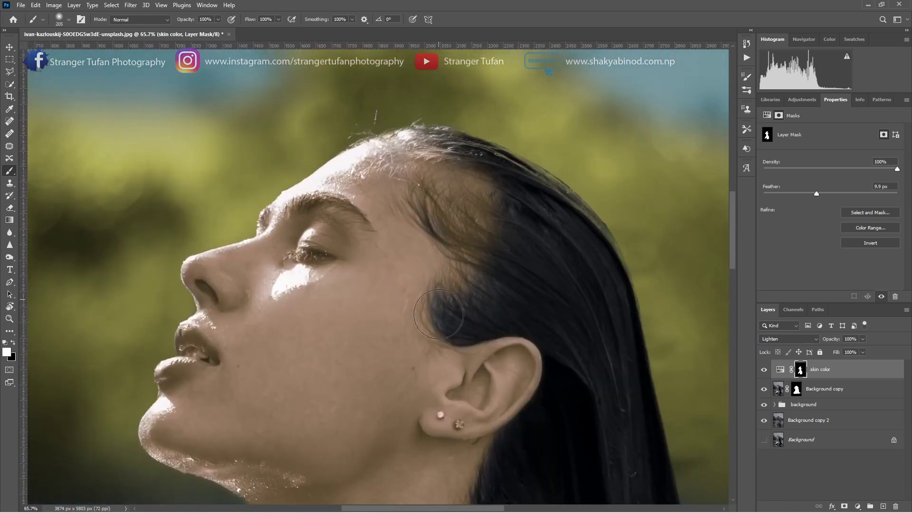
{"action": "scroll", "coordinate": [397, 336], "scroll_direction": "down", "scroll_amount": 2}
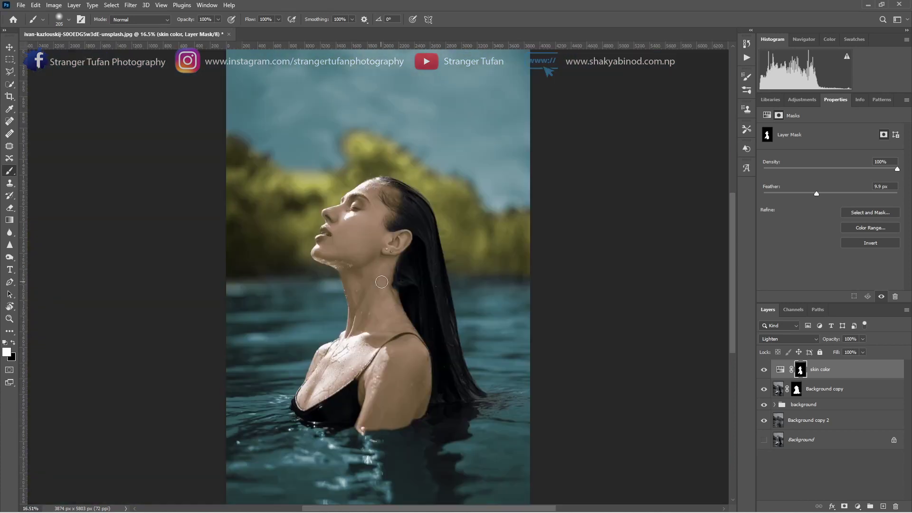
Compare the photo with and without the skin color layer, inspect the hairline, and keep the layer's blend mode at Lighten
{"action": "left_click", "coordinate": [764, 369]}
{"action": "left_click", "coordinate": [764, 369]}
{"action": "scroll", "coordinate": [390, 219], "scroll_direction": "up", "scroll_amount": 2}
{"action": "scroll", "coordinate": [367, 192], "scroll_direction": "up", "scroll_amount": 3}
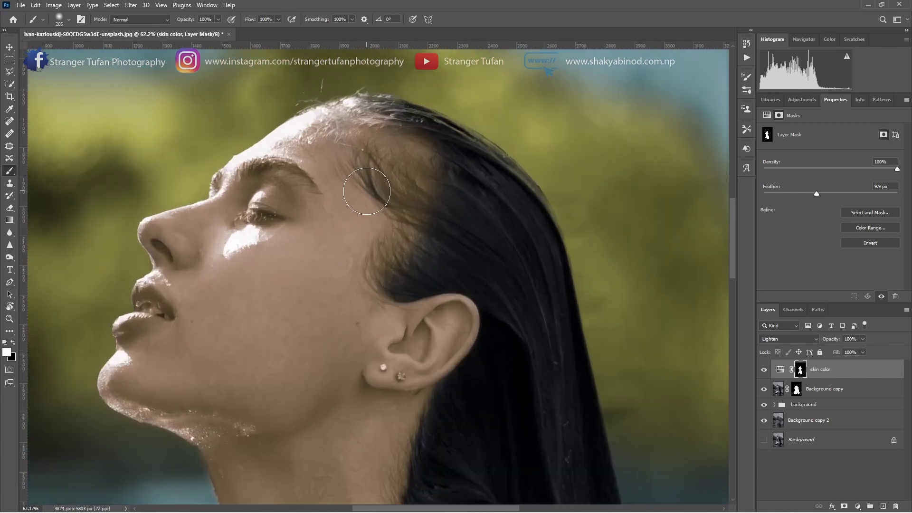
{"action": "left_click", "coordinate": [765, 339]}
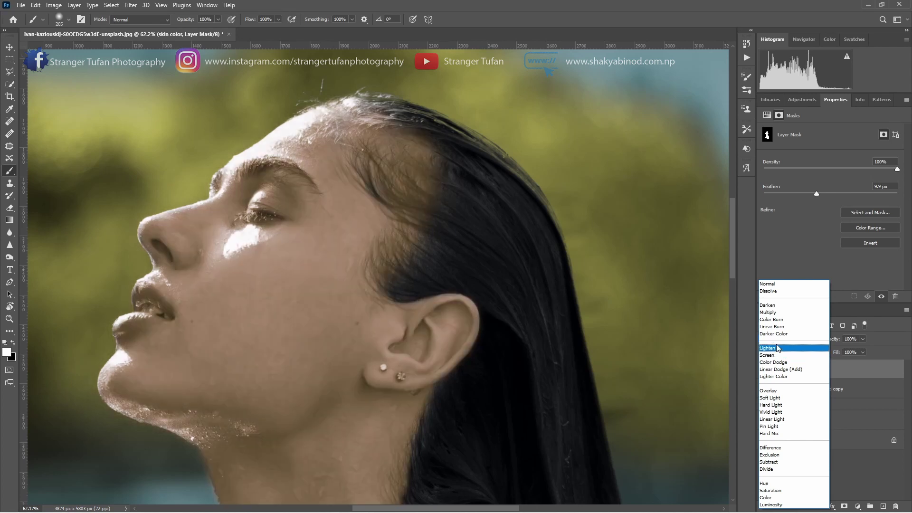
{"action": "left_click", "coordinate": [777, 348]}
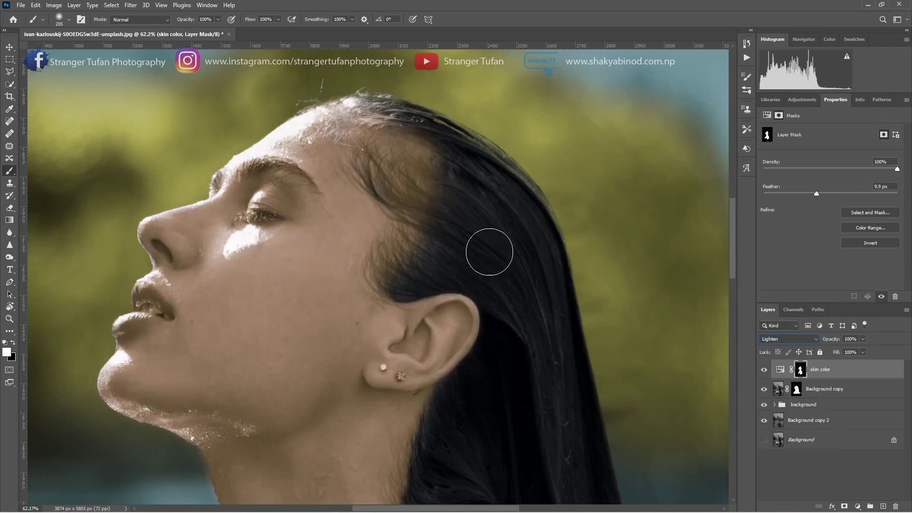
Paint black with an 83 px soft brush on the skin color mask to remove the tint from the hair between temple and ear
{"action": "right_click", "coordinate": [435, 207]}
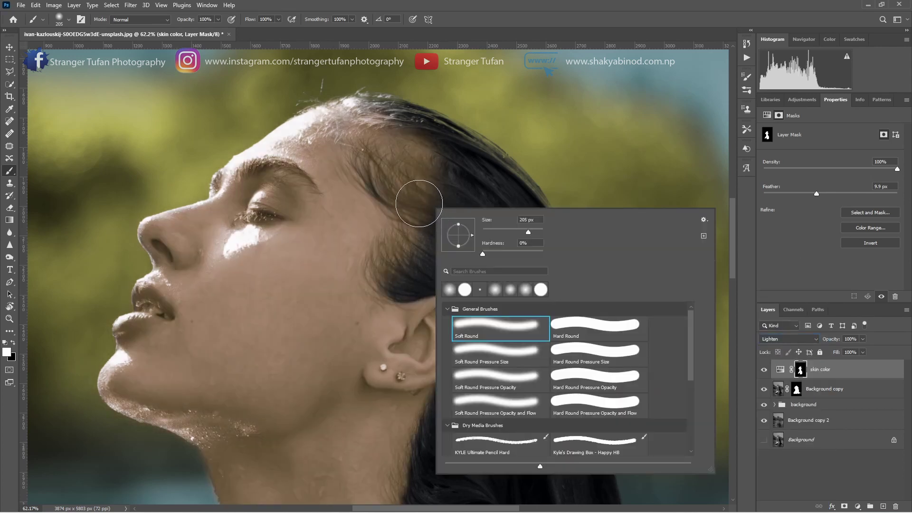
{"action": "key", "text": "Escape"}
{"action": "mouse_move", "coordinate": [422, 199]}
{"action": "left_mouse_down"}
{"action": "mouse_move", "coordinate": [437, 213]}
{"action": "mouse_move", "coordinate": [414, 204]}
{"action": "left_mouse_up"}
{"action": "key", "text": "x"}
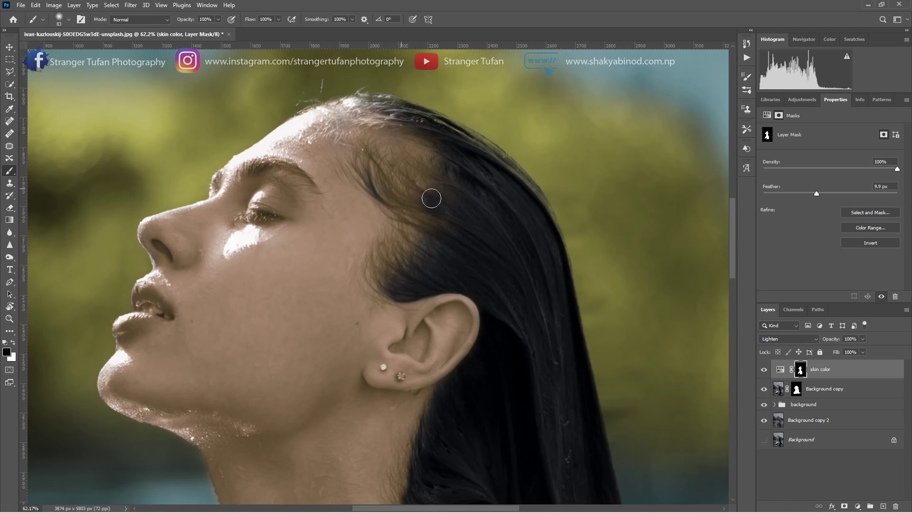
{"action": "left_click_drag", "start_coordinate": [432, 184], "coordinate": [415, 193]}
{"action": "mouse_move", "coordinate": [364, 164]}
{"action": "left_mouse_down"}
{"action": "mouse_move", "coordinate": [371, 190]}
{"action": "mouse_move", "coordinate": [410, 217]}
{"action": "mouse_move", "coordinate": [453, 220]}
{"action": "mouse_move", "coordinate": [401, 275]}
{"action": "mouse_move", "coordinate": [407, 239]}
{"action": "mouse_move", "coordinate": [400, 280]}
{"action": "mouse_move", "coordinate": [440, 268]}
{"action": "left_mouse_up"}
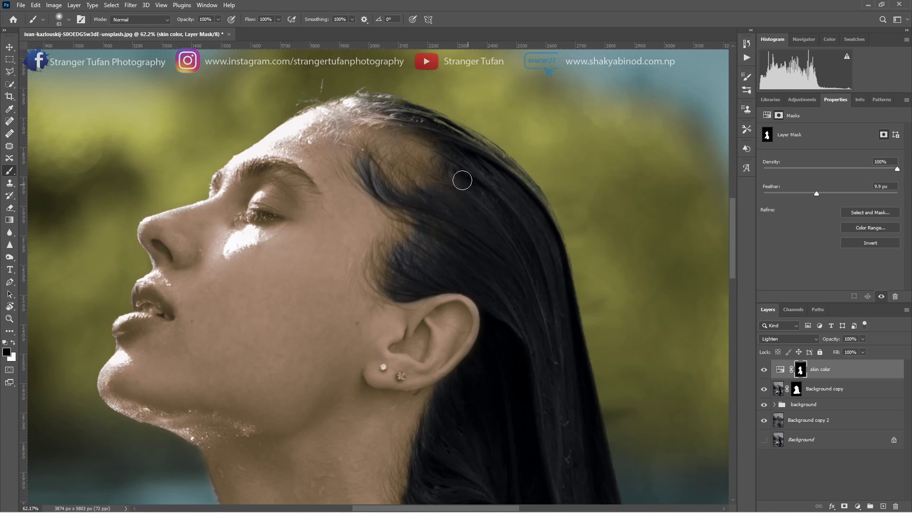
{"action": "mouse_move", "coordinate": [443, 183]}
{"action": "left_mouse_down"}
{"action": "mouse_move", "coordinate": [385, 171]}
{"action": "mouse_move", "coordinate": [412, 189]}
{"action": "mouse_move", "coordinate": [395, 171]}
{"action": "mouse_move", "coordinate": [395, 204]}
{"action": "left_mouse_up"}
Inspect the skin tint on the whole photo and close up at the hairline, neck and shoulder
{"action": "key", "text": "ctrl+0"}
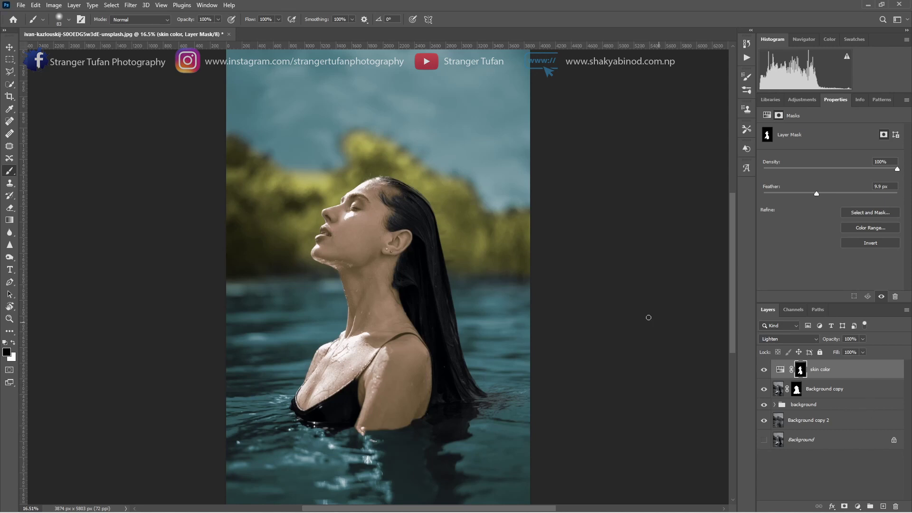
{"action": "scroll", "coordinate": [399, 211], "scroll_direction": "up", "scroll_amount": 4}
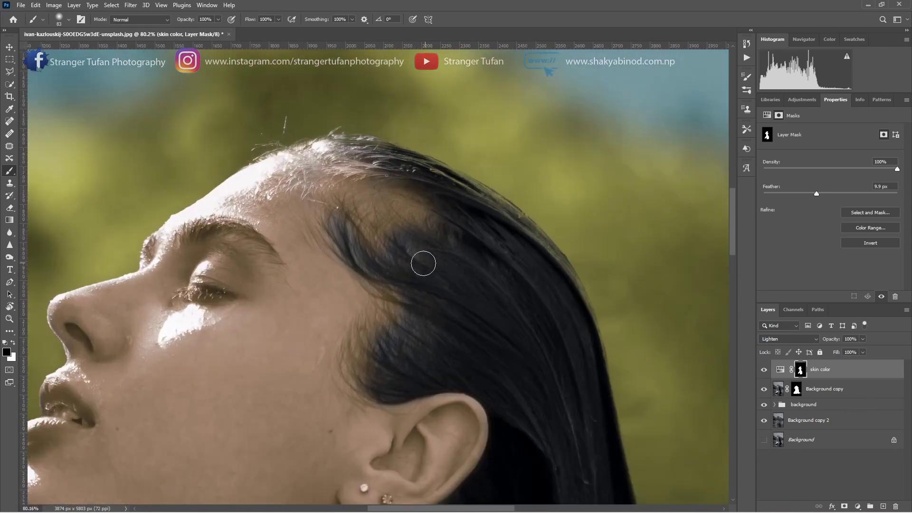
{"action": "scroll", "coordinate": [425, 260], "scroll_direction": "down", "scroll_amount": 4}
{"action": "scroll", "coordinate": [434, 247], "scroll_direction": "up", "scroll_amount": 4}
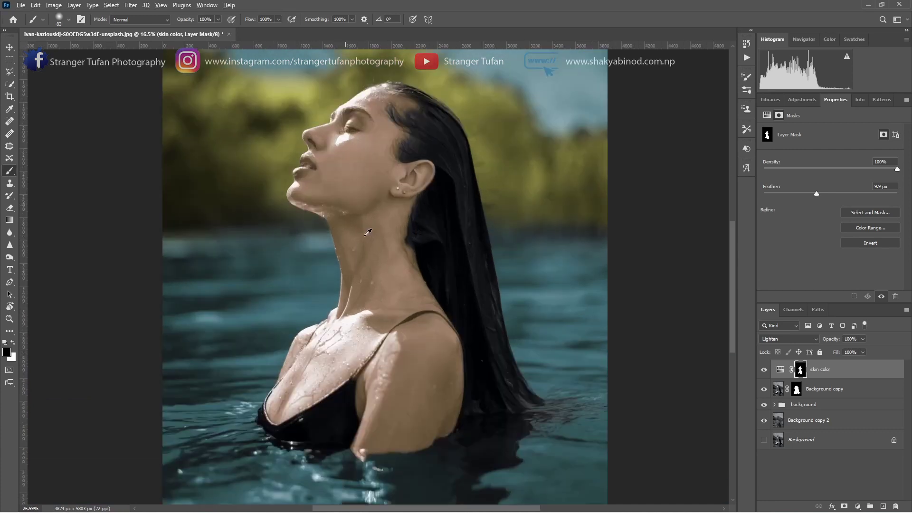
{"action": "scroll", "coordinate": [434, 247], "scroll_direction": "up", "scroll_amount": 4}
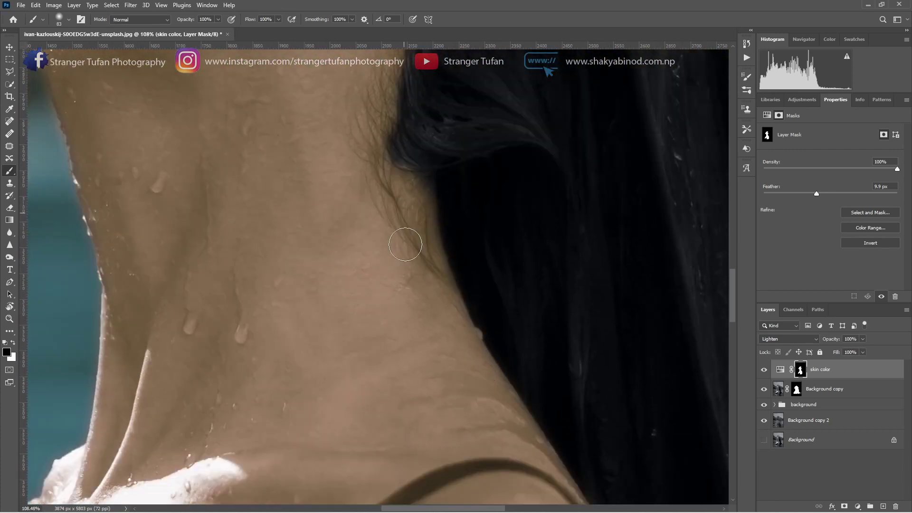
{"action": "scroll", "coordinate": [411, 248], "scroll_direction": "down", "scroll_amount": 10}
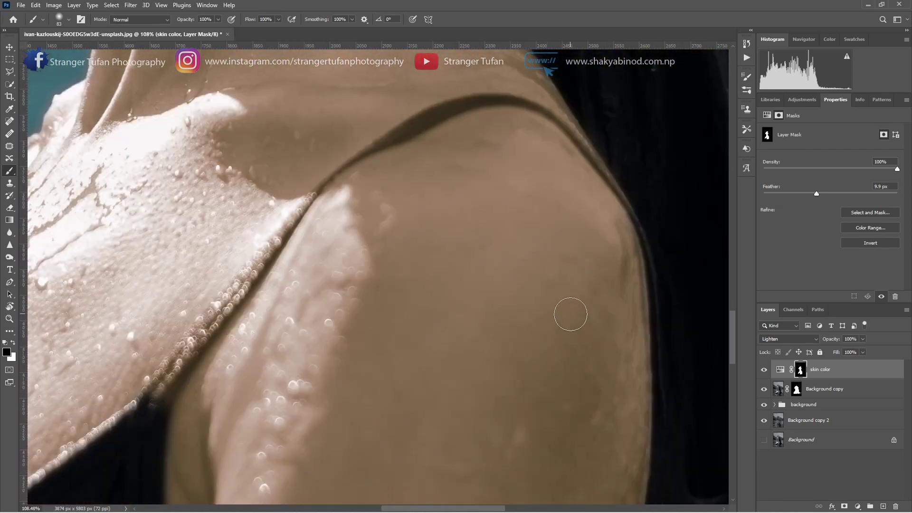
{"action": "key", "text": "ctrl+0"}
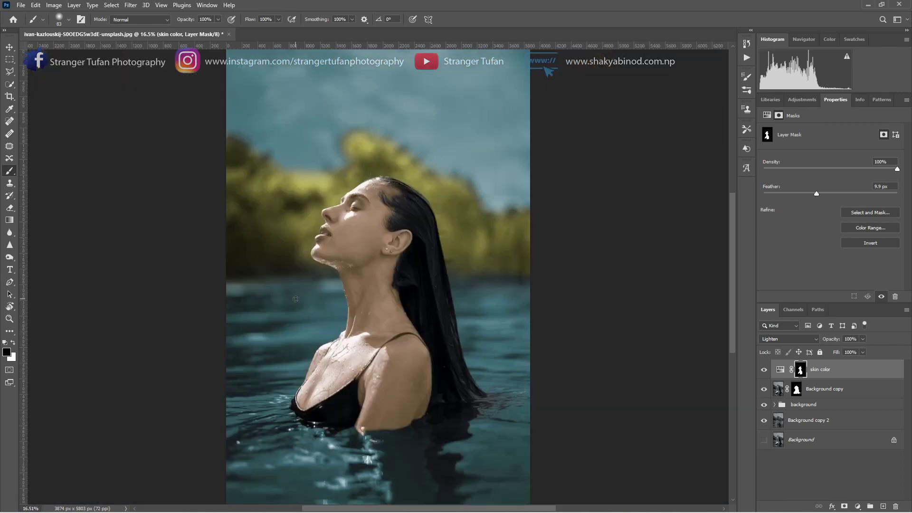
Mask the skin tint off the lower front part of the bikini strap with a black 34 px Hard Round brush
{"action": "scroll", "coordinate": [388, 373], "scroll_direction": "up", "scroll_amount": 8}
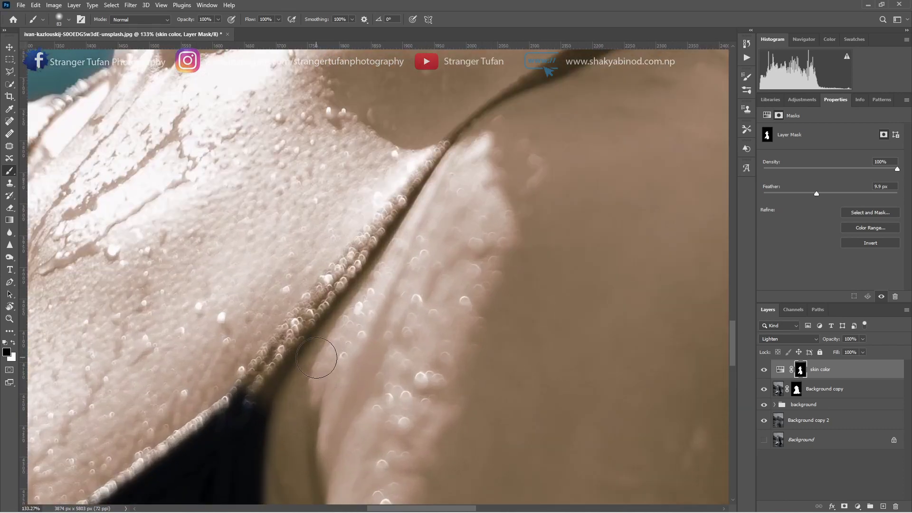
{"action": "right_click", "coordinate": [268, 363]}
{"action": "left_click", "coordinate": [408, 375]}
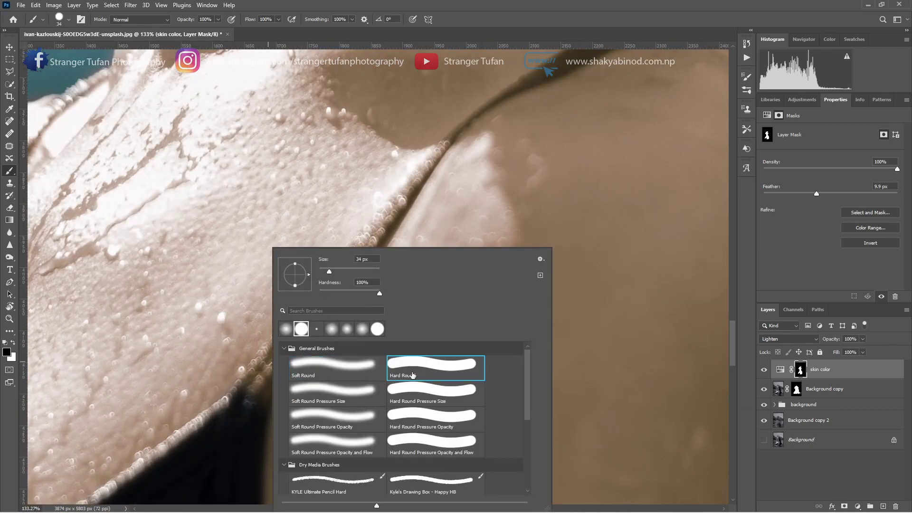
{"action": "key", "text": "Return"}
{"action": "mouse_move", "coordinate": [251, 369]}
{"action": "left_mouse_down"}
{"action": "mouse_move", "coordinate": [366, 248]}
{"action": "mouse_move", "coordinate": [425, 161]}
{"action": "mouse_move", "coordinate": [419, 176]}
{"action": "left_mouse_up"}
Reduce the brush to 17 px and mask the tint off the narrow strap section above the chest highlight
{"action": "right_click", "coordinate": [405, 193], "text": "alt"}
{"action": "scroll", "coordinate": [419, 176], "scroll_direction": "up", "scroll_amount": 4}
{"action": "right_click", "coordinate": [495, 203], "text": "alt"}
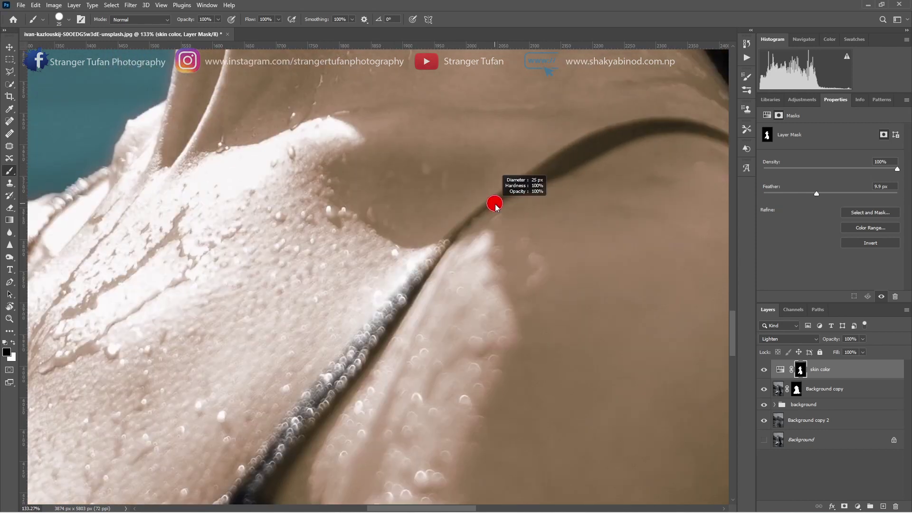
{"action": "right_click", "coordinate": [451, 229], "text": "alt"}
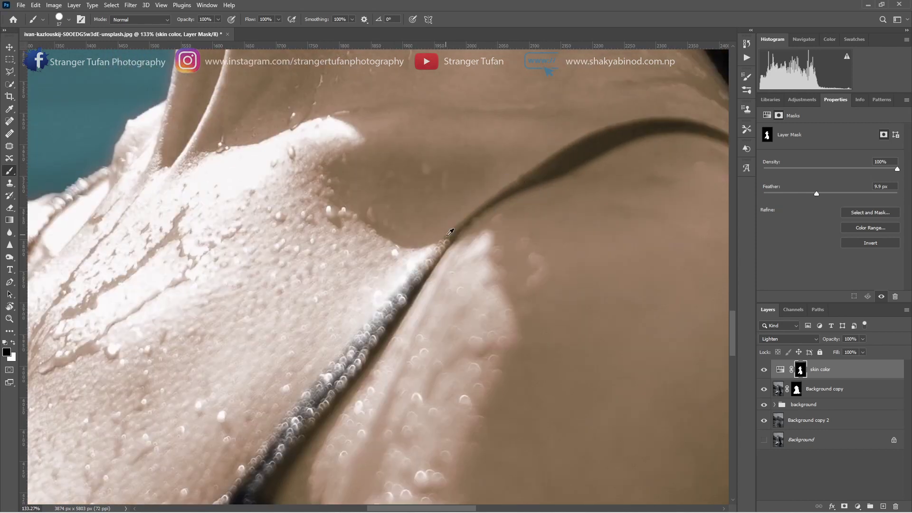
{"action": "left_click_drag", "start_coordinate": [475, 212], "coordinate": [542, 172]}
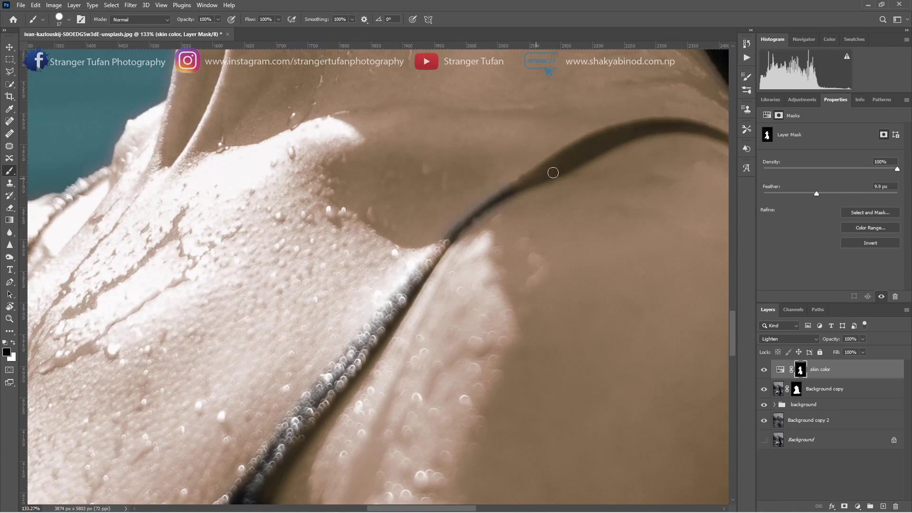
Enlarge the brush to about 32 px and paint the tint away from the wide strap section over the shoulder
{"action": "right_click", "coordinate": [542, 171], "text": "alt"}
{"action": "right_click", "coordinate": [541, 171], "text": "alt"}
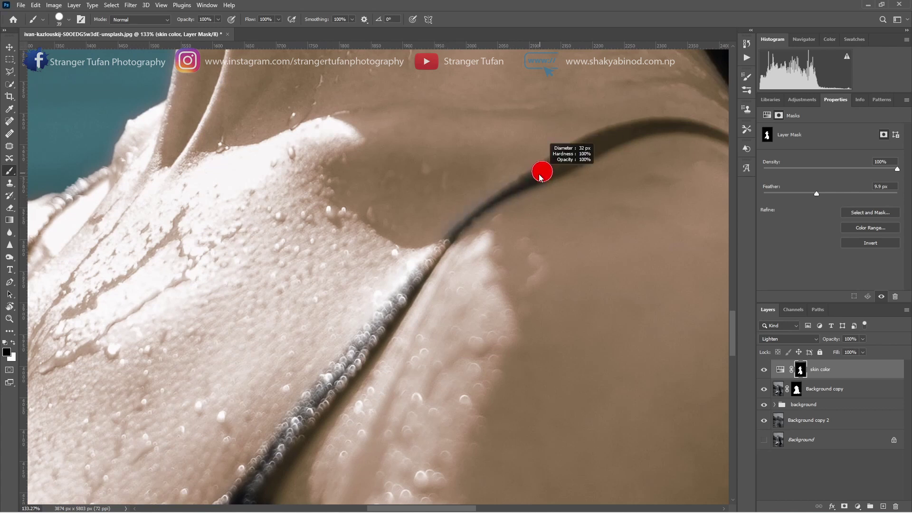
{"action": "mouse_move", "coordinate": [559, 163]}
{"action": "left_mouse_down"}
{"action": "mouse_move", "coordinate": [610, 136]}
{"action": "mouse_move", "coordinate": [671, 122]}
{"action": "left_mouse_up"}
Mask the skin tint off the thin strap running down the back of the shoulder with a 13 px brush
{"action": "right_click", "coordinate": [568, 138], "text": "alt"}
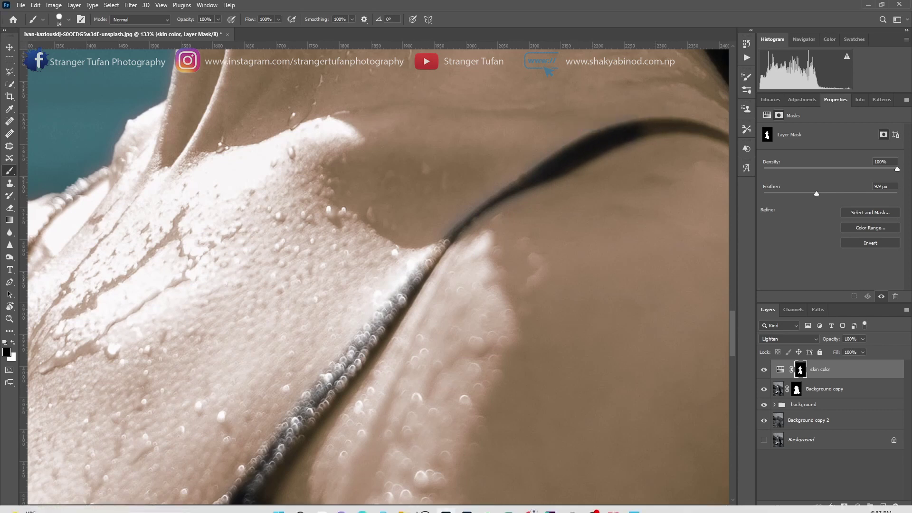
{"action": "scroll", "coordinate": [475, 285], "scroll_direction": "right", "scroll_amount": 5}
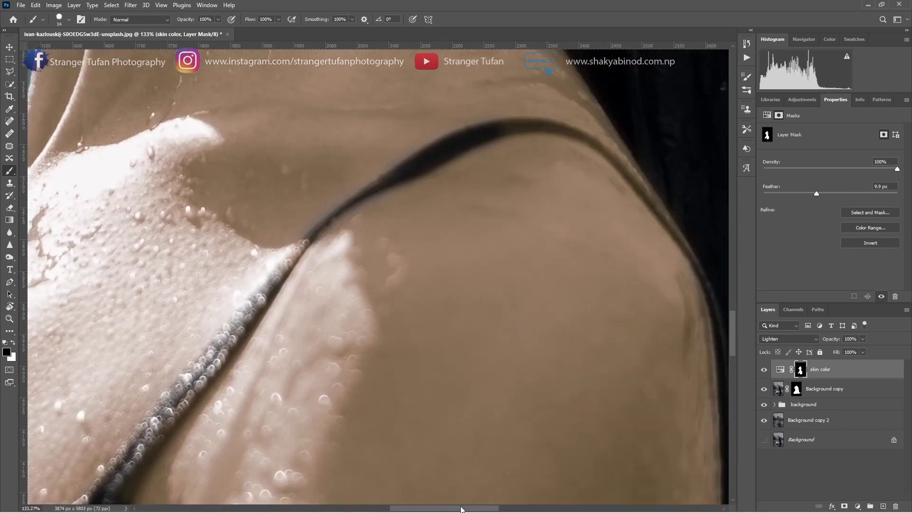
{"action": "right_click", "coordinate": [499, 159], "text": "alt"}
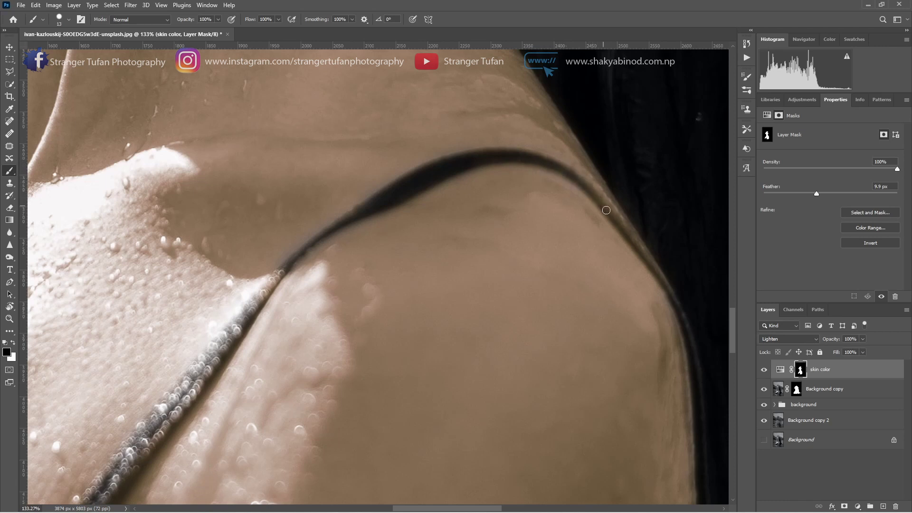
{"action": "left_click_drag", "start_coordinate": [652, 266], "coordinate": [673, 292]}
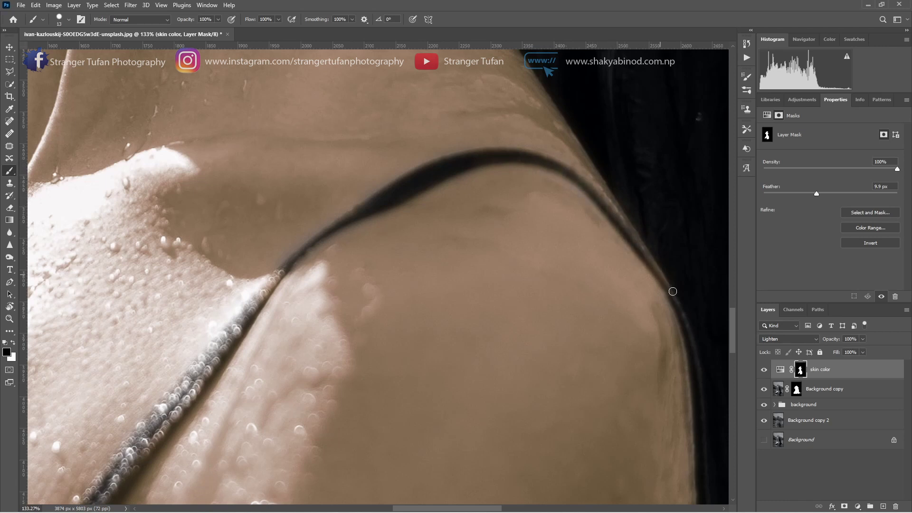
{"action": "scroll", "coordinate": [276, 252], "scroll_direction": "down", "scroll_amount": 2}
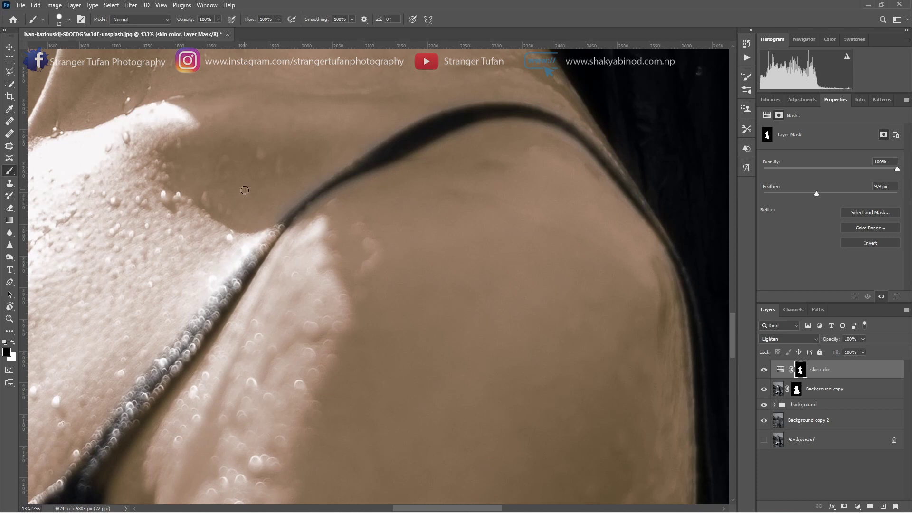
Switch the mask brush to white, enlarge it to 26 px, and check the whole photo
{"action": "key", "text": "x"}
{"action": "key", "text": "bracketright"}
{"action": "key", "text": "bracketright"}
{"action": "key", "text": "bracketright"}
{"action": "key", "text": "ctrl+0"}
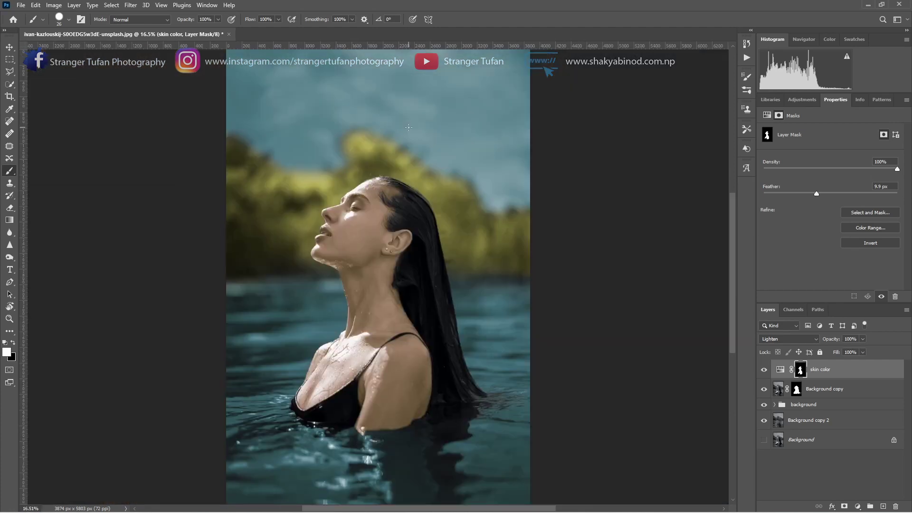
Set the skin color layer's saturation to 38 and compare the photo with and without that layer
{"action": "left_click", "coordinate": [763, 371]}
{"action": "left_click", "coordinate": [763, 371]}
{"action": "left_click", "coordinate": [780, 371]}
{"action": "left_click_drag", "start_coordinate": [807, 190], "coordinate": [816, 188]}
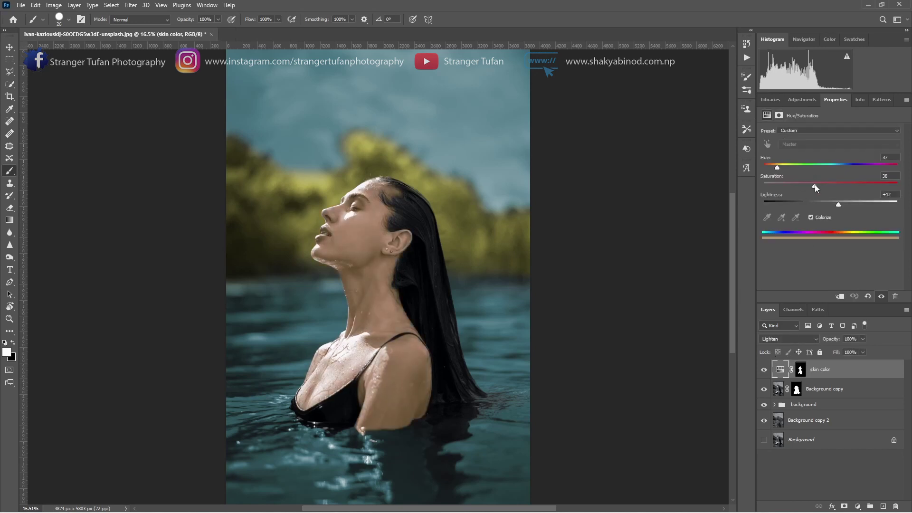
{"action": "left_click", "coordinate": [765, 372]}
{"action": "left_click", "coordinate": [767, 373]}
Compare the colorized photo with the original black-and-white Background layer several times, ending on the colorized version
{"action": "left_click", "coordinate": [764, 440], "text": "alt"}
{"action": "left_click", "coordinate": [763, 441], "text": "alt"}
{"action": "left_click", "coordinate": [763, 440], "text": "alt"}
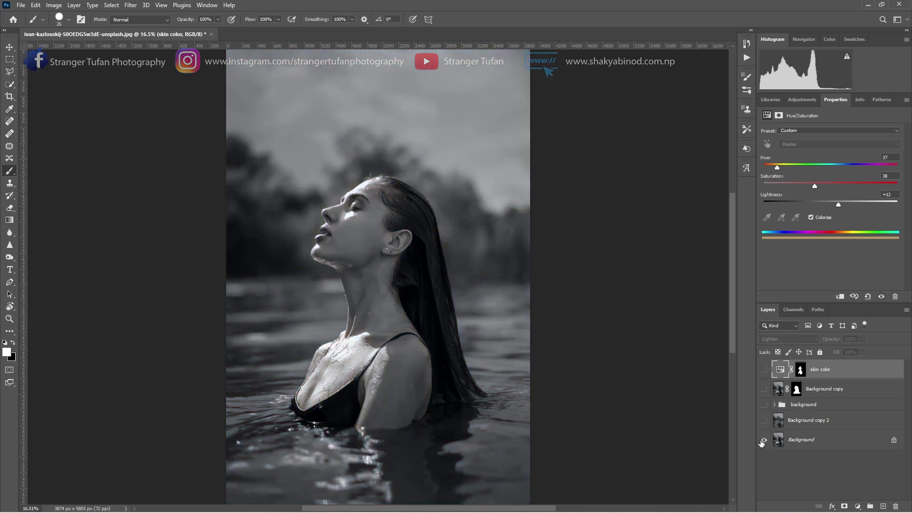
{"action": "left_click", "coordinate": [763, 440], "text": "alt"}
{"action": "left_click", "coordinate": [763, 441], "text": "alt"}
{"action": "left_click", "coordinate": [763, 441], "text": "alt"}
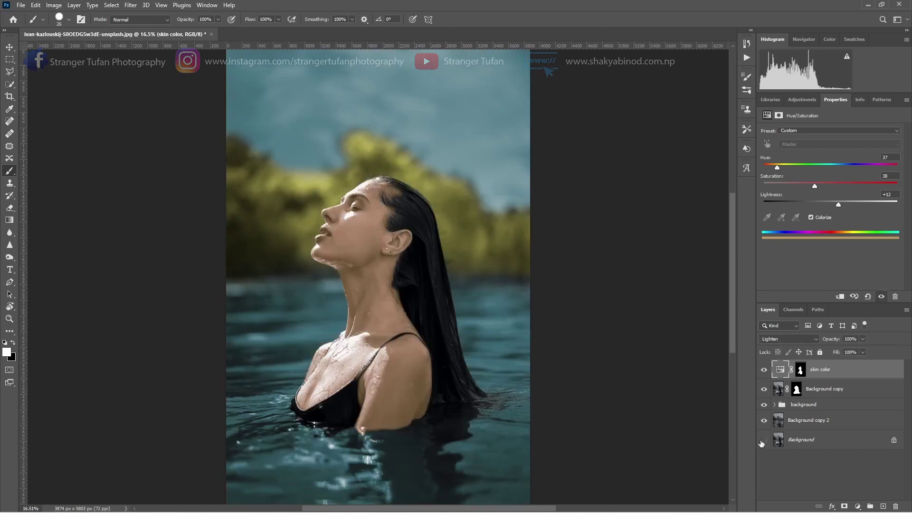